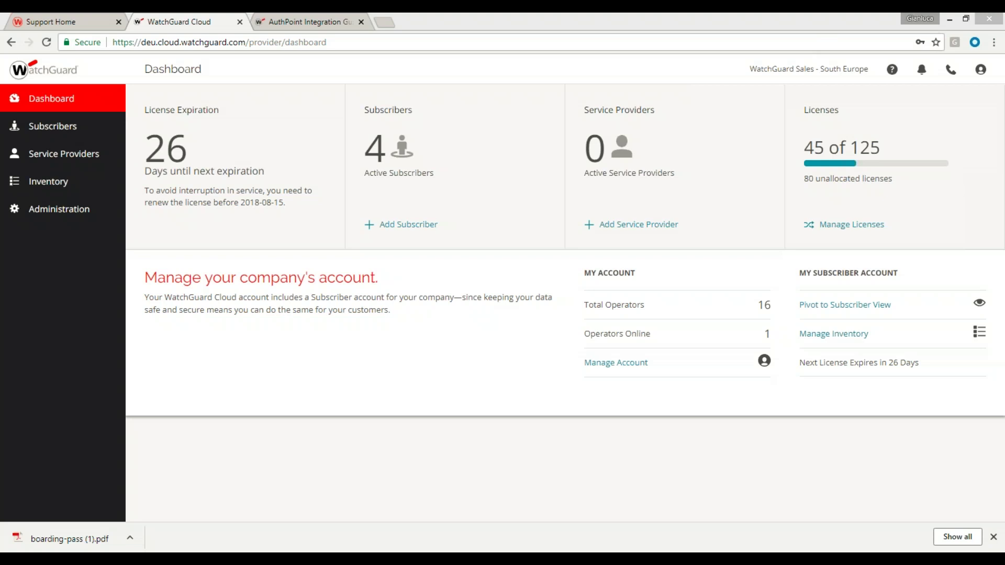
Close Chrome's finished-download notice so the WatchGuard Cloud Dashboard is unobstructed
{"action": "left_click", "coordinate": [993, 538]}
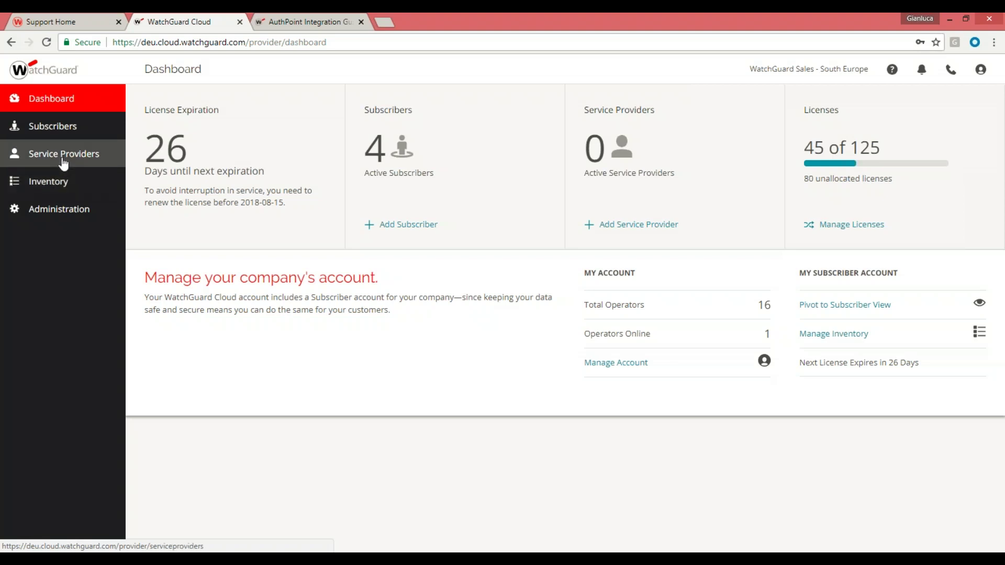
View the empty Service Providers list, then switch to the Subscribers list
{"action": "left_click", "coordinate": [62, 163]}
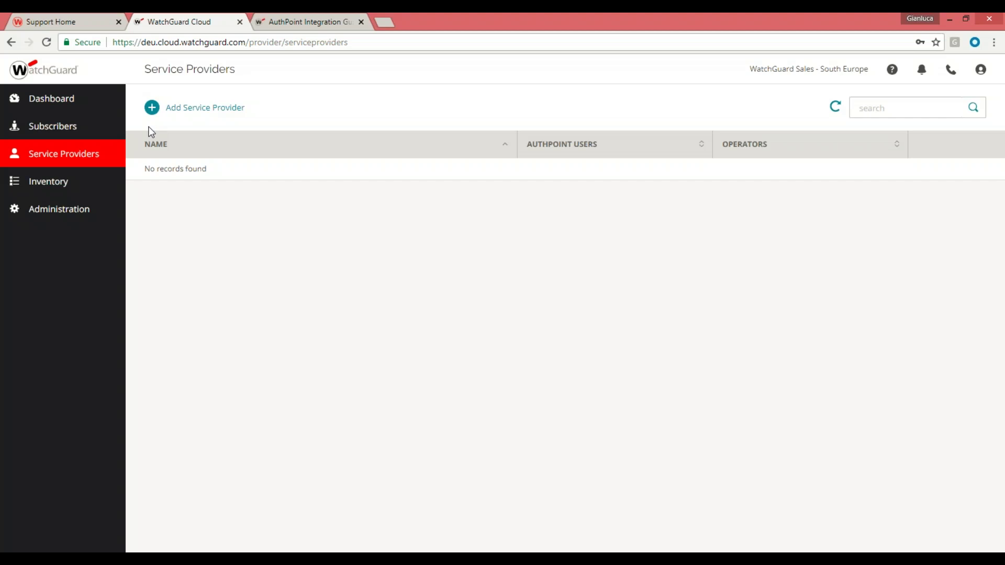
{"action": "left_click", "coordinate": [56, 129]}
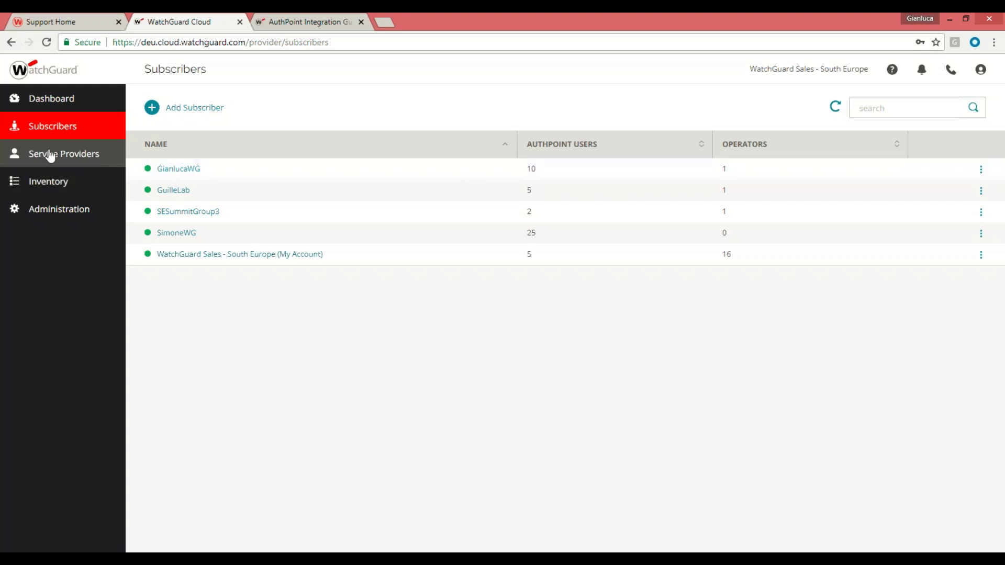
Enter the first subscriber's account and open its AuthPoint Configure Services overview
{"action": "left_click", "coordinate": [173, 169]}
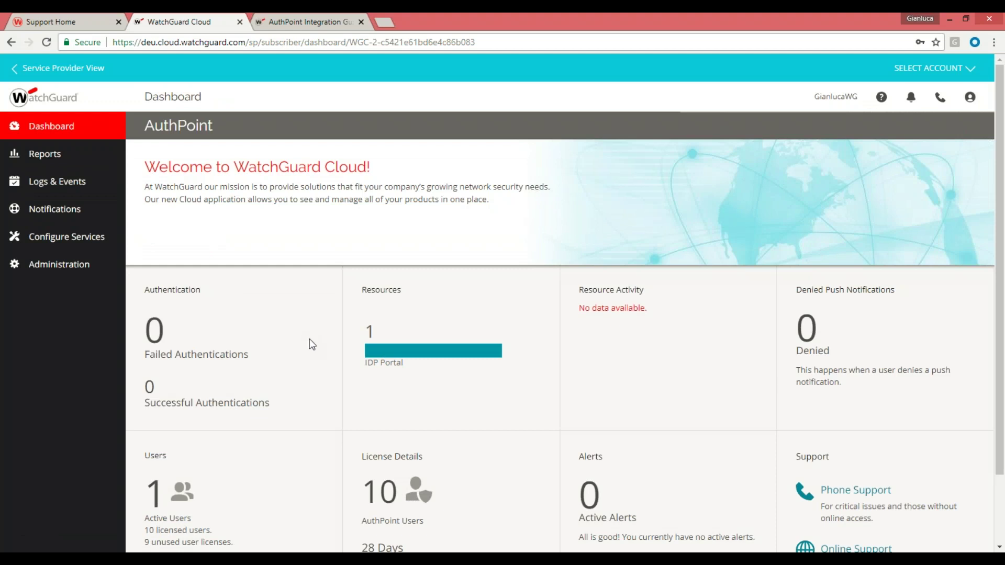
{"action": "scroll", "coordinate": [304, 347], "scroll_direction": "down", "scroll_amount": 2}
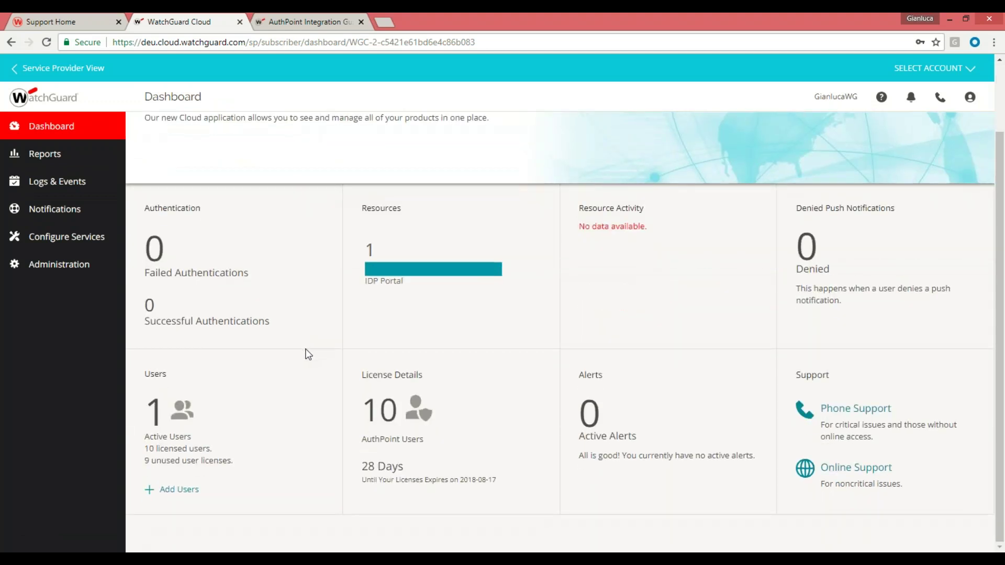
{"action": "left_click", "coordinate": [62, 242]}
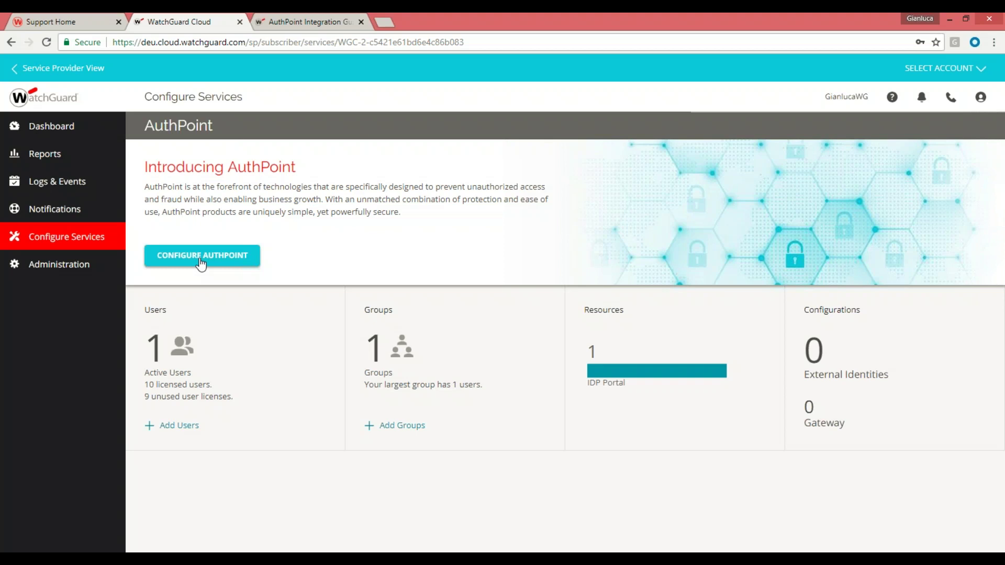
Launch AuthPoint management via Configure AuthPoint, landing on the Users list with one user
{"action": "left_click", "coordinate": [201, 264]}
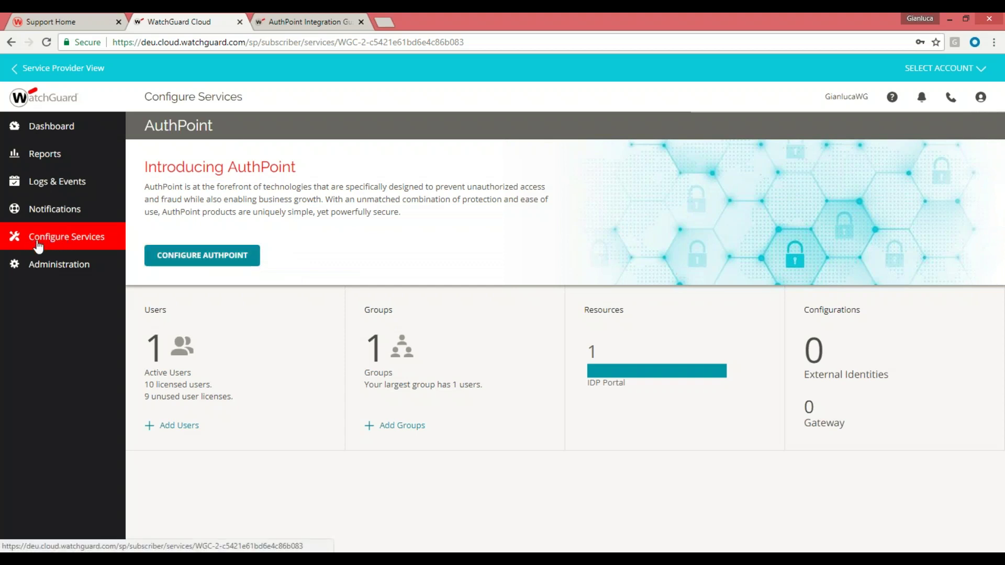
{"action": "left_click", "coordinate": [207, 263]}
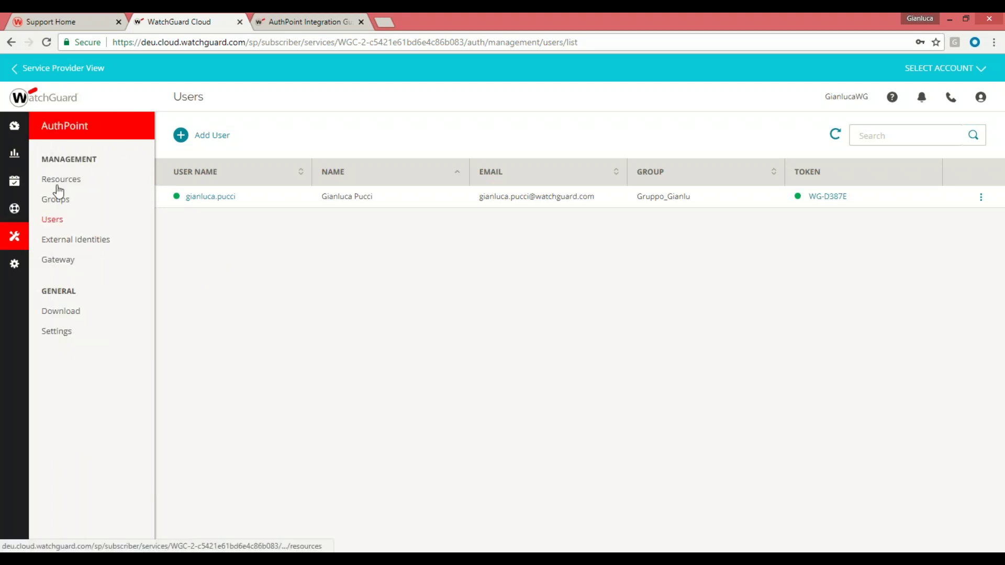
Show the AuthPoint Resources list and expand the 'Choose a resource type' dropdown
{"action": "left_click", "coordinate": [61, 179]}
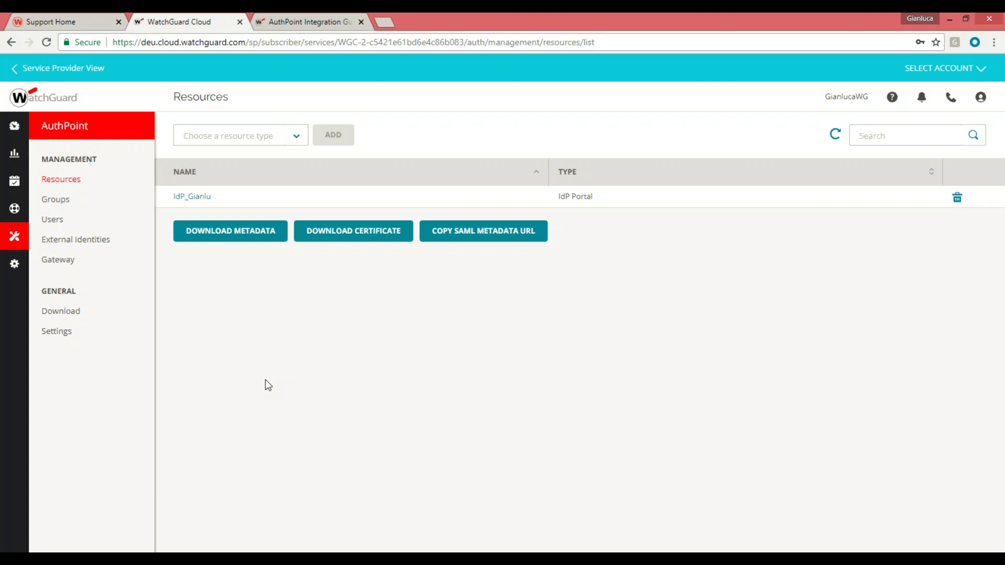
{"action": "left_click", "coordinate": [301, 140]}
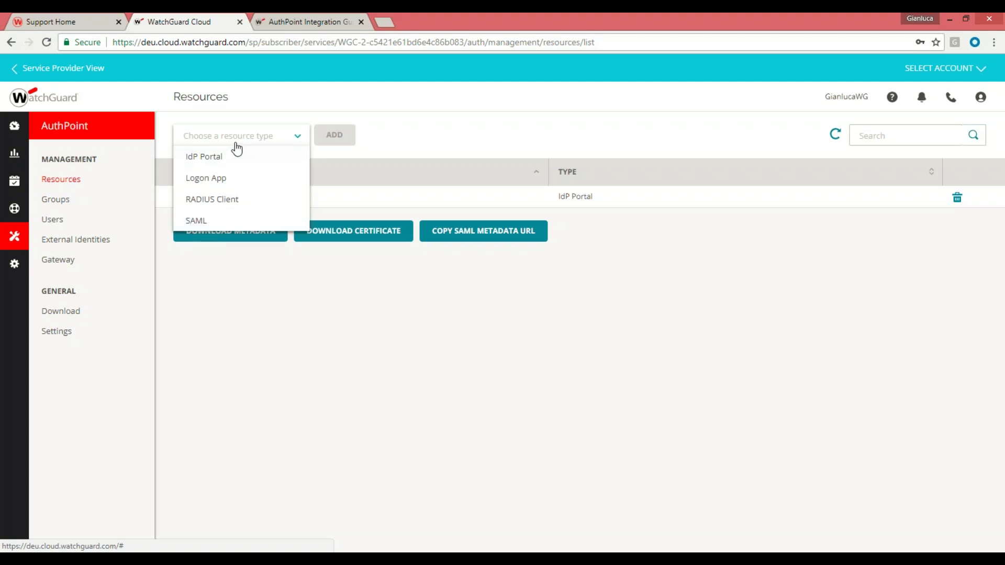
{"action": "mouse_move", "coordinate": [712, 559]}
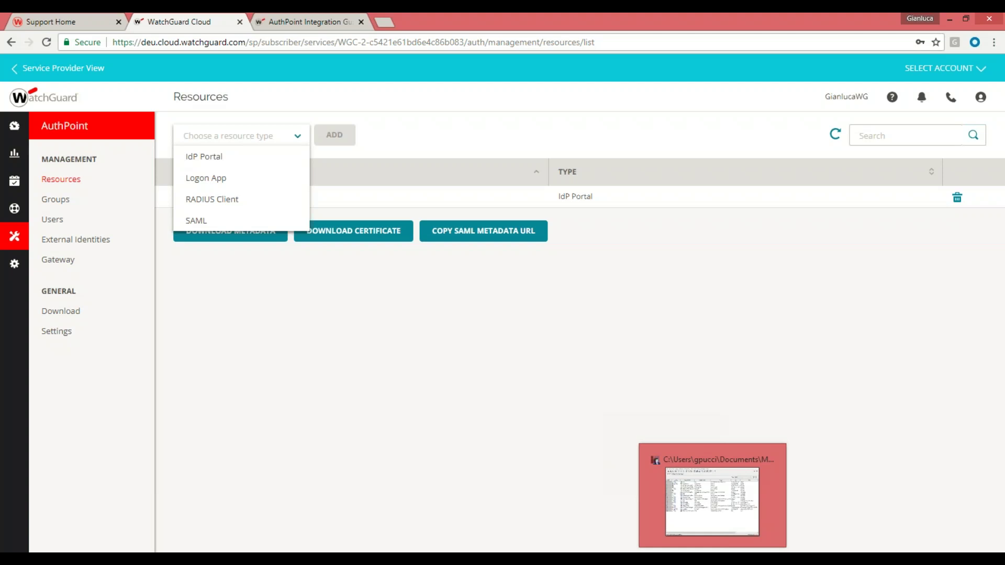
In Policy Manager, open Subscription Services > Access Portal and start a new web application entry
{"action": "left_click", "coordinate": [712, 501]}
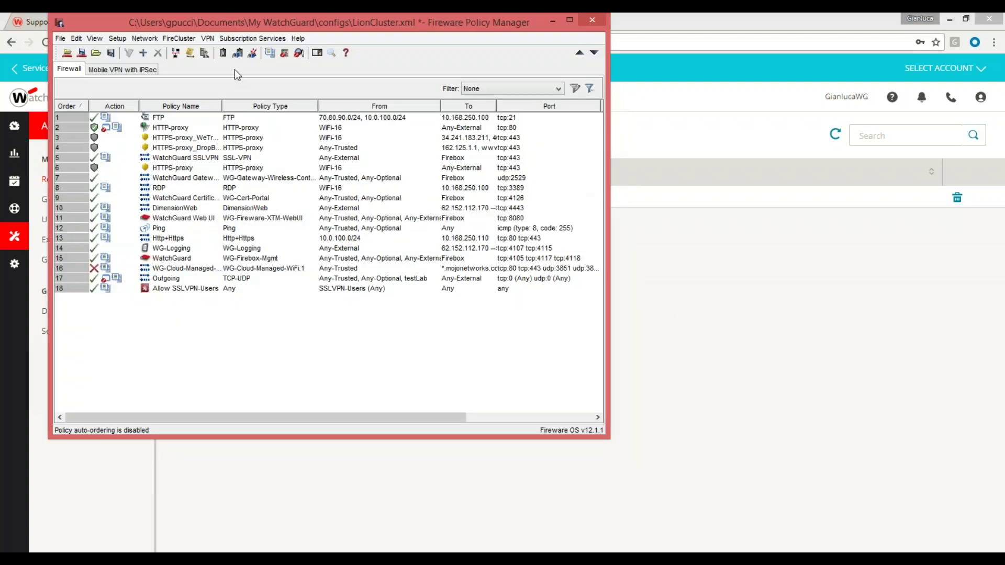
{"action": "left_click", "coordinate": [252, 40]}
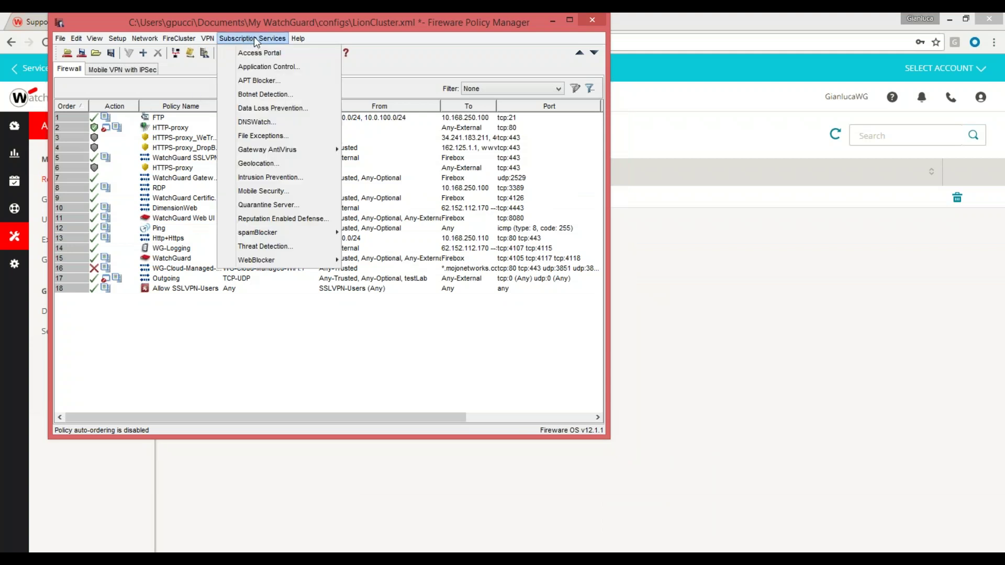
{"action": "left_click", "coordinate": [263, 54]}
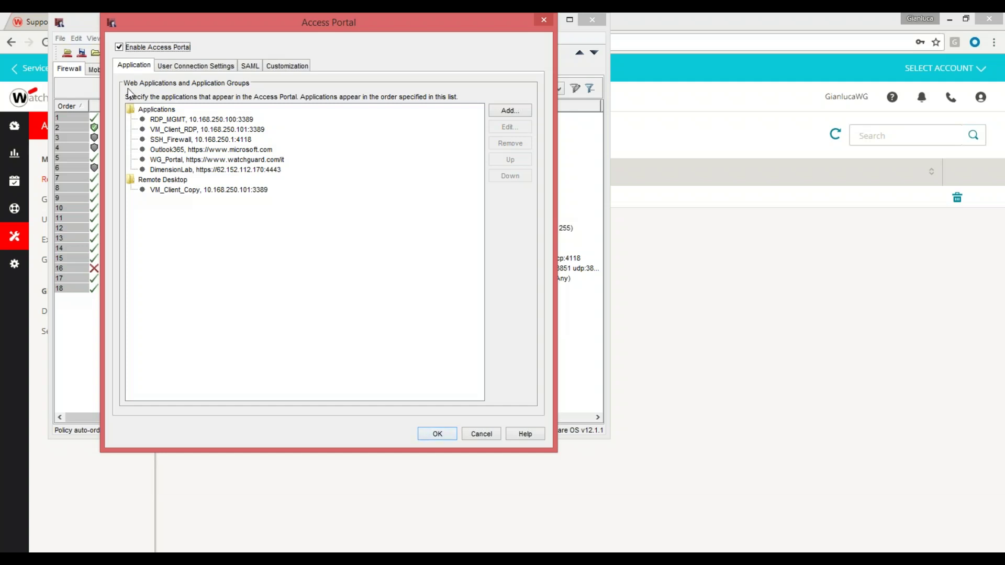
{"action": "left_click", "coordinate": [507, 112]}
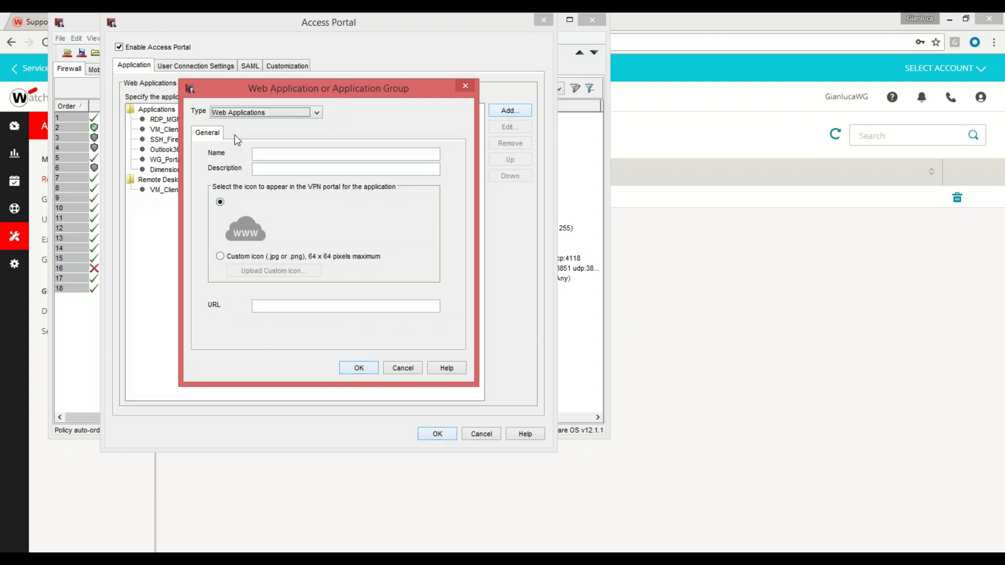
Set the new application to Host Desktop Access (RDP) and review its authentication and session options
{"action": "left_click", "coordinate": [244, 111]}
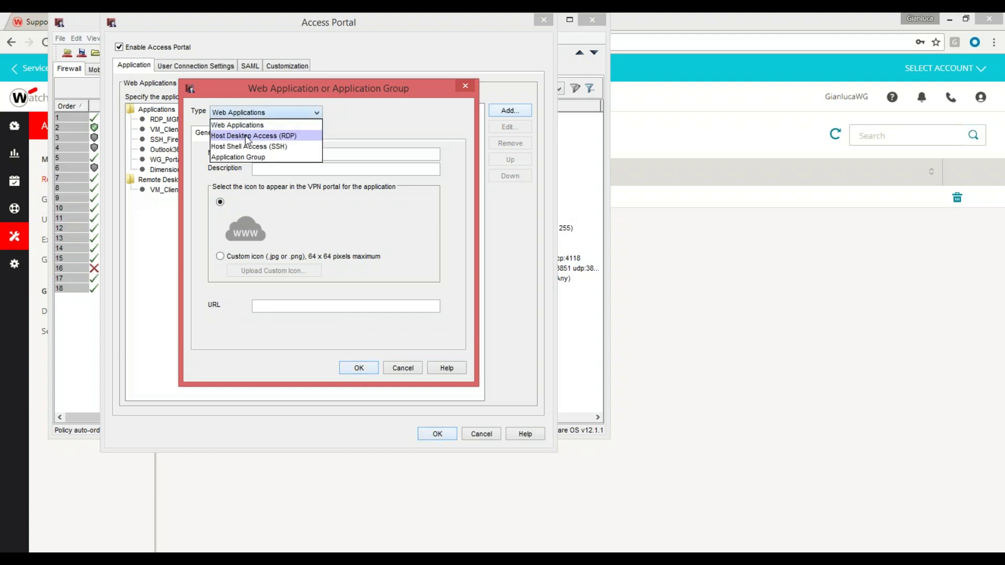
{"action": "left_click", "coordinate": [245, 135]}
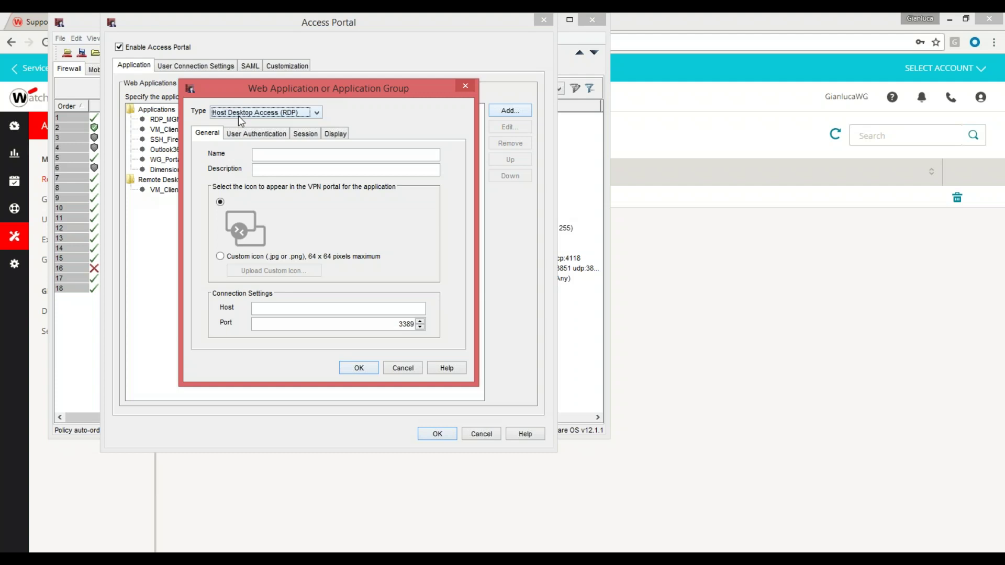
{"action": "left_click", "coordinate": [251, 135]}
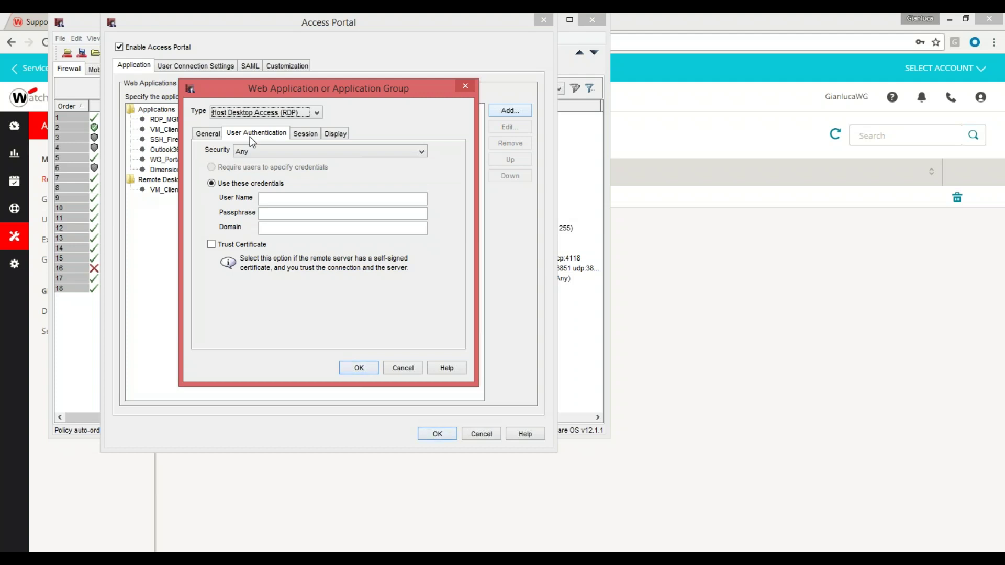
{"action": "left_click", "coordinate": [303, 135]}
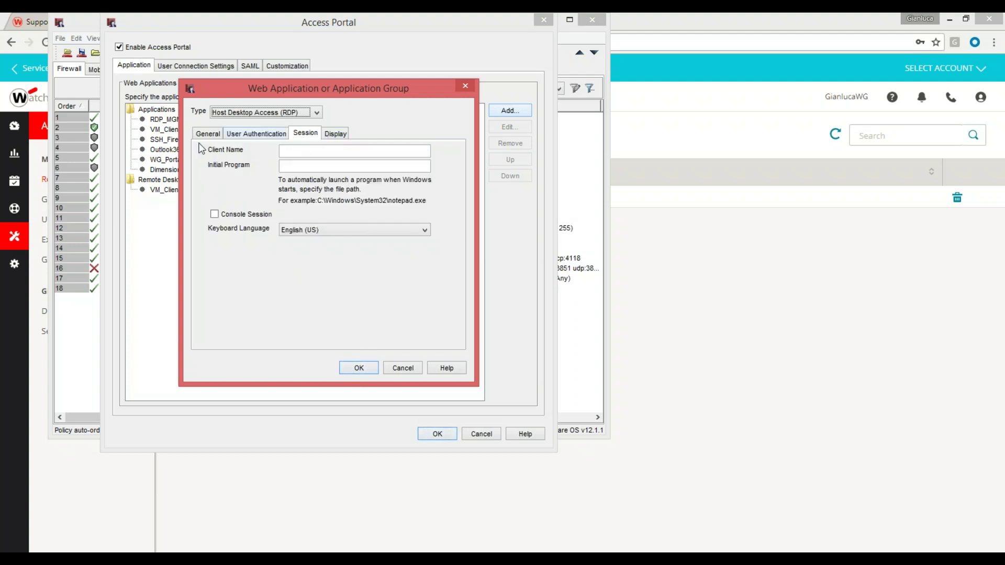
{"action": "left_click", "coordinate": [208, 135]}
Try the Host Shell Access (SSH) and Application Group types, then discard the new application
{"action": "left_click", "coordinate": [269, 113]}
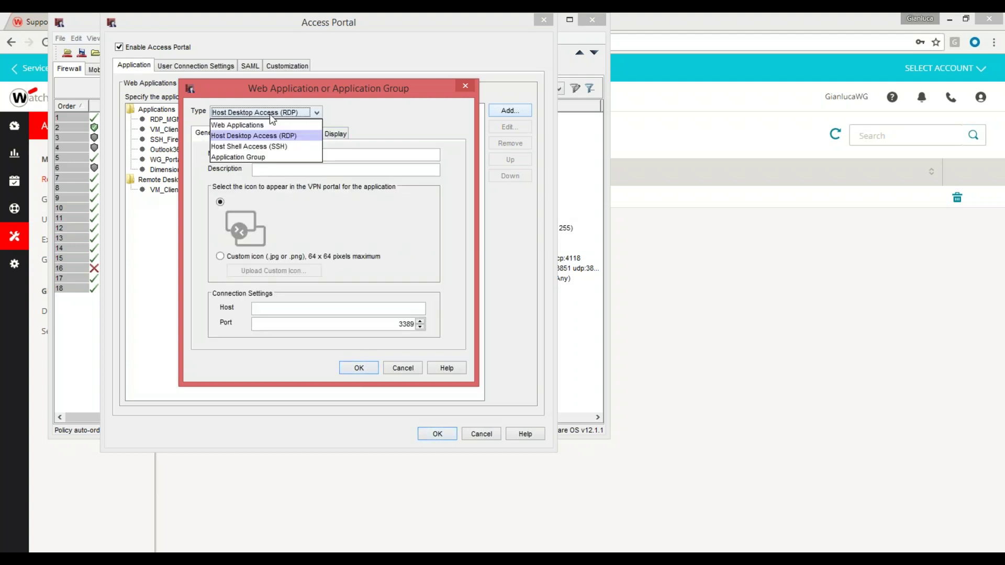
{"action": "left_click", "coordinate": [262, 146]}
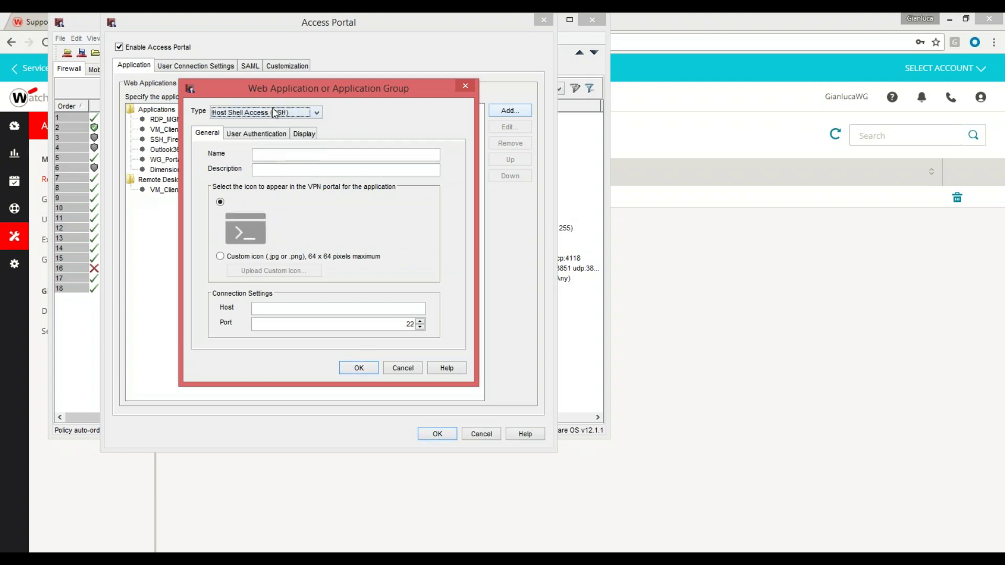
{"action": "left_click", "coordinate": [242, 112]}
{"action": "left_click", "coordinate": [231, 156]}
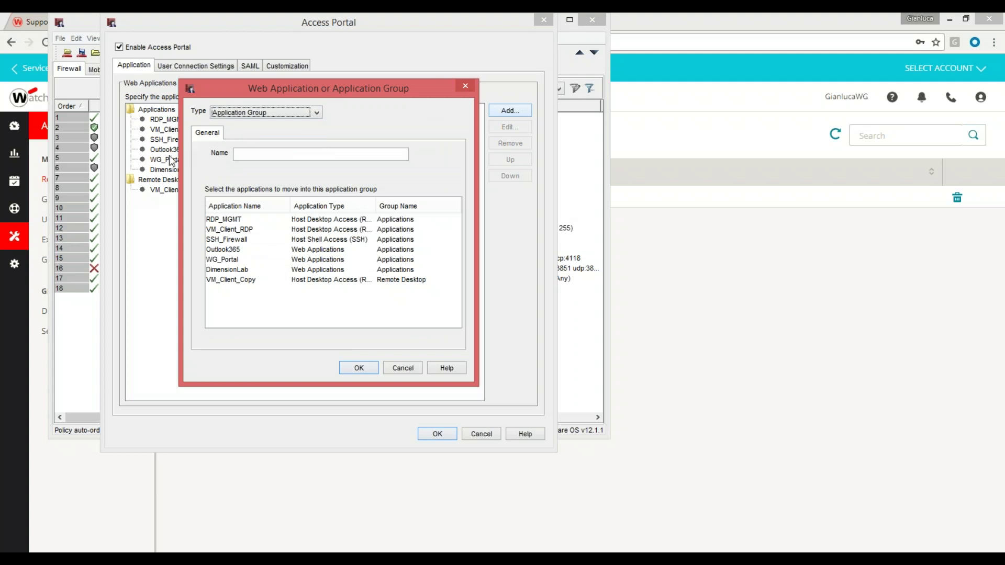
{"action": "left_click", "coordinate": [465, 86]}
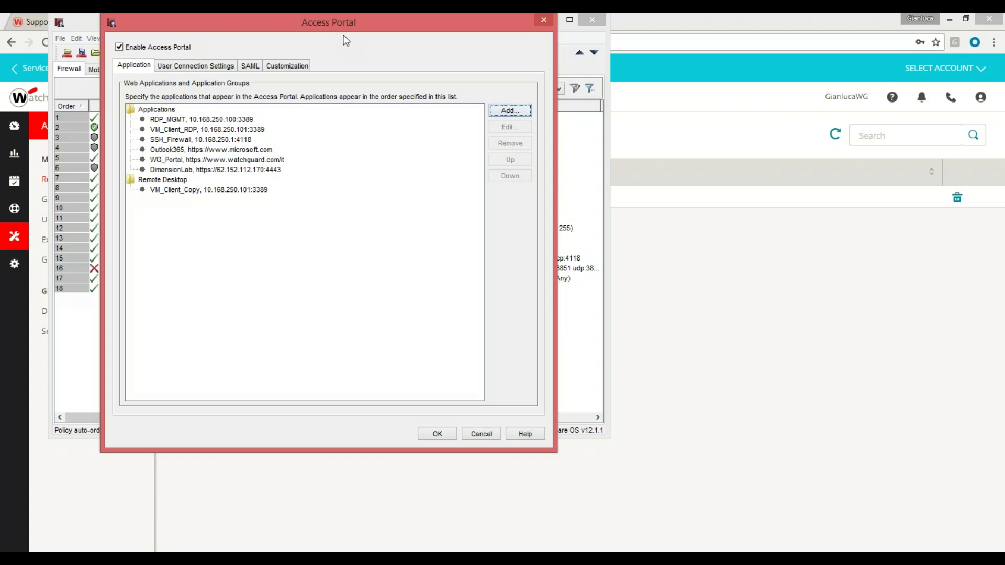
Show the Access Portal SAML settings, with IdP Name AuthPoint and host wglab.ddnspro.org
{"action": "left_click", "coordinate": [249, 67]}
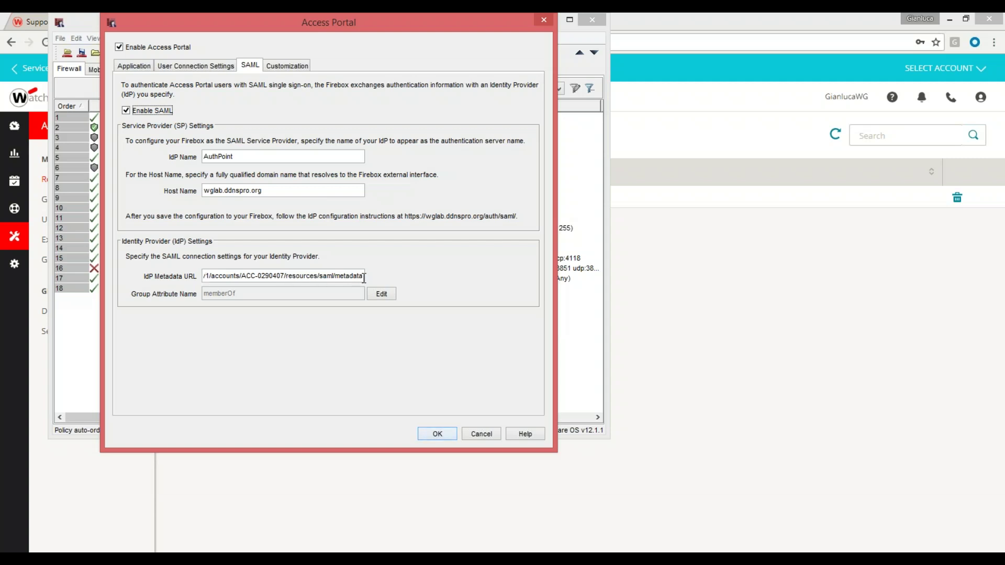
Cancel the Access Portal settings and minimize Policy Manager to return to AuthPoint Resources
{"action": "left_click", "coordinate": [480, 434]}
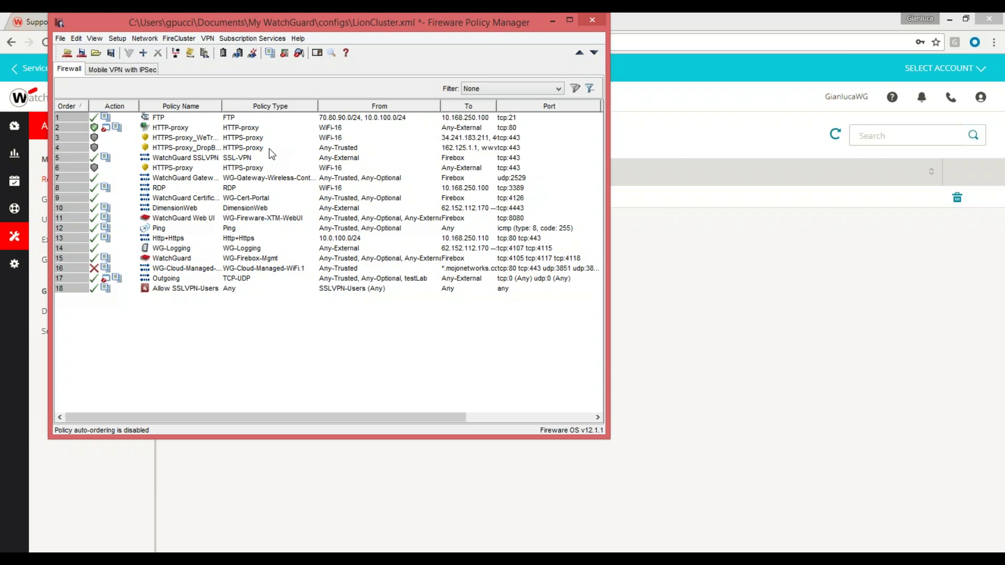
{"action": "left_click", "coordinate": [552, 21]}
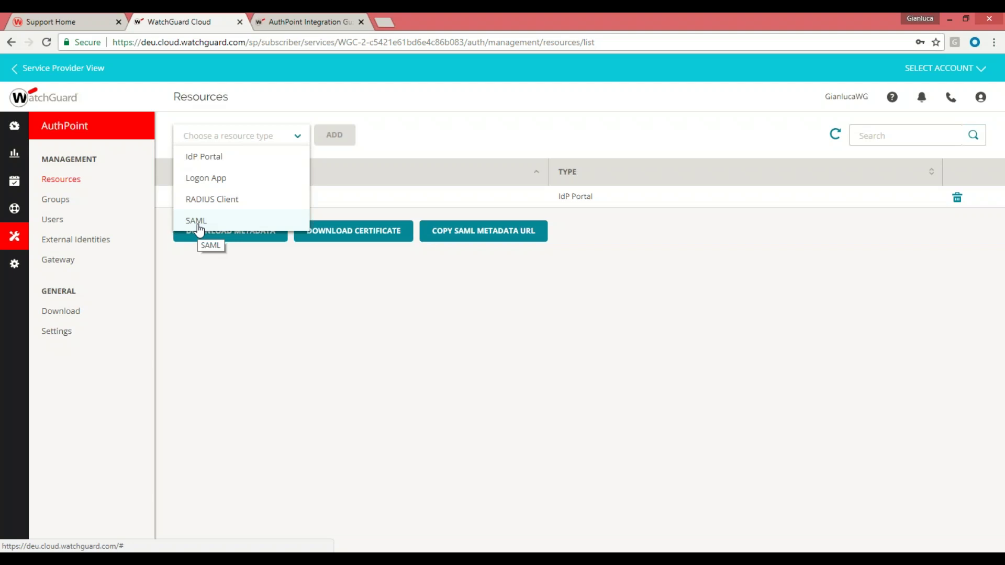
Select IdP Portal as the resource type to add
{"action": "left_click", "coordinate": [251, 162]}
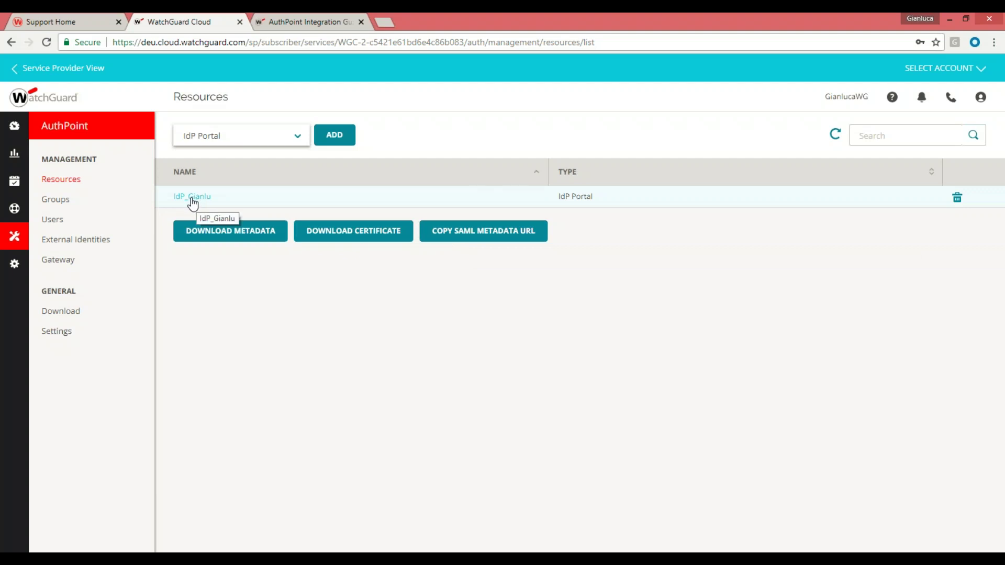
{"action": "left_click", "coordinate": [192, 197]}
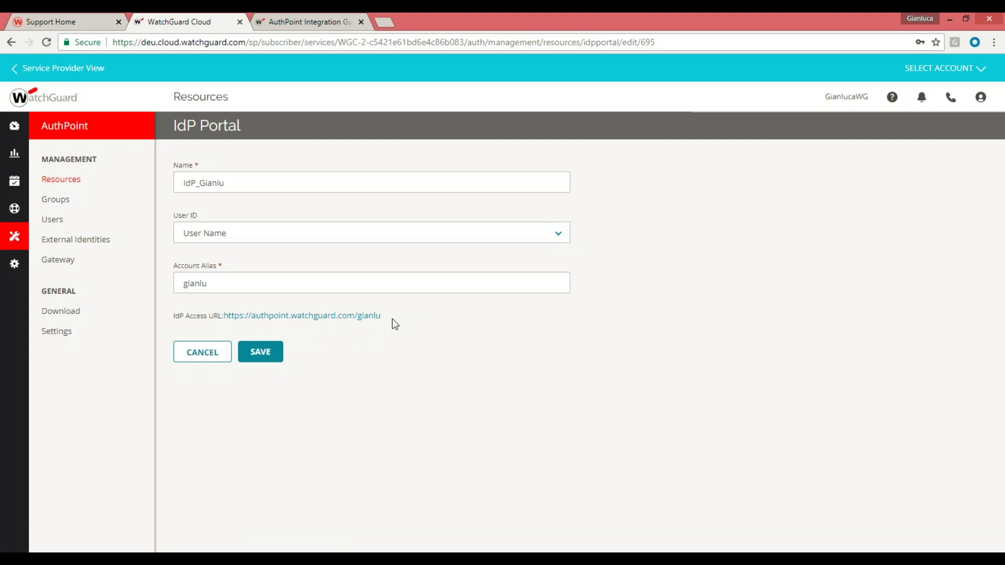
{"action": "left_click_drag", "start_coordinate": [382, 317], "coordinate": [260, 328]}
{"action": "left_click", "coordinate": [229, 327]}
{"action": "left_click_drag", "start_coordinate": [382, 317], "coordinate": [222, 321]}
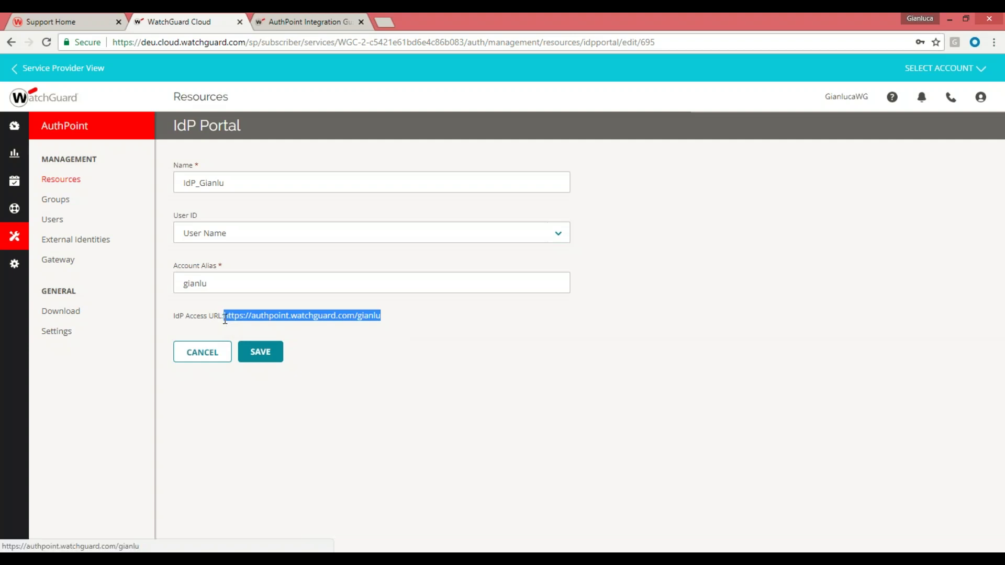
{"action": "left_click_drag", "start_coordinate": [225, 320], "coordinate": [407, 322]}
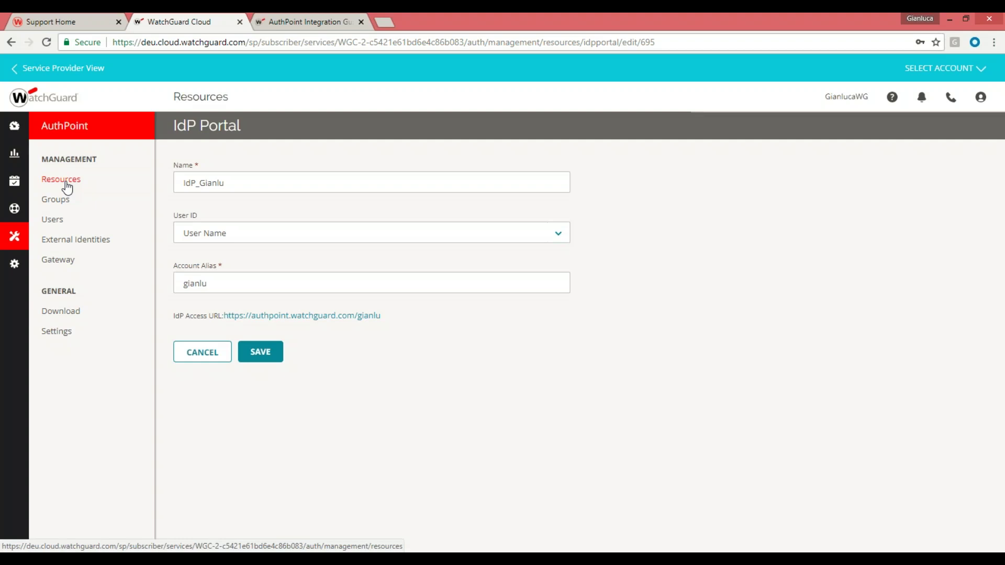
{"action": "left_click", "coordinate": [65, 180]}
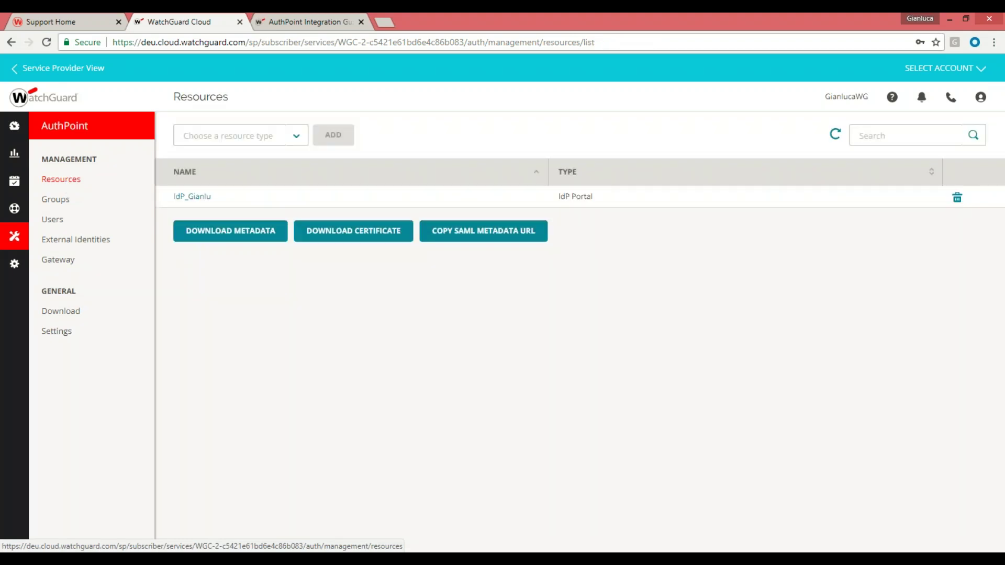
Start a new SAML resource named 'GianluSAML'
{"action": "left_click", "coordinate": [296, 136]}
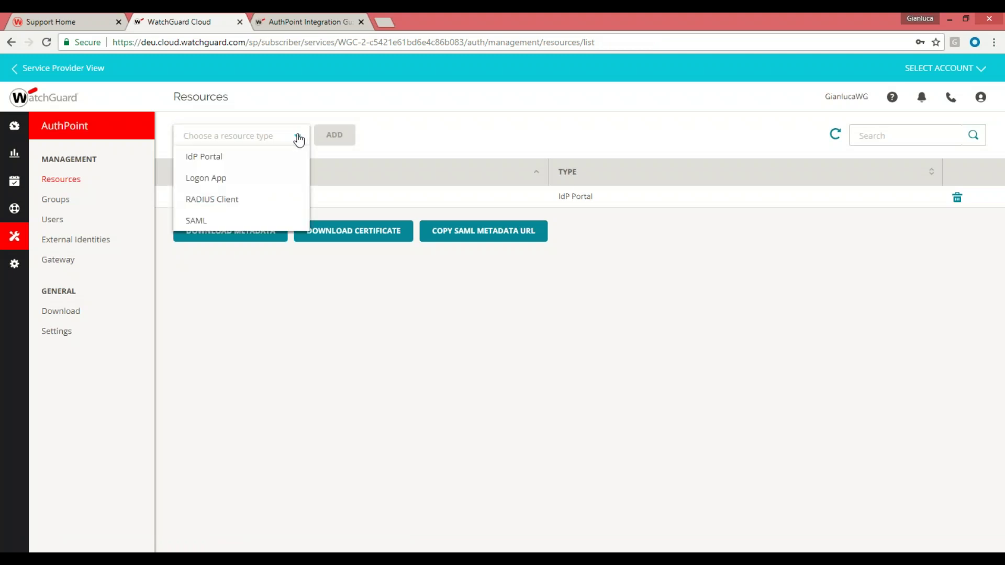
{"action": "left_click", "coordinate": [207, 222]}
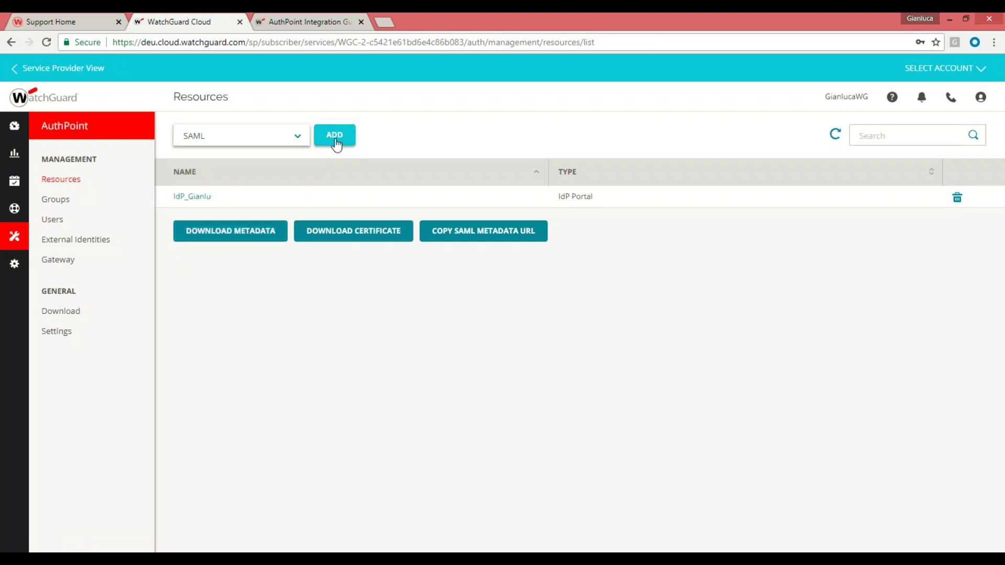
{"action": "left_click", "coordinate": [336, 137]}
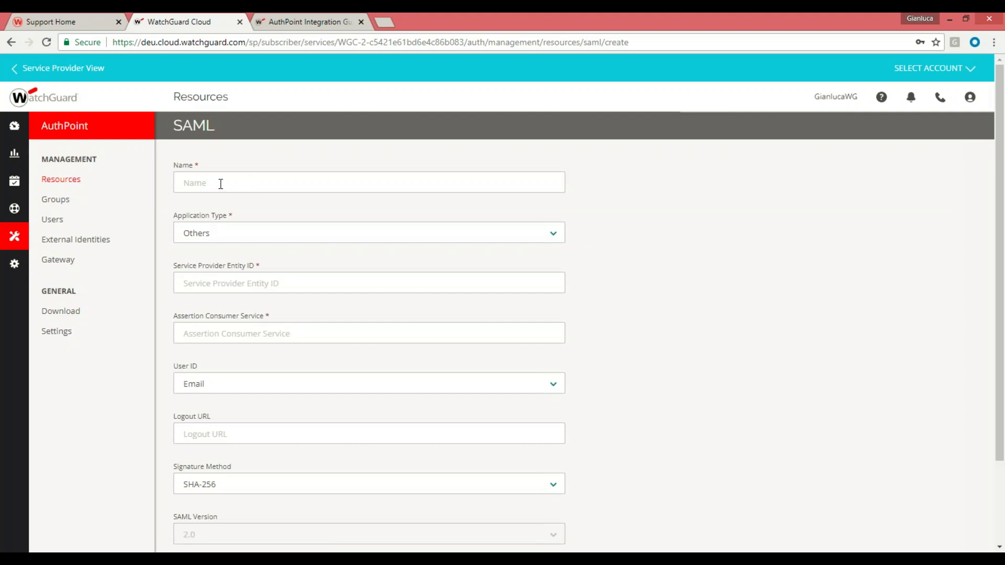
{"action": "left_click", "coordinate": [221, 184]}
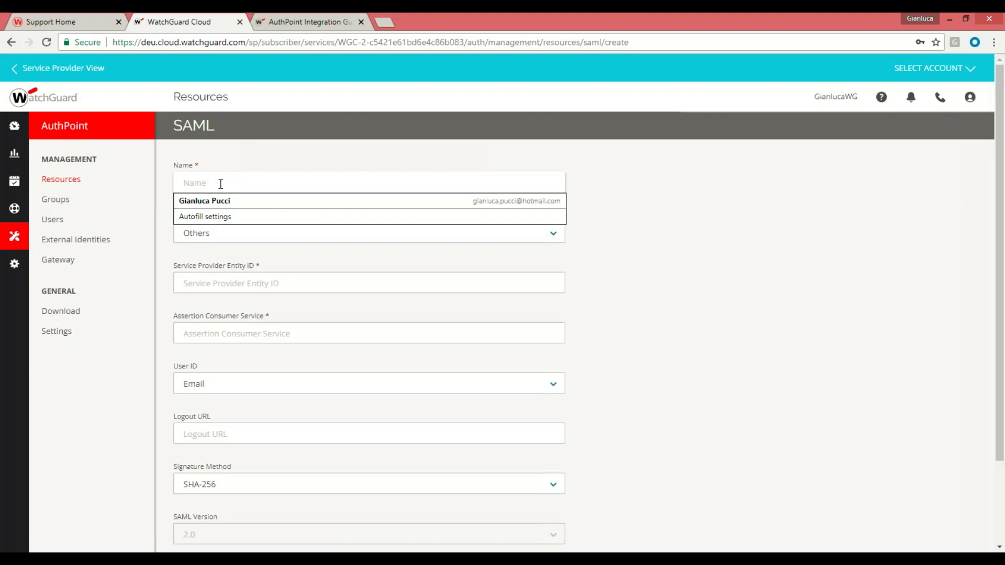
{"action": "type", "text": "Te"}
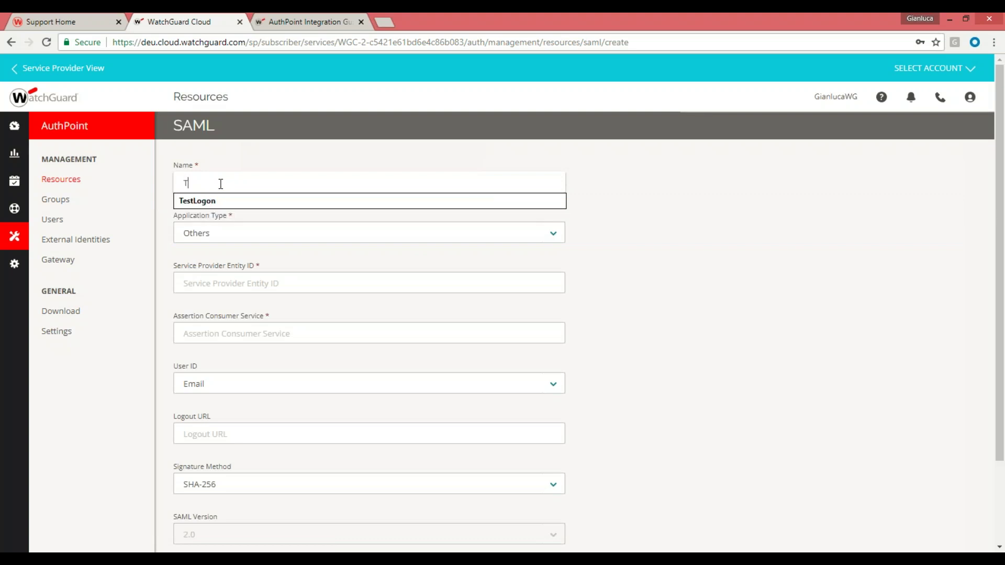
{"action": "key", "text": "BackSpace"}
{"action": "key", "text": "BackSpace"}
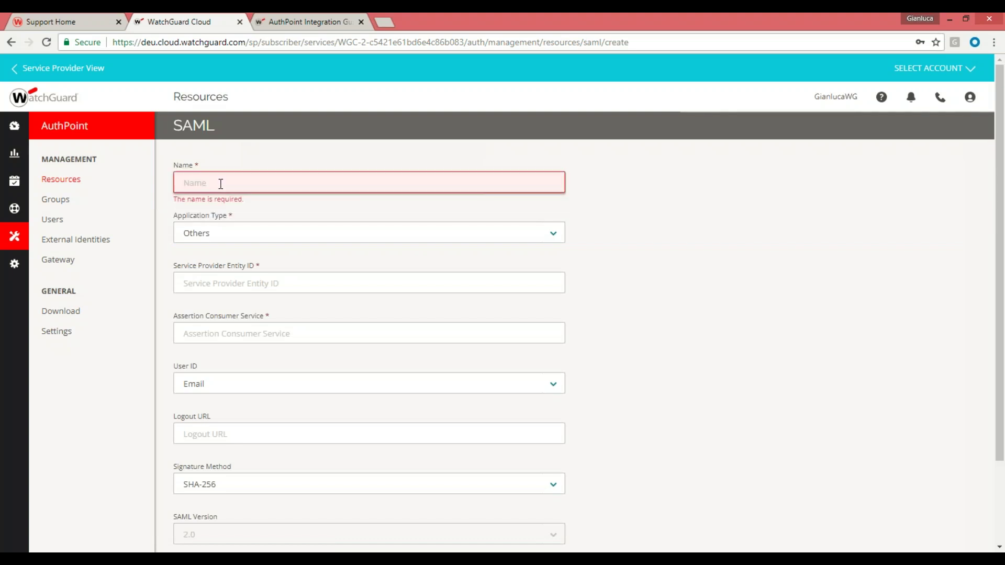
{"action": "type", "text": "Gianlu"}
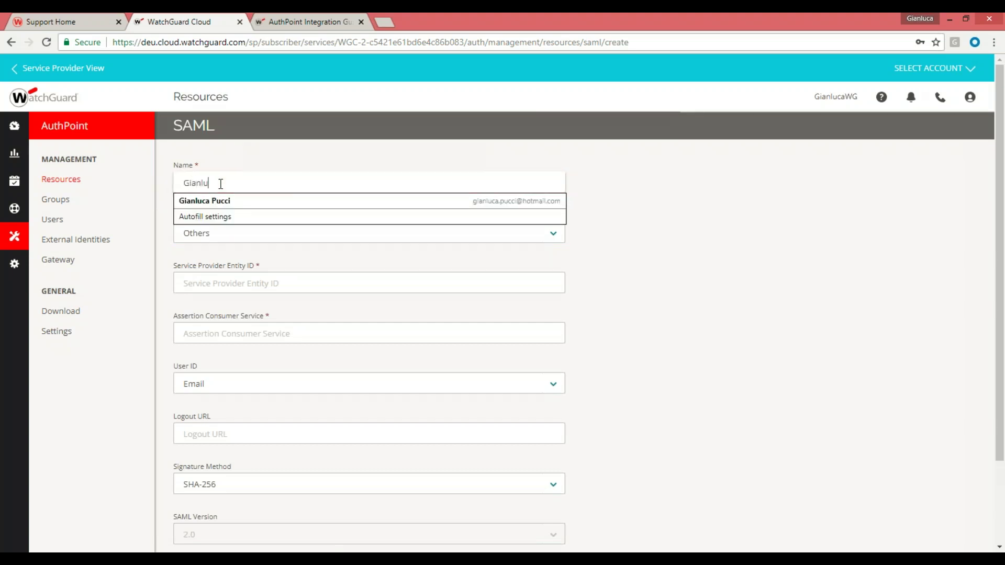
{"action": "type", "text": "SAML"}
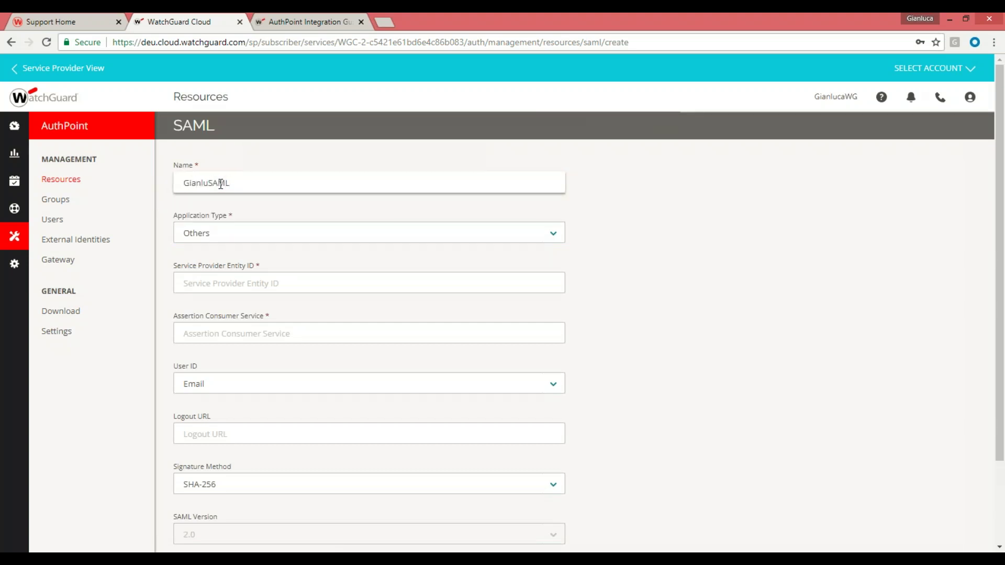
Set the resource's Application Type to Firebox Access Portal
{"action": "left_click", "coordinate": [210, 240]}
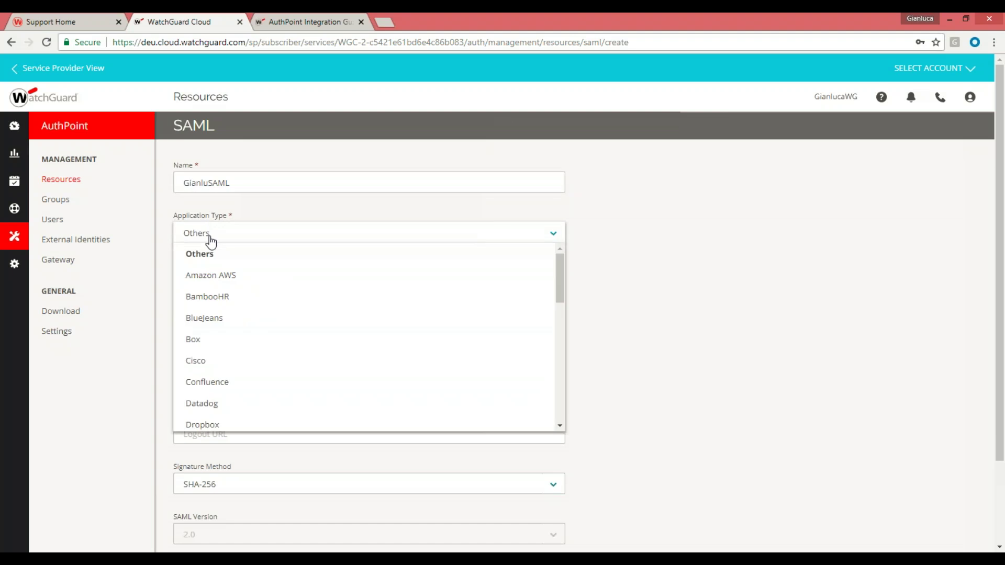
{"action": "mouse_move", "coordinate": [561, 277]}
{"action": "left_mouse_down"}
{"action": "mouse_move", "coordinate": [561, 396]}
{"action": "mouse_move", "coordinate": [559, 269]}
{"action": "left_mouse_up"}
{"action": "left_click_drag", "start_coordinate": [558, 269], "coordinate": [558, 325]}
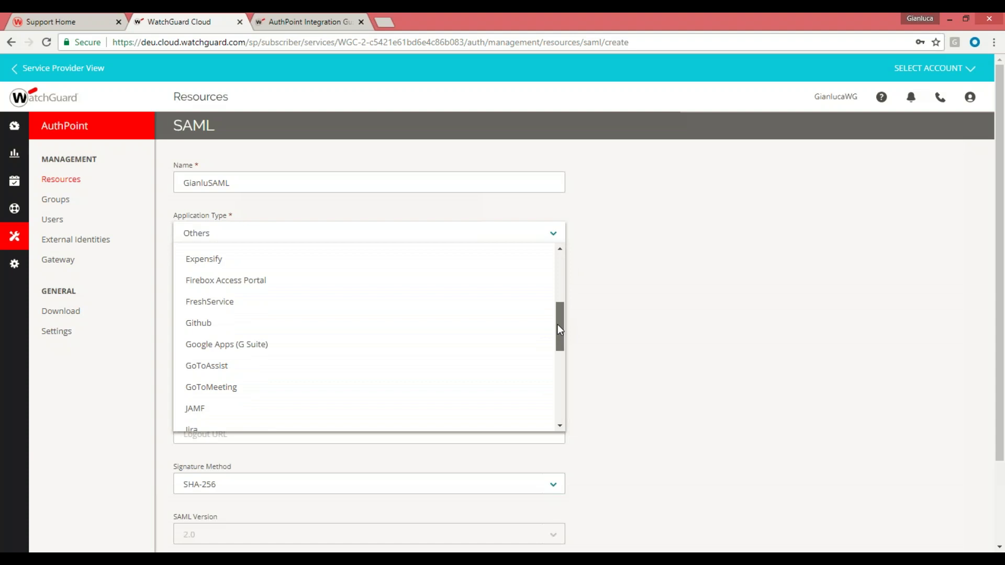
{"action": "left_click_drag", "start_coordinate": [557, 324], "coordinate": [557, 309]}
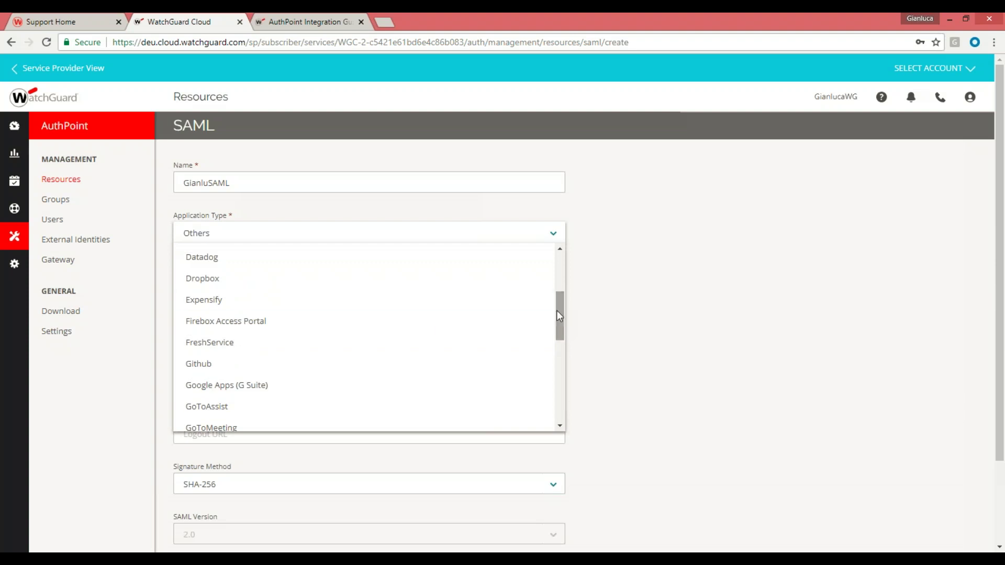
{"action": "left_click", "coordinate": [241, 327]}
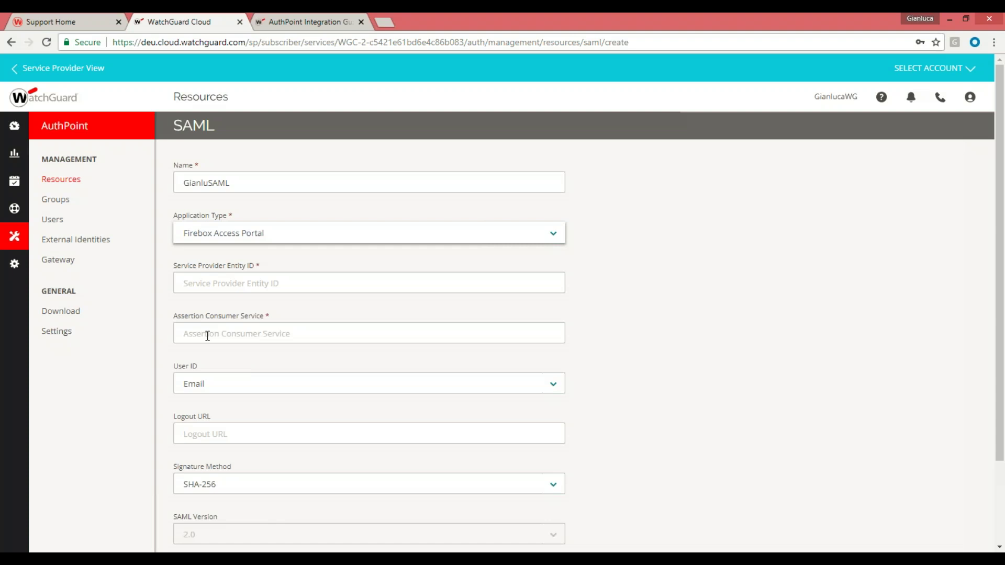
Set User ID to User Name, then switch to Fireware Policy Manager
{"action": "left_click", "coordinate": [218, 387]}
{"action": "left_click", "coordinate": [217, 427]}
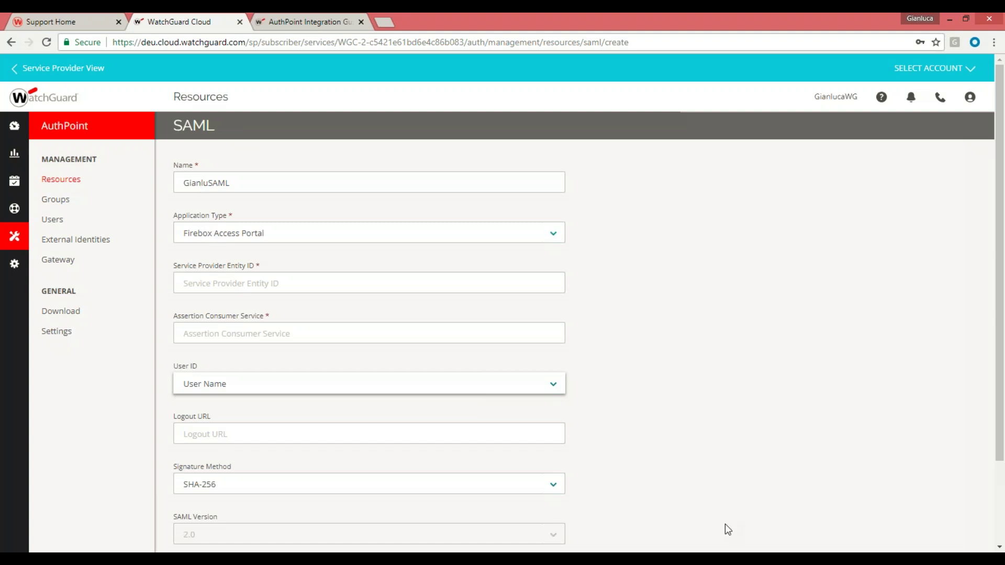
{"action": "key", "text": "alt+Tab"}
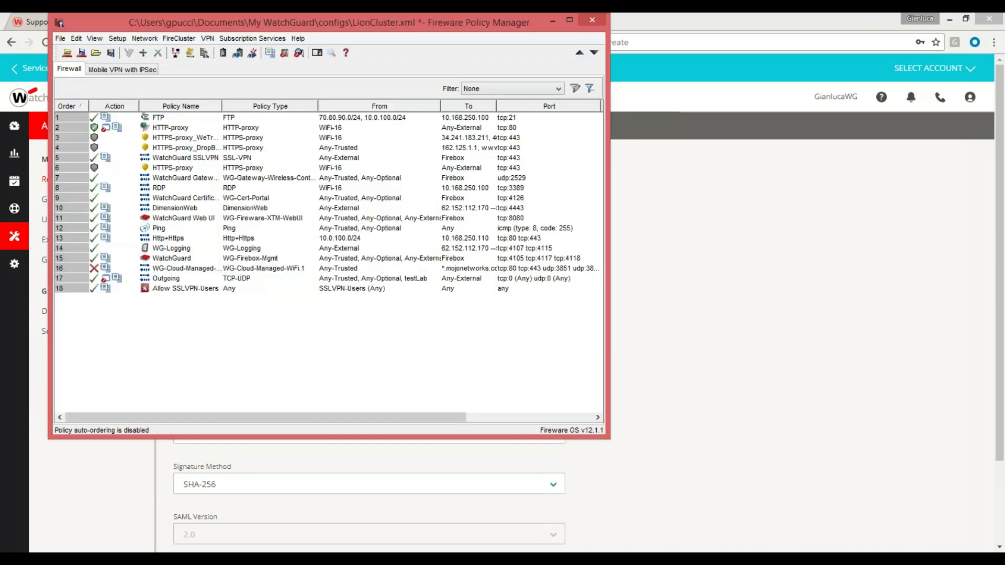
{"action": "left_click", "coordinate": [229, 38]}
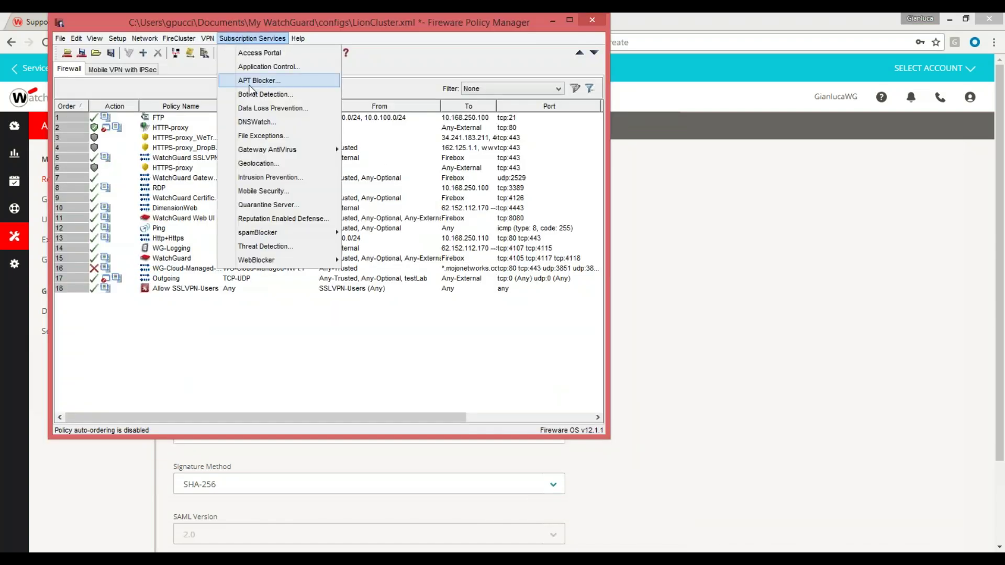
{"action": "left_click", "coordinate": [259, 55]}
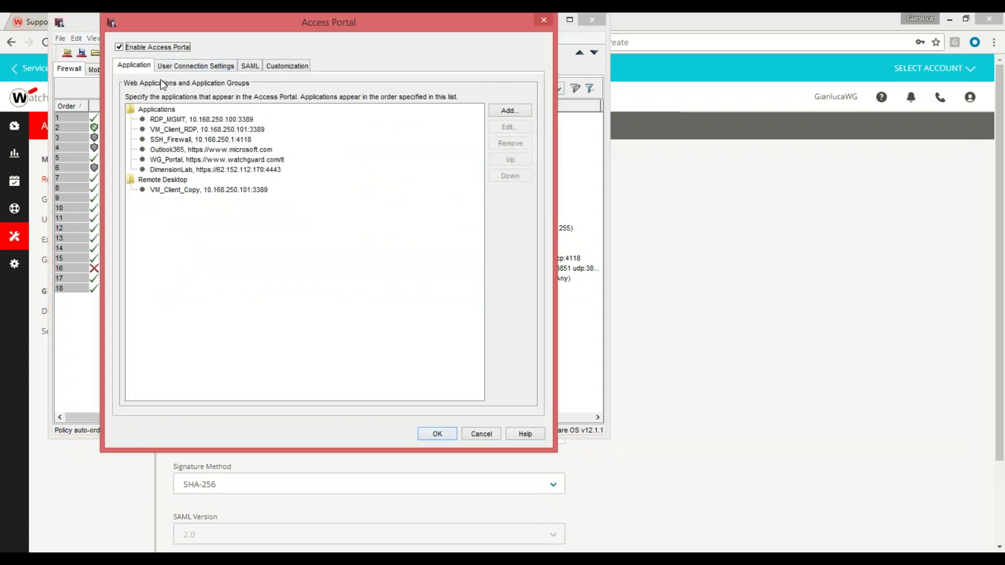
{"action": "left_click", "coordinate": [250, 66]}
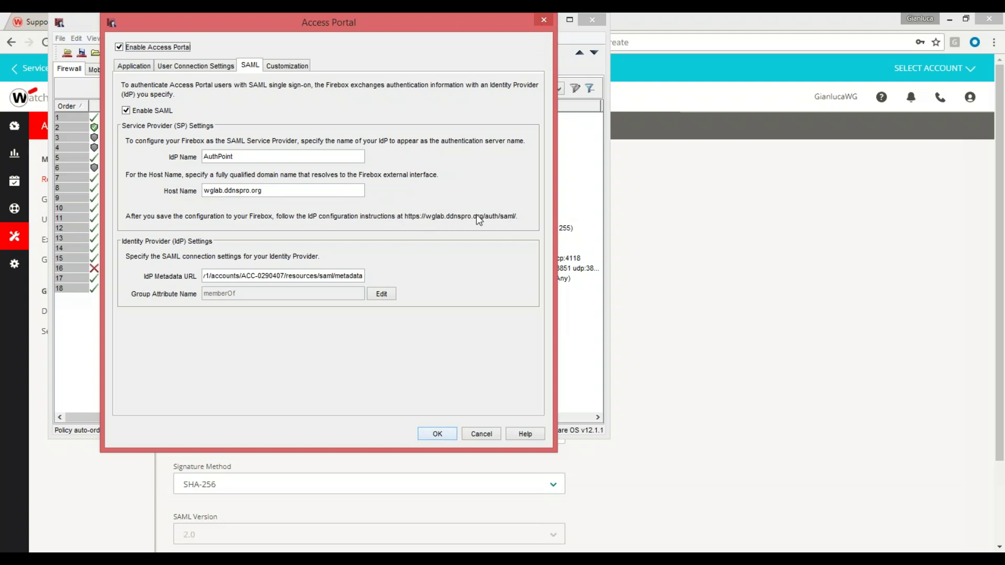
{"action": "left_click", "coordinate": [542, 22]}
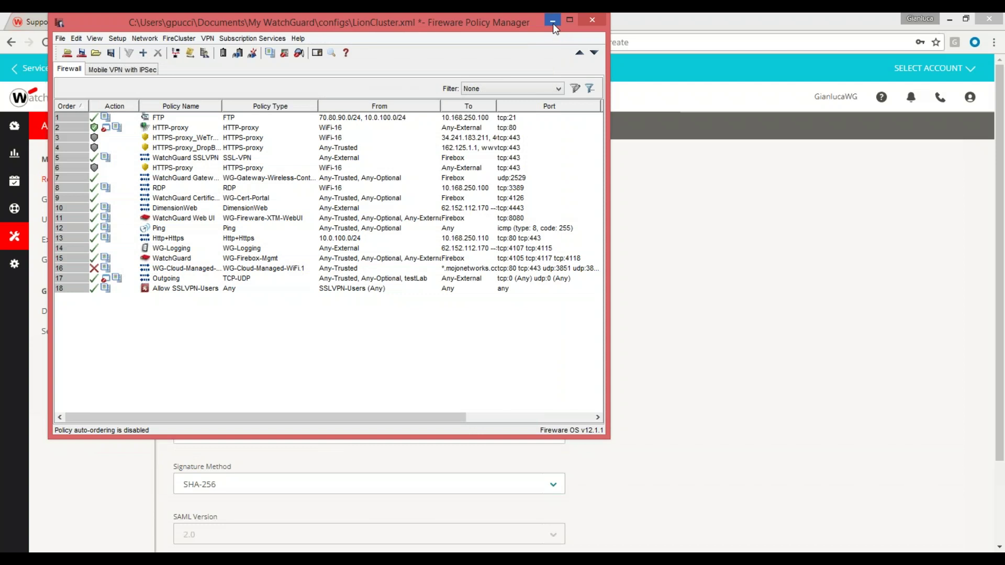
Open the Access Portal page wglab.ddnspro.org/auth/saml in a new Chrome tab
{"action": "left_click", "coordinate": [553, 23]}
{"action": "left_click", "coordinate": [391, 21]}
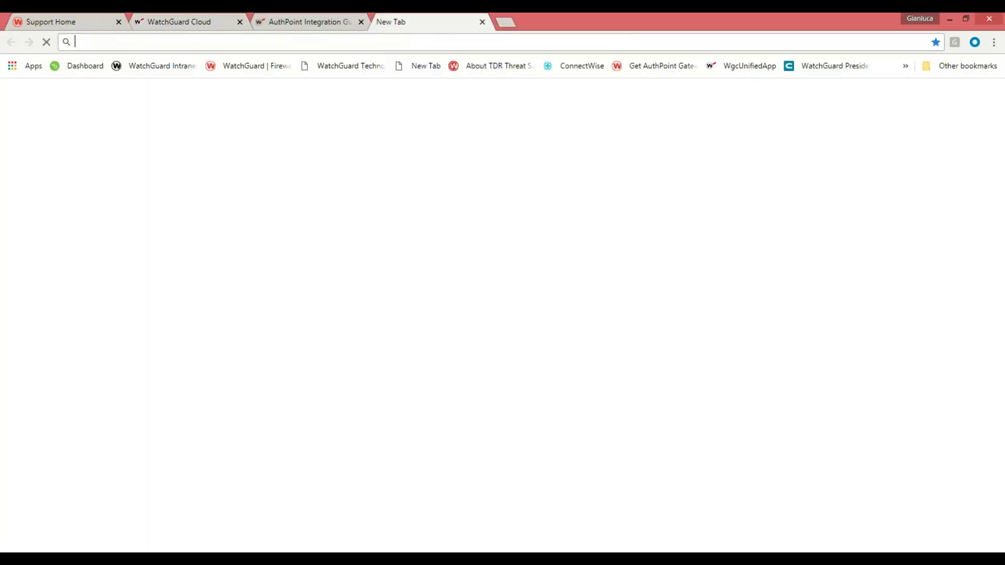
{"action": "type", "text": "https://"}
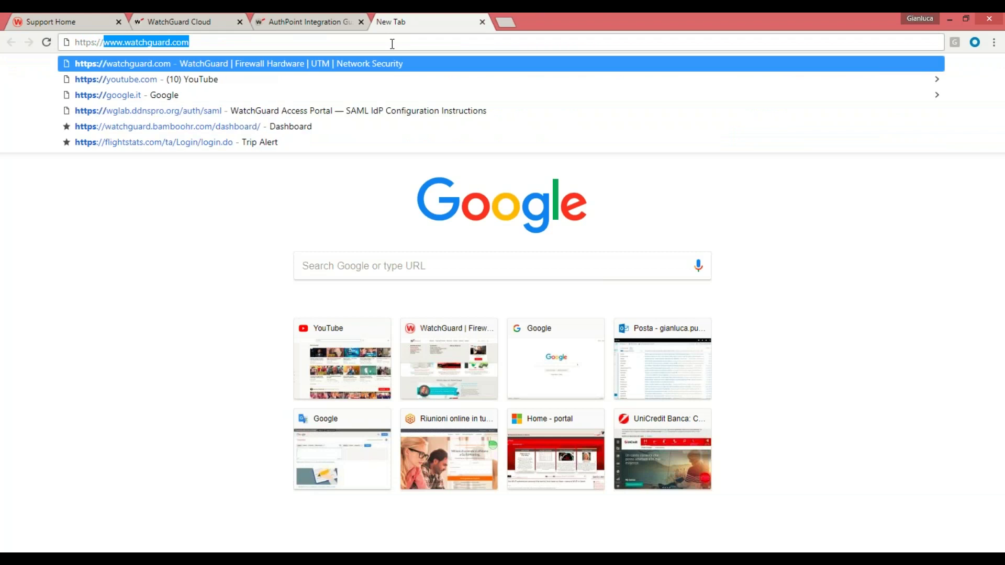
{"action": "type", "text": "wg"}
{"action": "key", "text": "Down"}
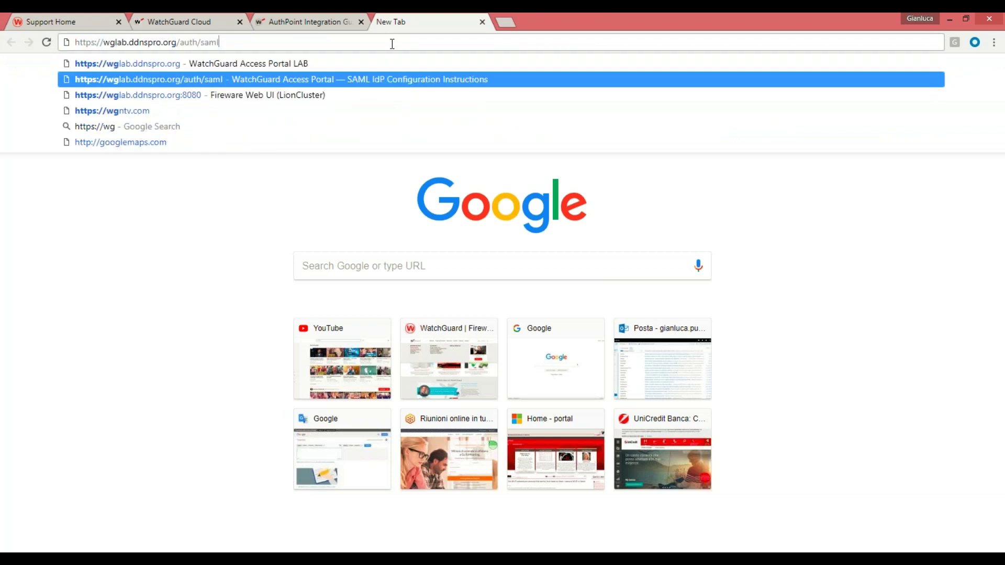
{"action": "key", "text": "Return"}
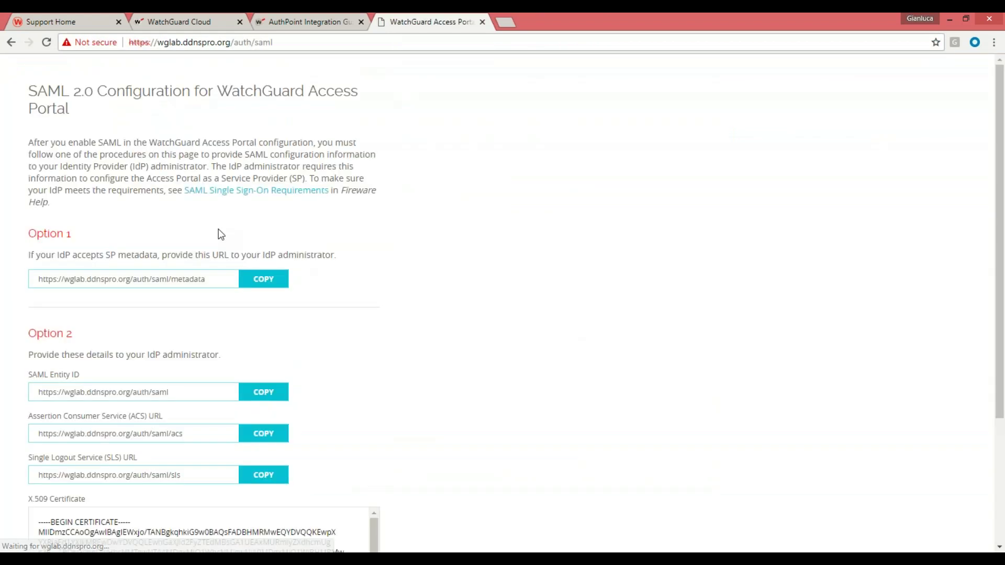
Review the Access Portal SAML page, then return to the GianluSAML form
{"action": "scroll", "coordinate": [406, 309], "scroll_direction": "down", "scroll_amount": 3}
{"action": "scroll", "coordinate": [406, 310], "scroll_direction": "up", "scroll_amount": 1}
{"action": "scroll", "coordinate": [123, 227], "scroll_direction": "up", "scroll_amount": 1}
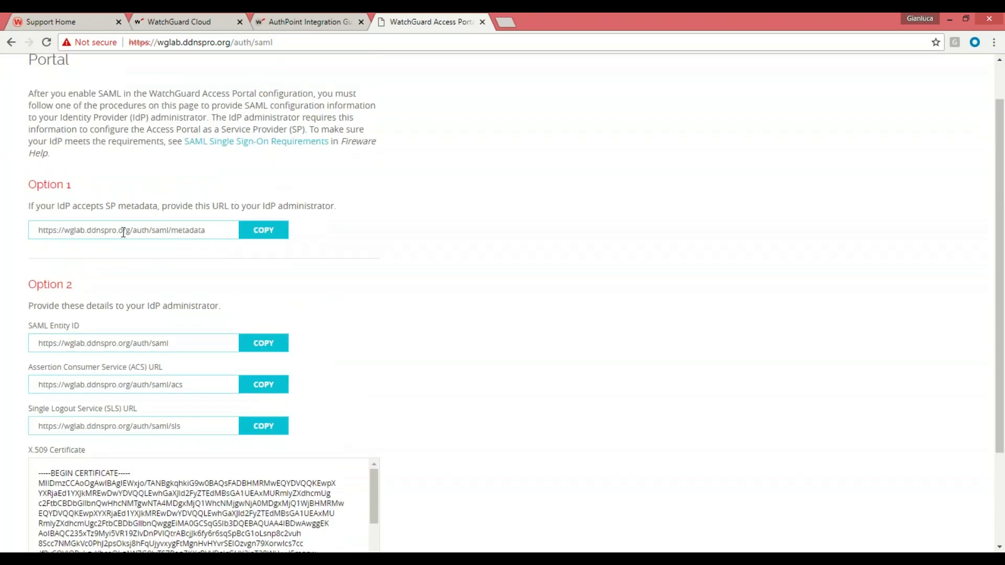
{"action": "scroll", "coordinate": [94, 246], "scroll_direction": "down", "scroll_amount": 3}
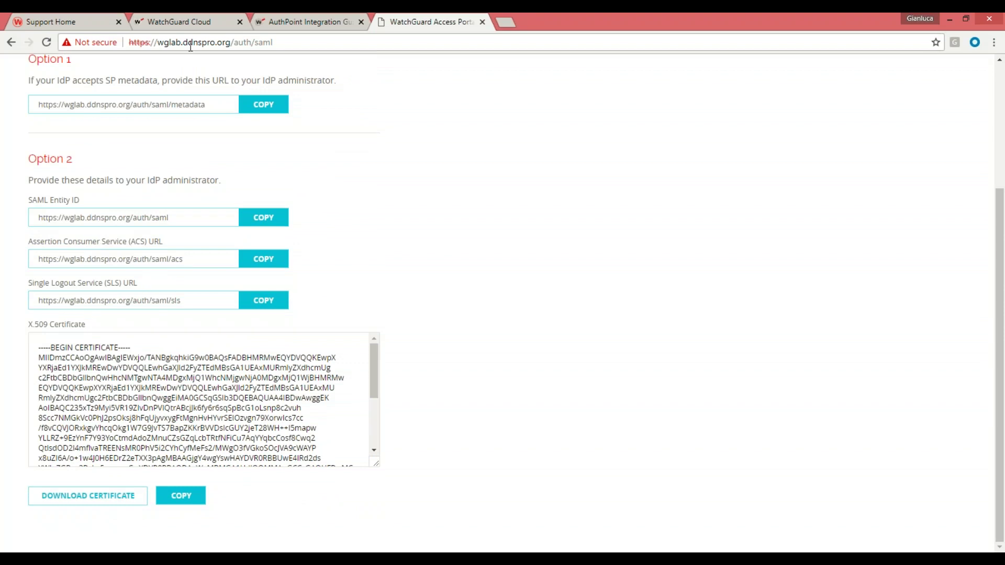
{"action": "left_click", "coordinate": [288, 26]}
{"action": "left_click", "coordinate": [207, 23]}
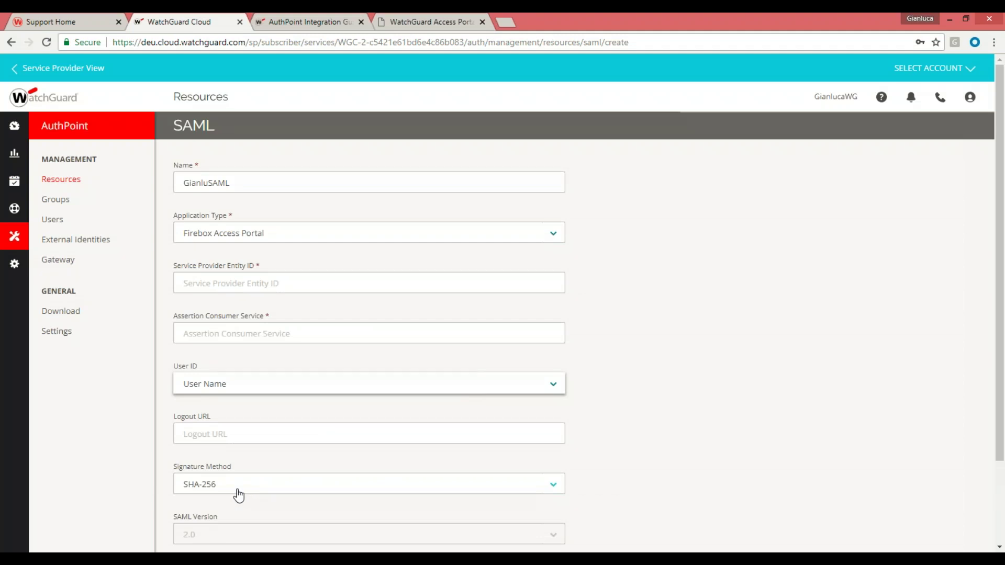
Browse the Application Type list again, then switch to the AuthPoint Integration Guides tab
{"action": "left_click", "coordinate": [305, 239]}
{"action": "left_click_drag", "start_coordinate": [558, 313], "coordinate": [558, 362]}
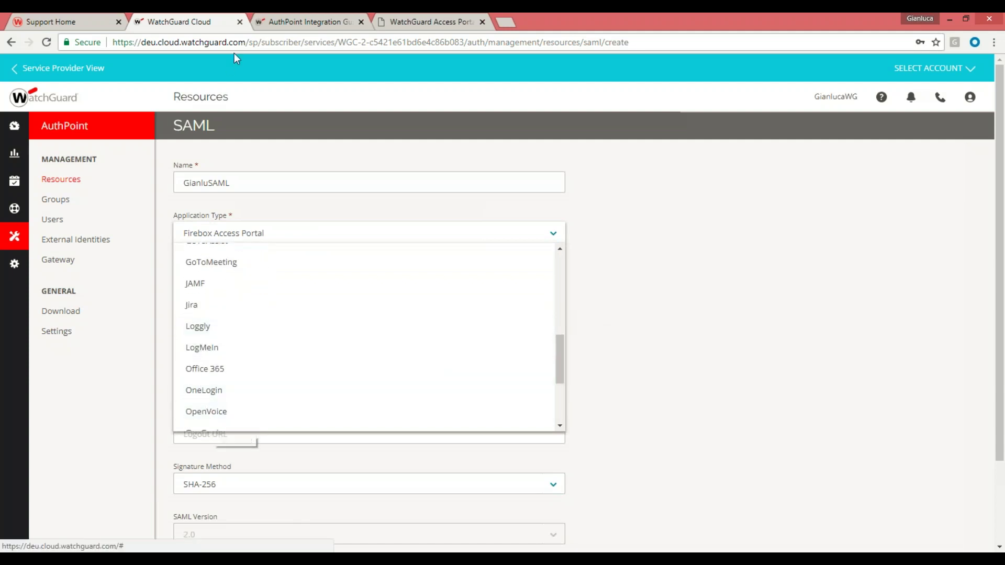
{"action": "left_click", "coordinate": [291, 21]}
{"action": "scroll", "coordinate": [480, 342], "scroll_direction": "up", "scroll_amount": 8}
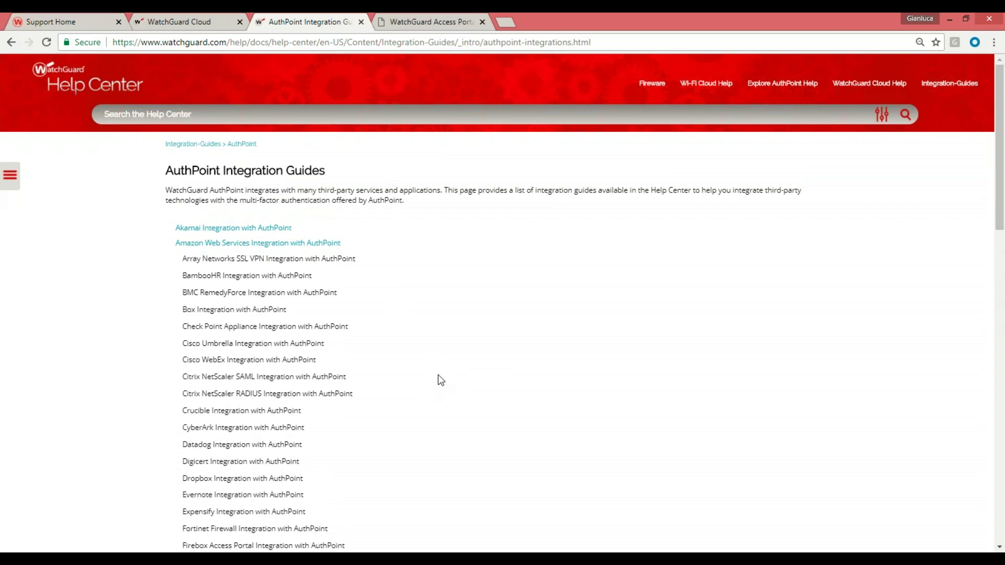
Scroll the integrations list and open the Dropbox Integration with AuthPoint guide
{"action": "scroll", "coordinate": [442, 378], "scroll_direction": "down", "scroll_amount": 1}
{"action": "scroll", "coordinate": [445, 375], "scroll_direction": "down", "scroll_amount": 1}
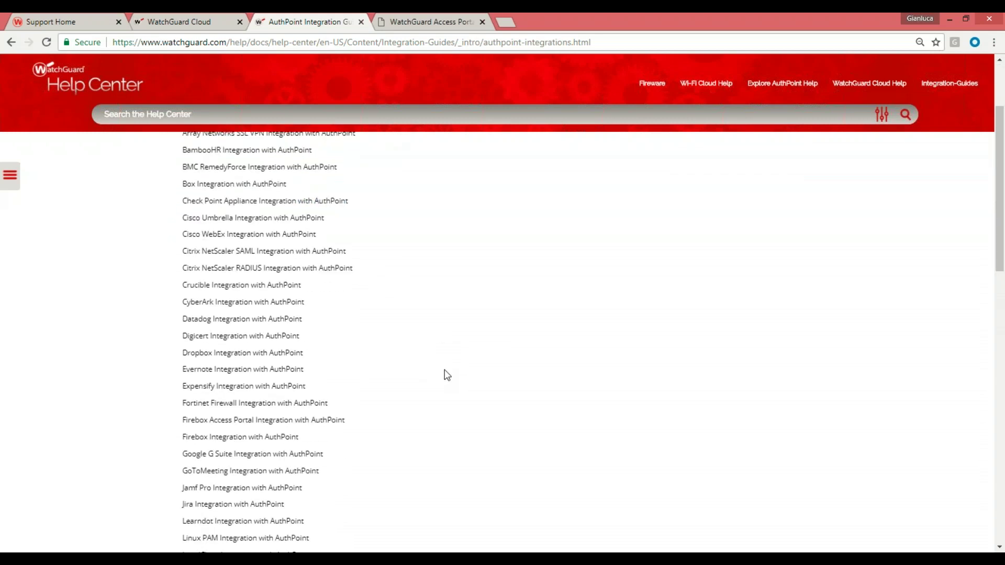
{"action": "scroll", "coordinate": [442, 371], "scroll_direction": "down", "scroll_amount": 4}
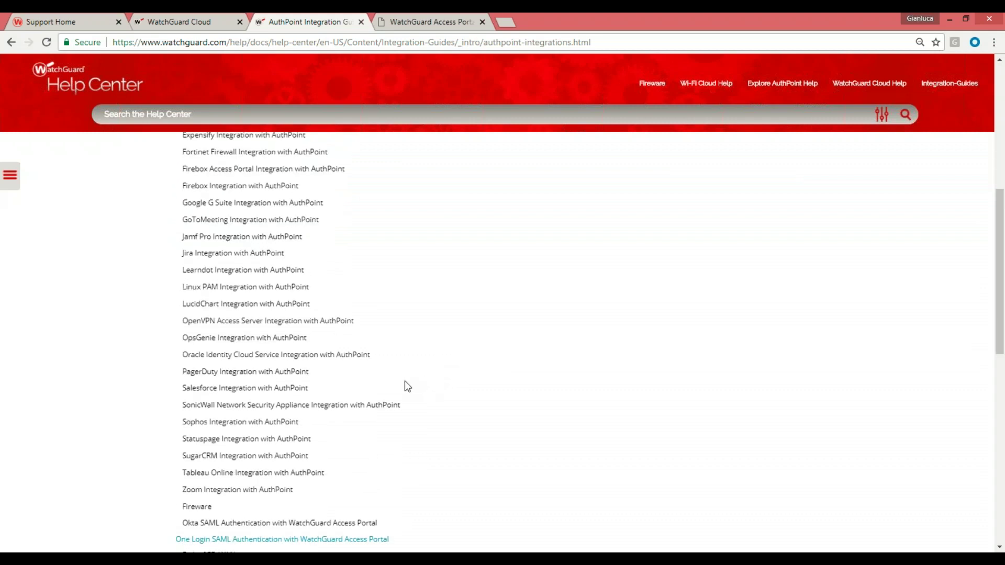
{"action": "scroll", "coordinate": [417, 348], "scroll_direction": "up", "scroll_amount": 1}
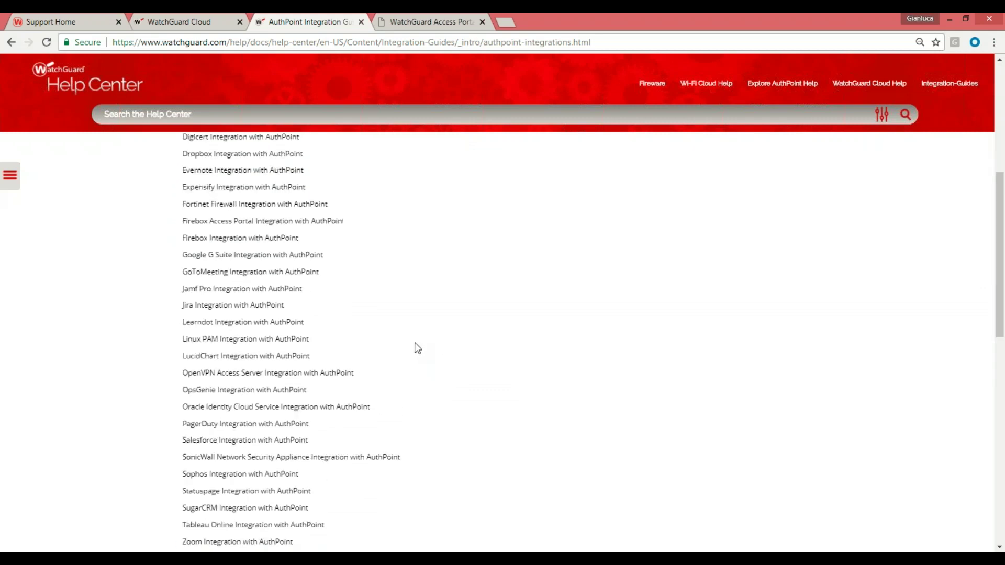
{"action": "scroll", "coordinate": [417, 348], "scroll_direction": "up", "scroll_amount": 2}
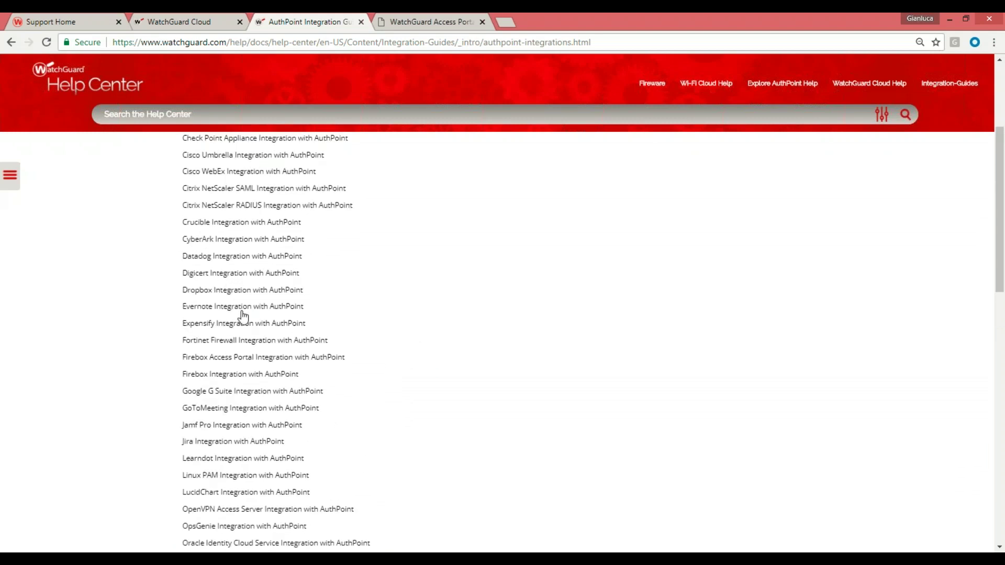
{"action": "left_click", "coordinate": [217, 291]}
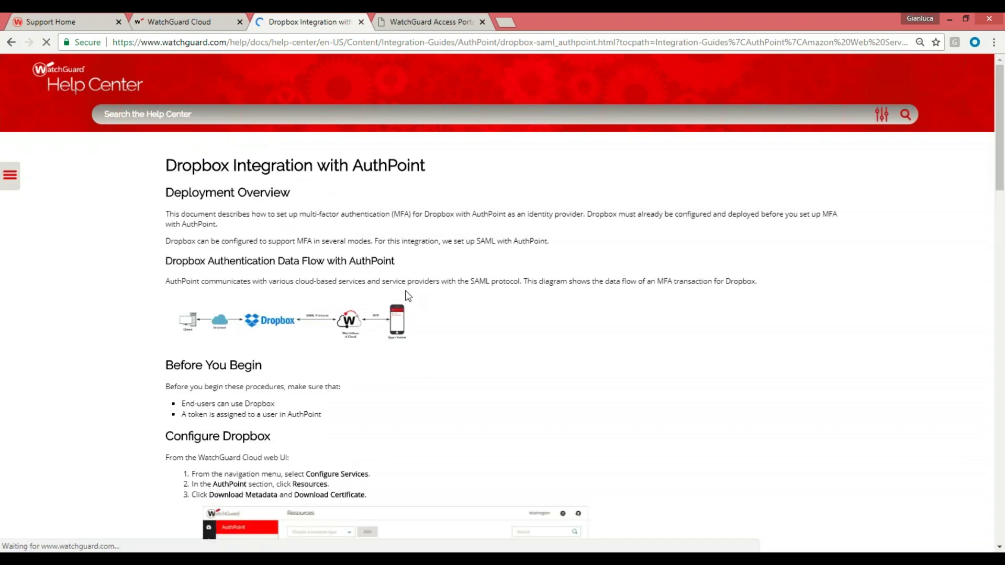
Read the Dropbox single sign-on steps: sign-in URL, certificate upload, apply changes
{"action": "scroll", "coordinate": [401, 298], "scroll_direction": "down", "scroll_amount": 5}
{"action": "scroll", "coordinate": [401, 299], "scroll_direction": "down", "scroll_amount": 5}
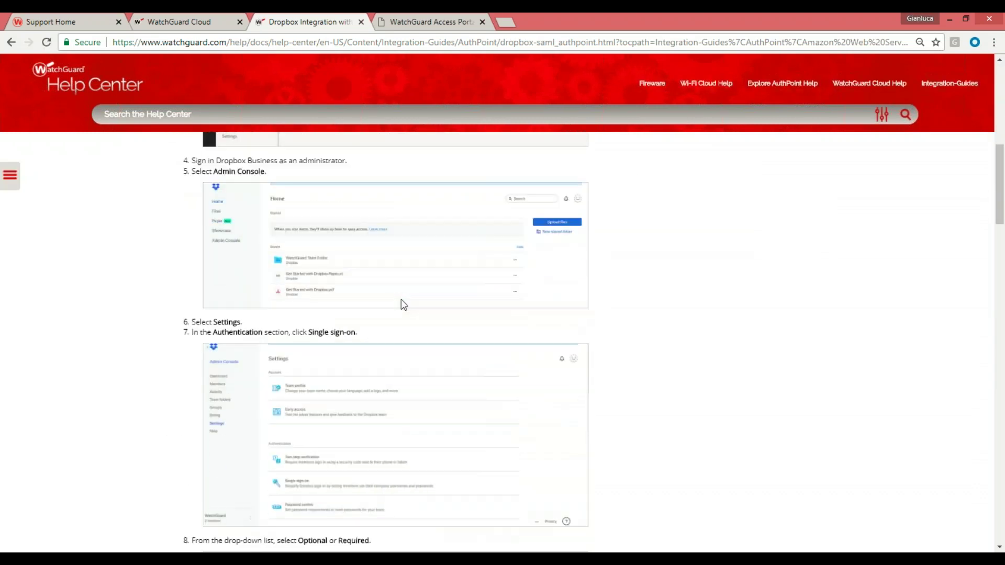
{"action": "scroll", "coordinate": [407, 297], "scroll_direction": "down", "scroll_amount": 5}
{"action": "scroll", "coordinate": [413, 303], "scroll_direction": "down", "scroll_amount": 10}
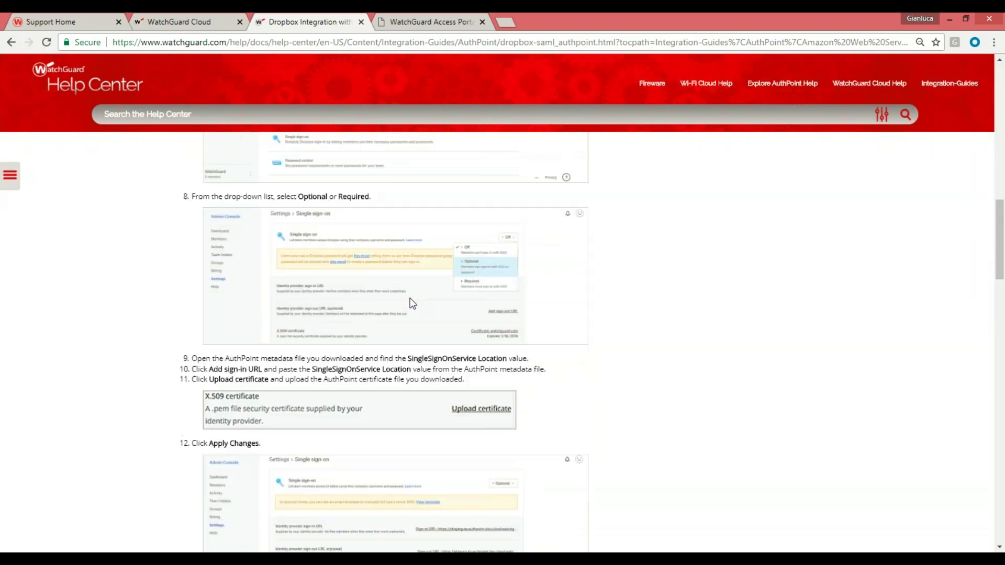
{"action": "scroll", "coordinate": [410, 298], "scroll_direction": "down", "scroll_amount": 15}
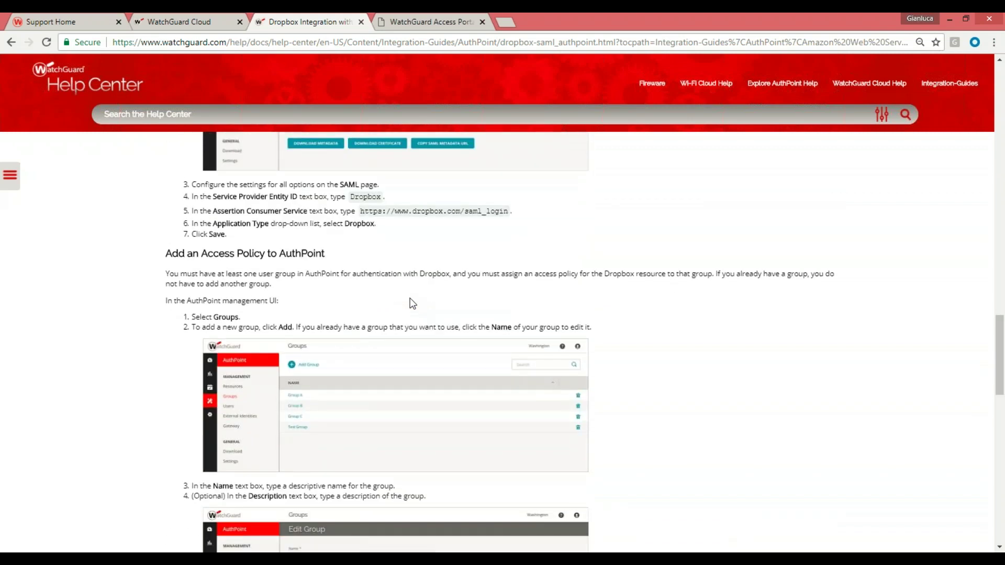
{"action": "scroll", "coordinate": [403, 317], "scroll_direction": "down", "scroll_amount": 3}
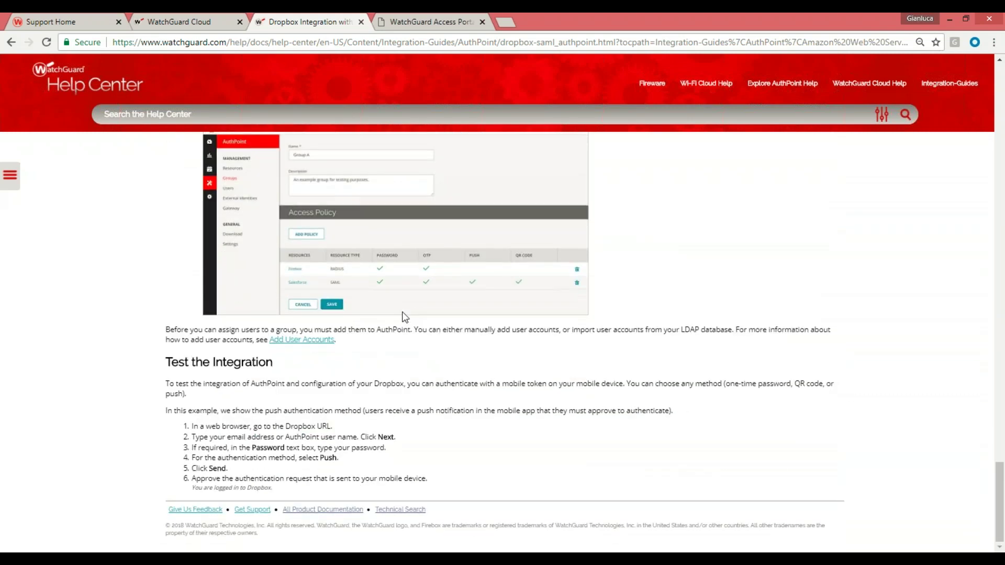
{"action": "scroll", "coordinate": [375, 412], "scroll_direction": "up", "scroll_amount": 9}
{"action": "scroll", "coordinate": [375, 411], "scroll_direction": "up", "scroll_amount": 12}
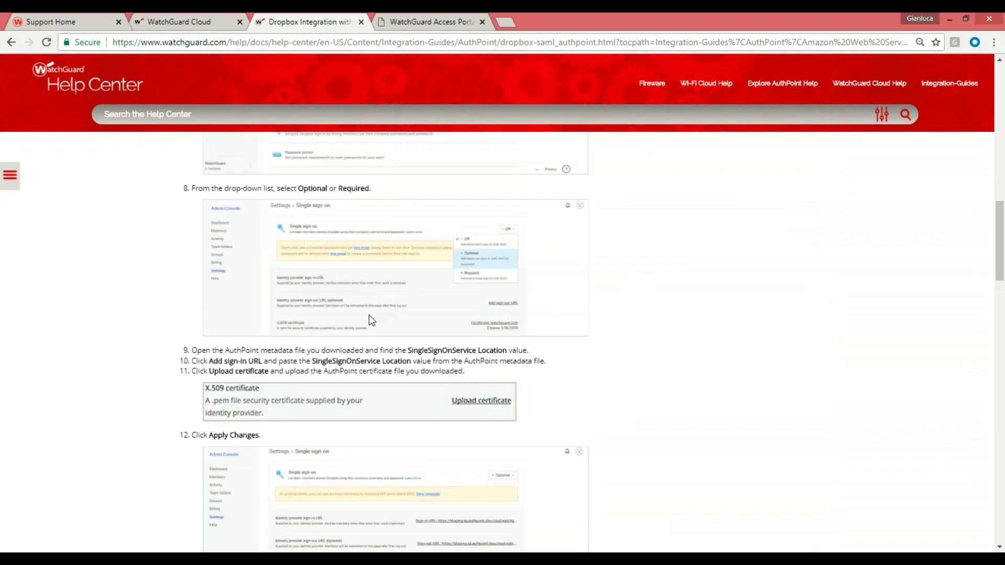
{"action": "scroll", "coordinate": [376, 319], "scroll_direction": "up", "scroll_amount": 9}
Go back to the AuthPoint Resources list and add a new Logon App resource
{"action": "left_click", "coordinate": [410, 21]}
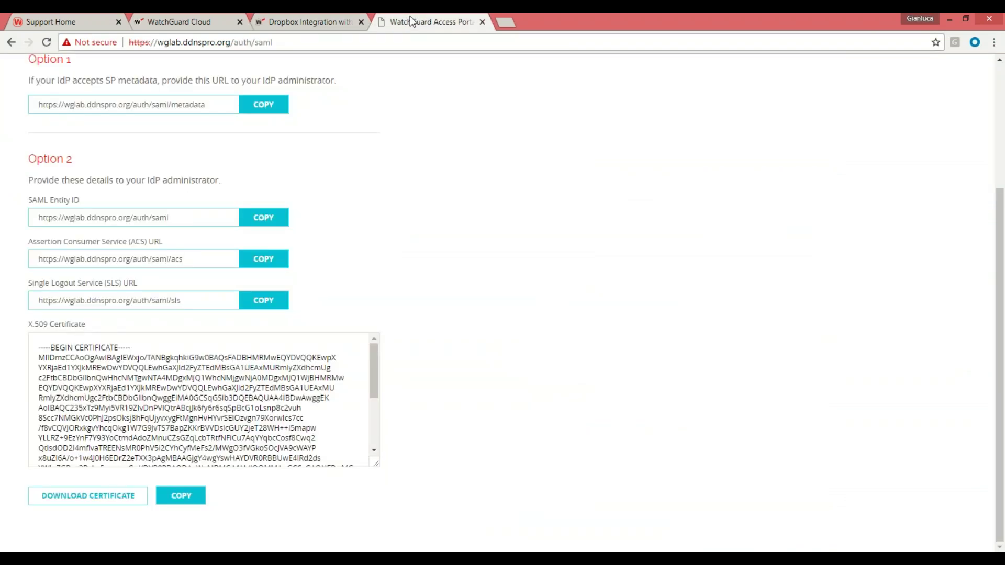
{"action": "left_click", "coordinate": [170, 20]}
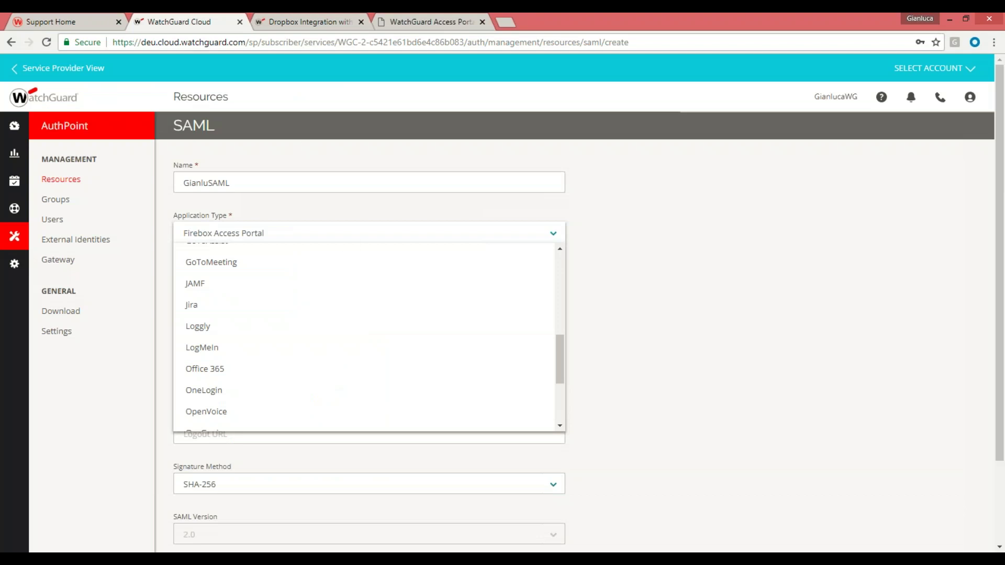
{"action": "left_click", "coordinate": [54, 181]}
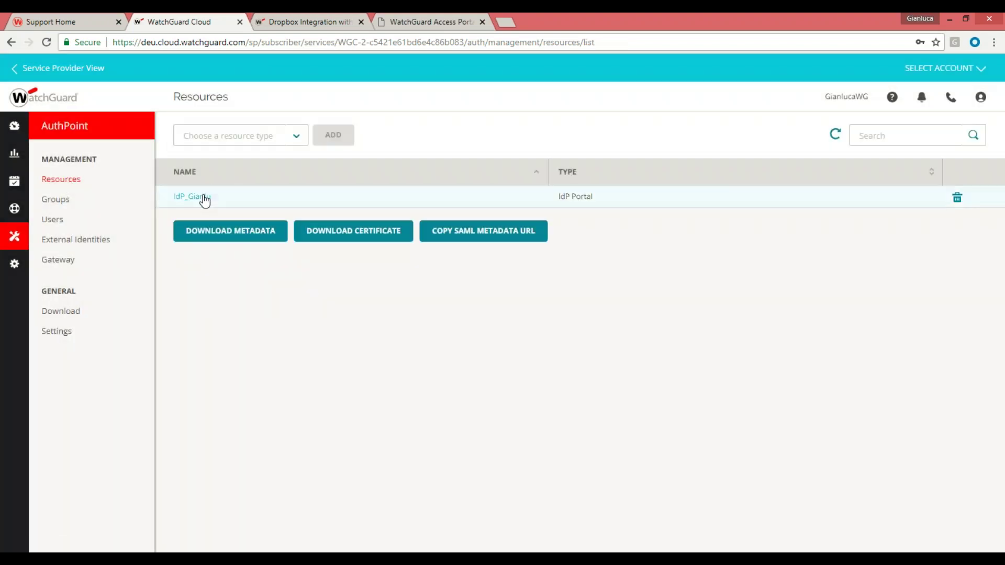
{"action": "left_click", "coordinate": [297, 138]}
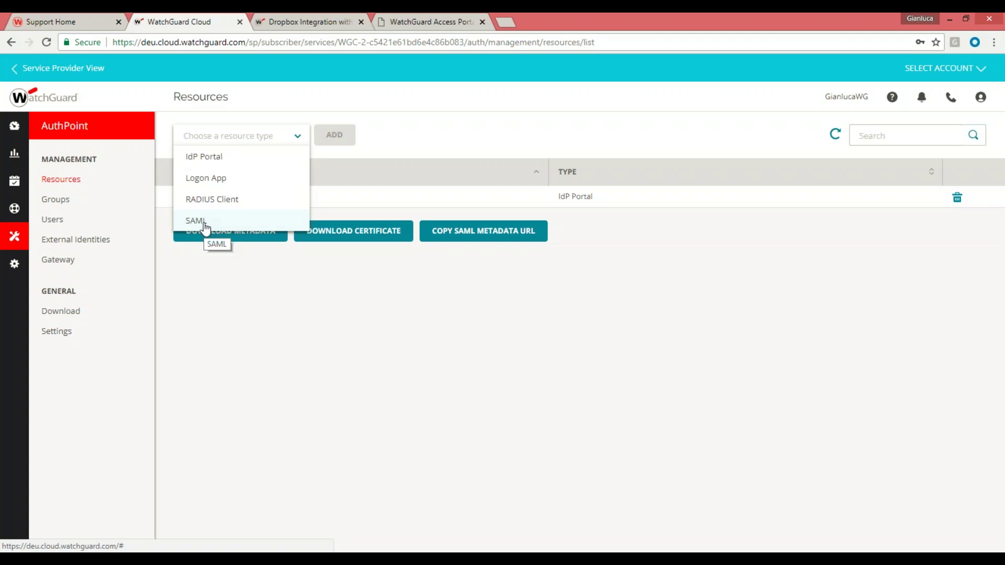
{"action": "left_click", "coordinate": [218, 179]}
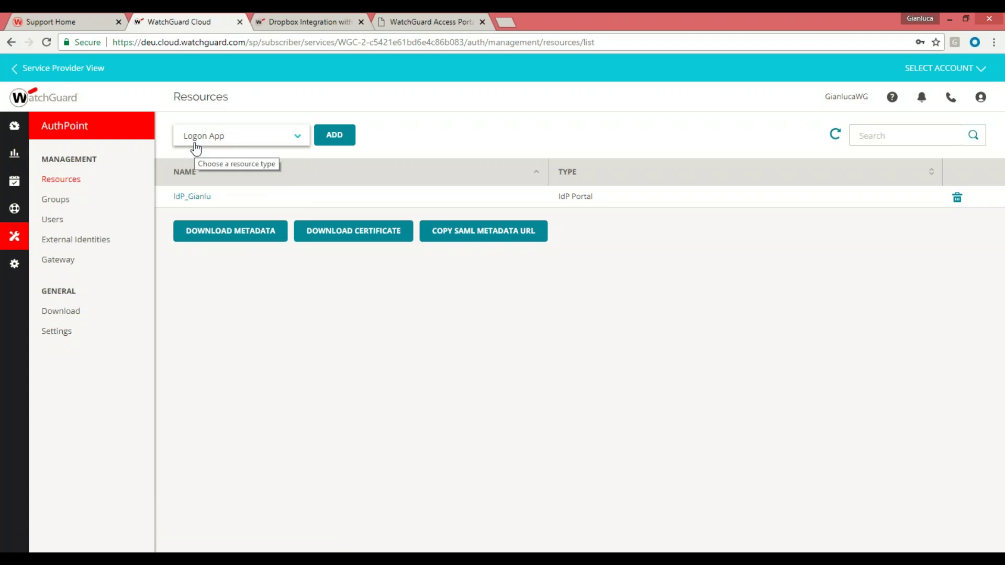
{"action": "left_click", "coordinate": [335, 137]}
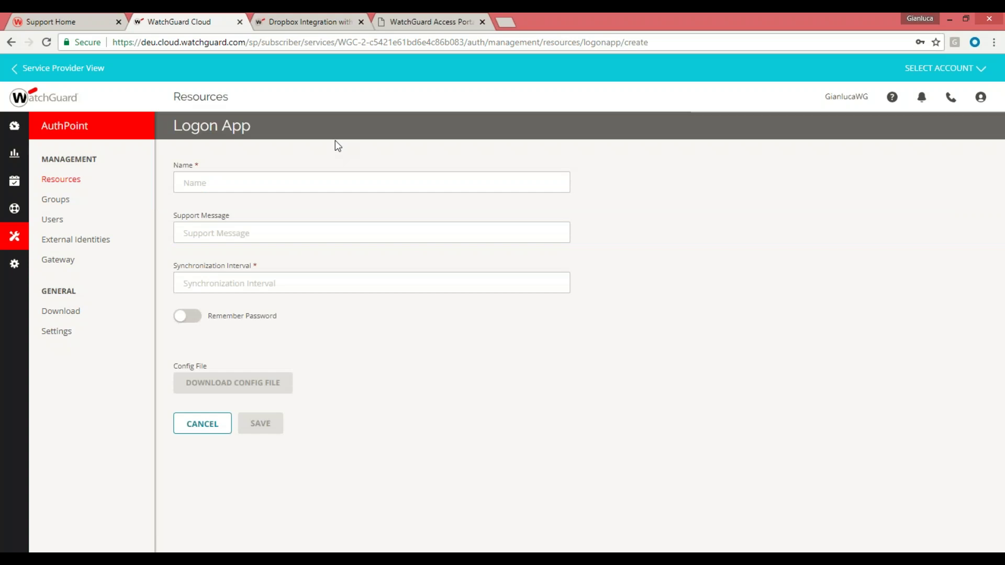
Autofill the Logon App name as TestLogon and the support message as occhio
{"action": "left_click", "coordinate": [248, 183]}
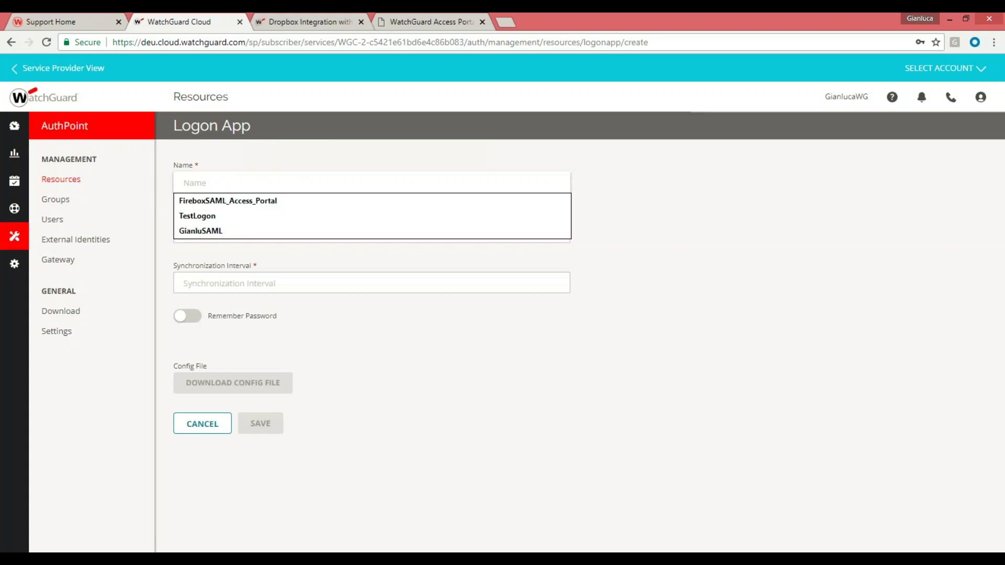
{"action": "left_click", "coordinate": [209, 216]}
{"action": "left_click", "coordinate": [190, 238]}
{"action": "left_click", "coordinate": [194, 253]}
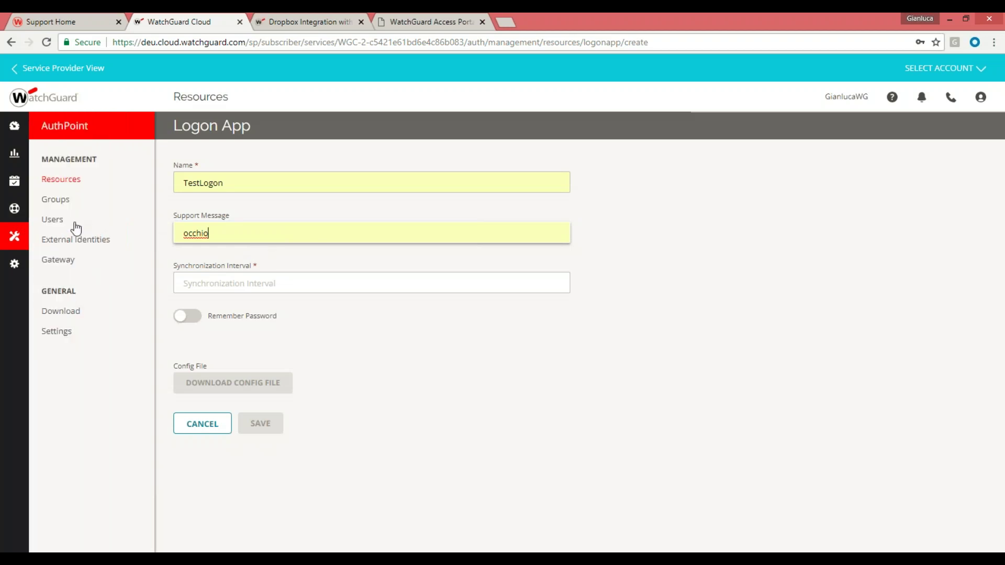
Show the AuthPoint Users list, leaving the Logon App form unsaved
{"action": "left_click", "coordinate": [53, 220]}
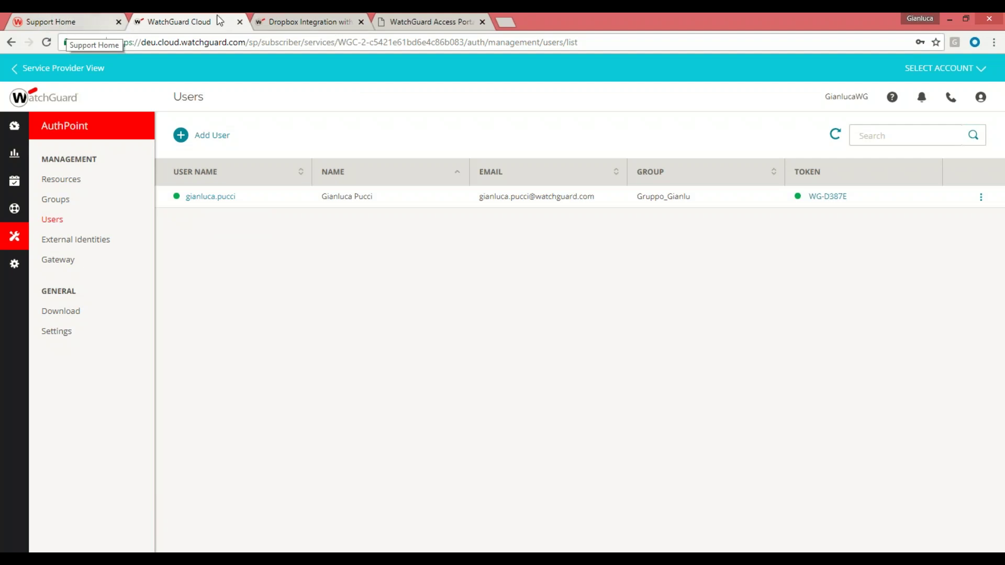
Navigate through AuthPoint Help and About Resources to the Set Up the Logon App page
{"action": "left_click", "coordinate": [297, 24]}
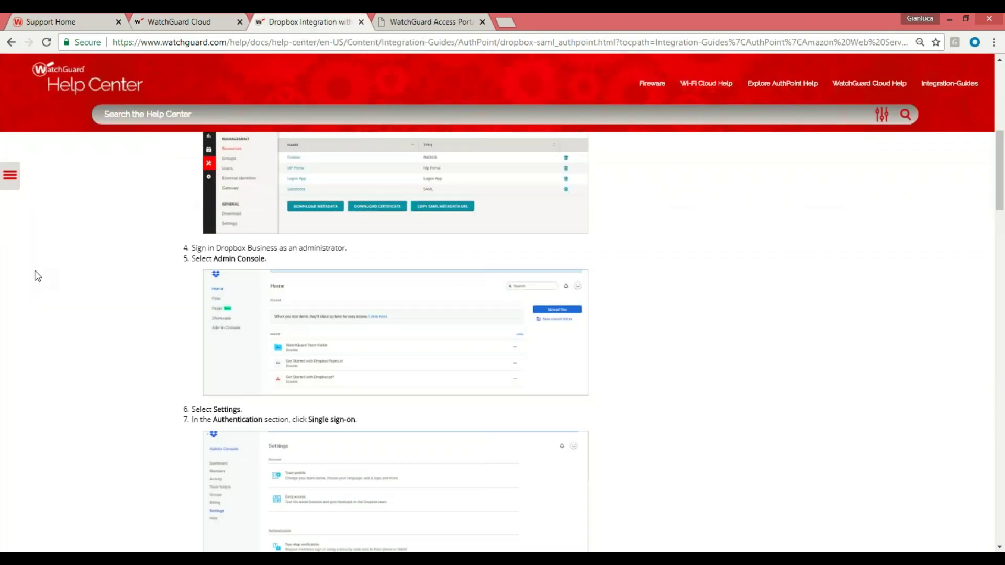
{"action": "left_click", "coordinate": [67, 90]}
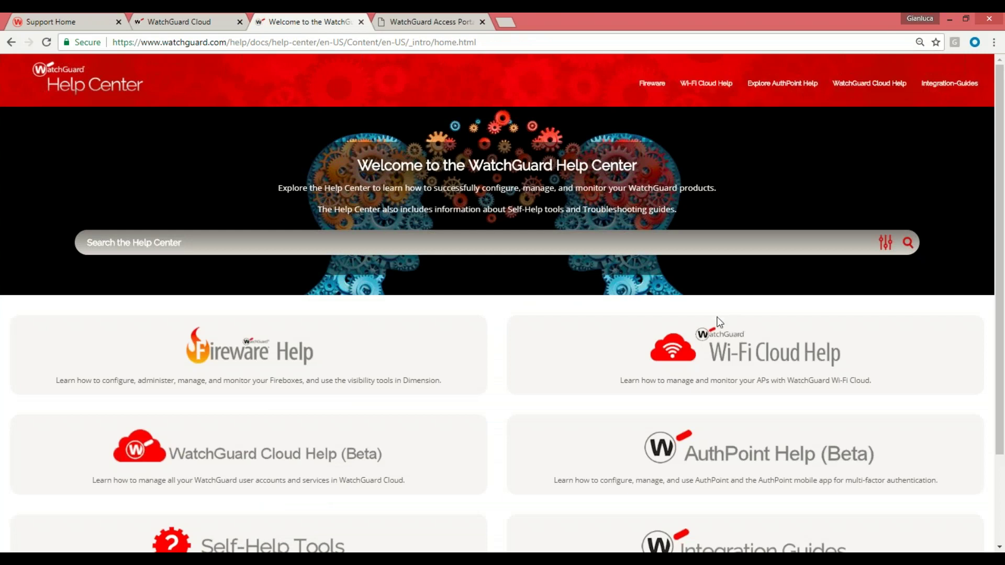
{"action": "scroll", "coordinate": [522, 370], "scroll_direction": "down", "scroll_amount": 2}
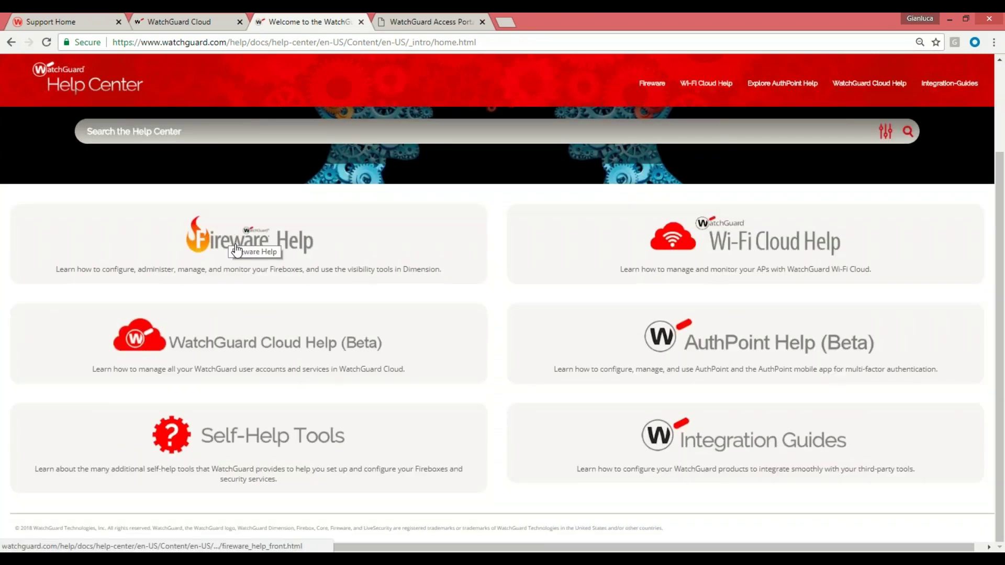
{"action": "left_click", "coordinate": [671, 341]}
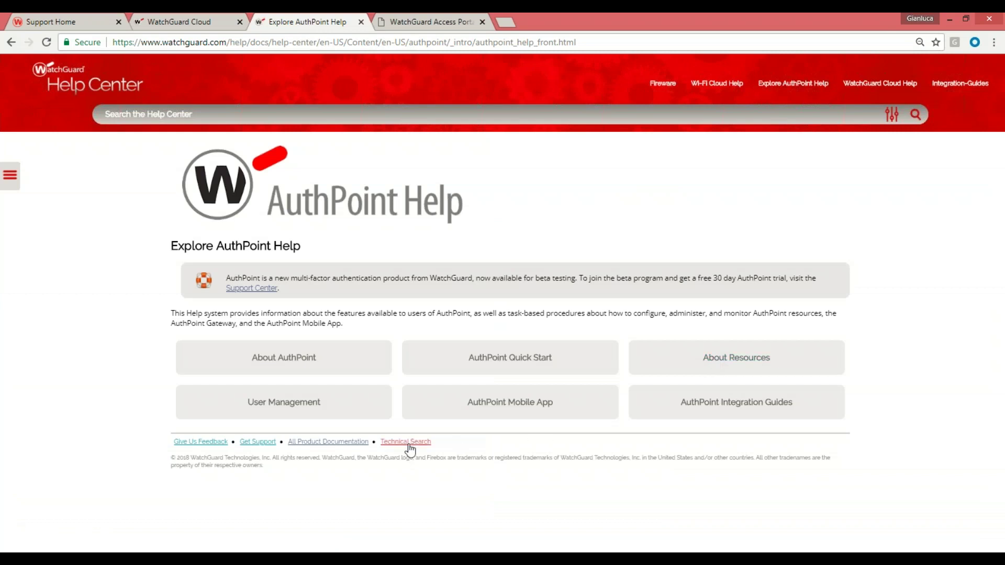
{"action": "left_click", "coordinate": [281, 361]}
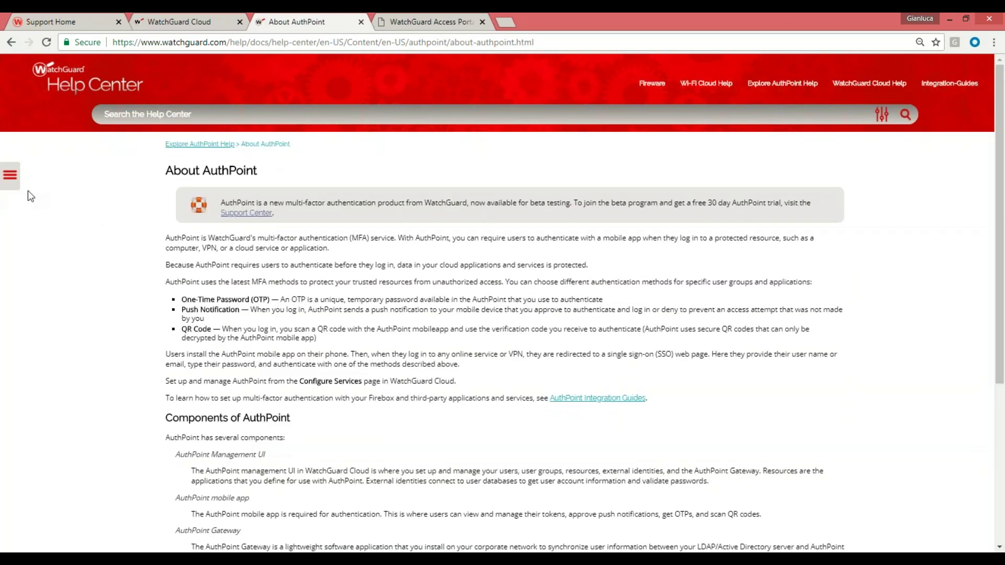
{"action": "left_click", "coordinate": [19, 181]}
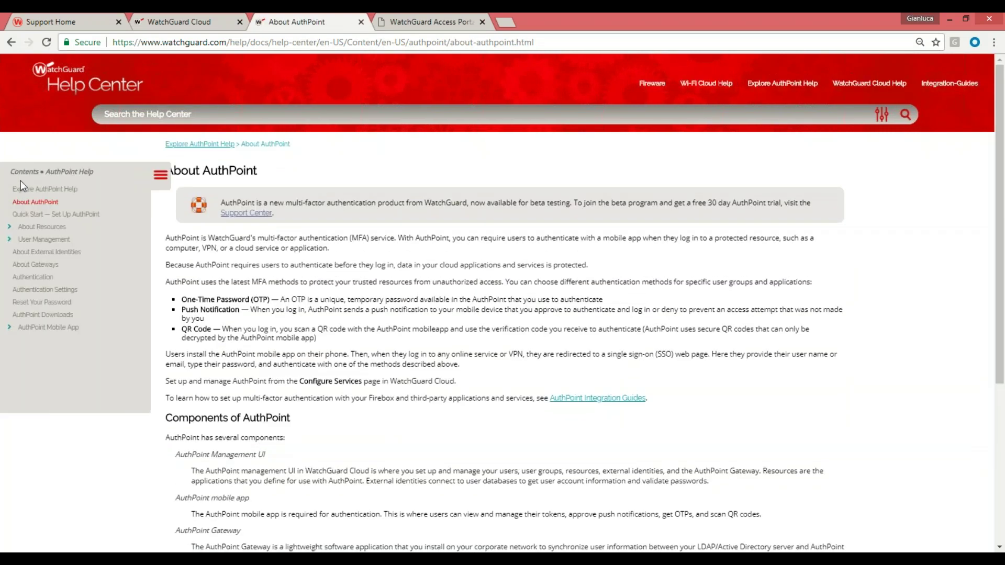
{"action": "left_click", "coordinate": [10, 227]}
{"action": "left_click", "coordinate": [53, 276]}
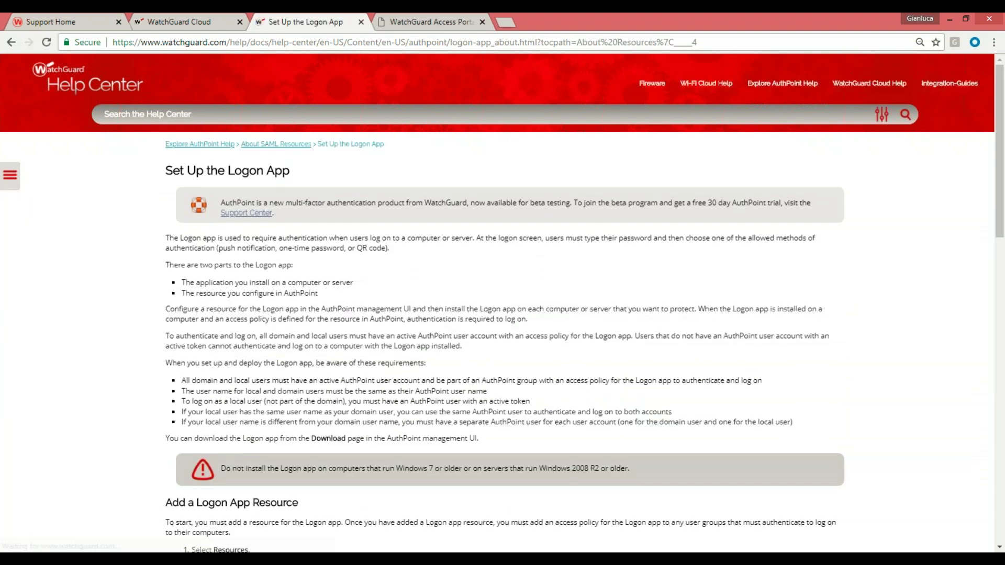
Highlight the page's user name requirements for AuthPoint users
{"action": "scroll", "coordinate": [313, 303], "scroll_direction": "down", "scroll_amount": 3}
{"action": "scroll", "coordinate": [212, 330], "scroll_direction": "up", "scroll_amount": 2}
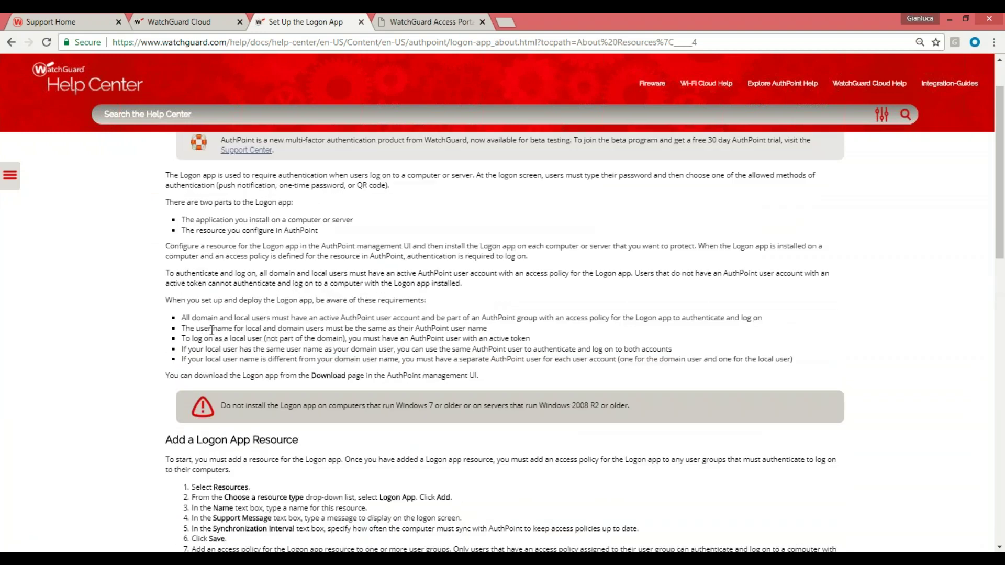
{"action": "left_click_drag", "start_coordinate": [185, 317], "coordinate": [194, 316]}
{"action": "left_click_drag", "start_coordinate": [184, 329], "coordinate": [505, 337]}
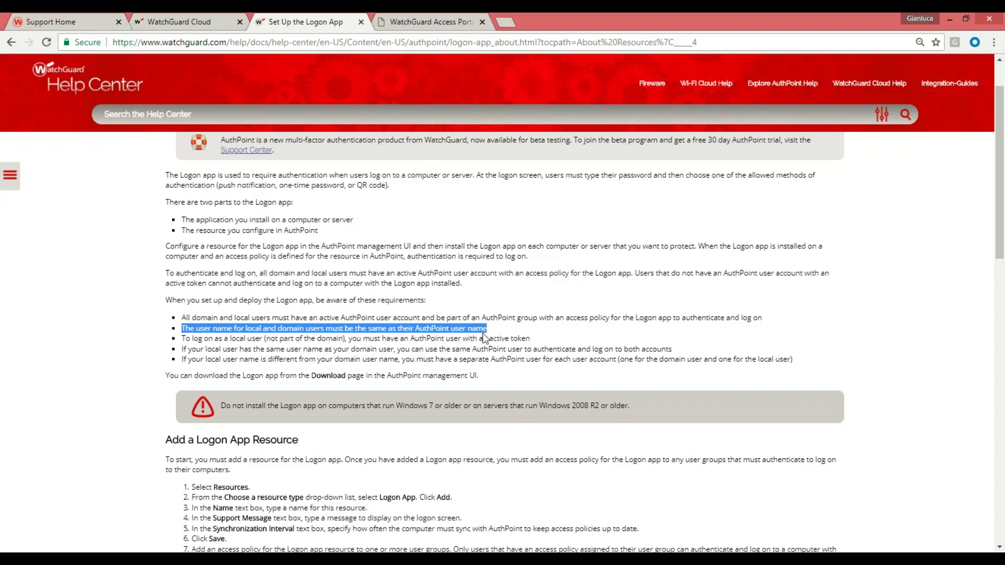
Go back to the AuthPoint Resources list, showing the existing IdP Portal resource, and select Logon App as the type
{"action": "left_click", "coordinate": [420, 17]}
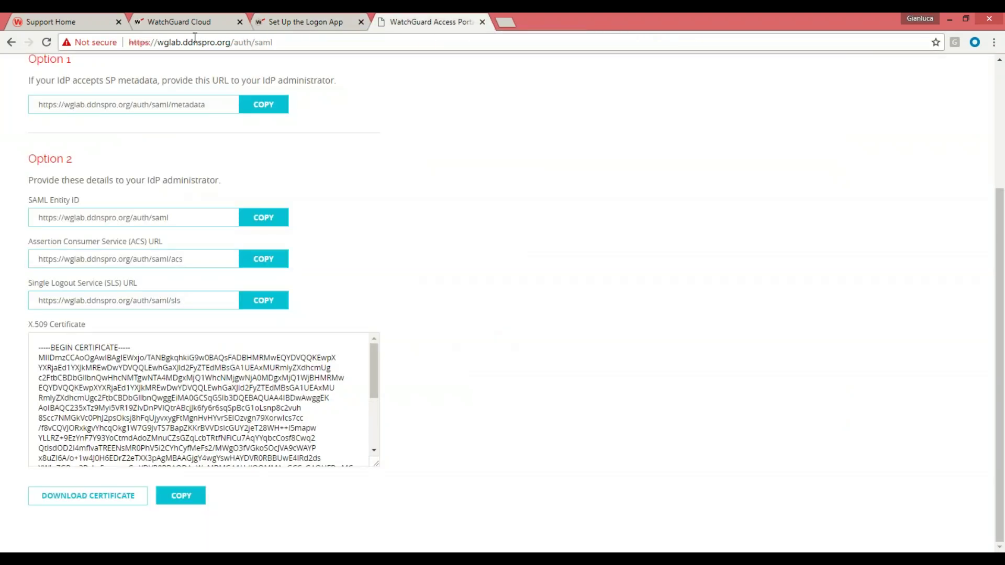
{"action": "left_click", "coordinate": [174, 23]}
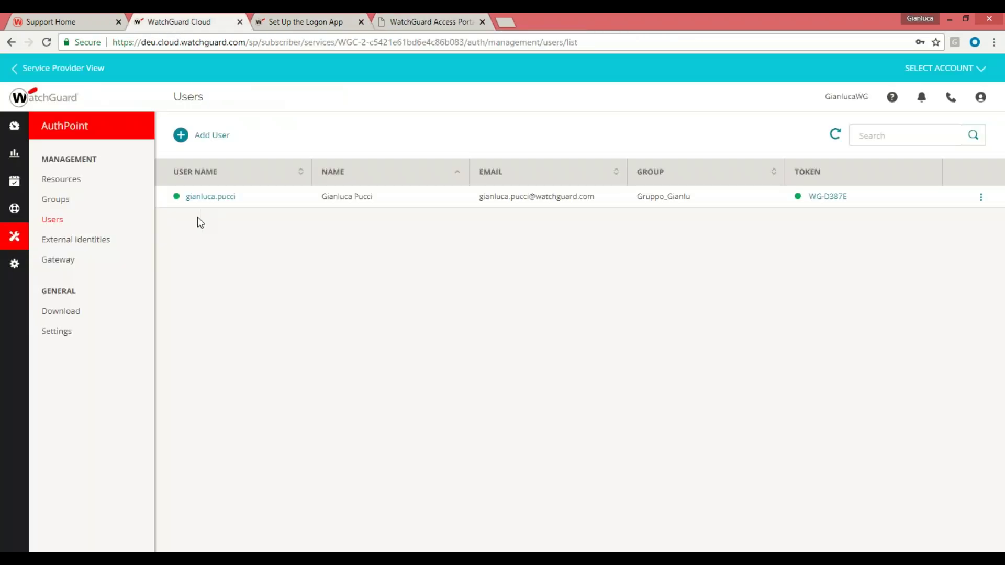
{"action": "left_click", "coordinate": [58, 180]}
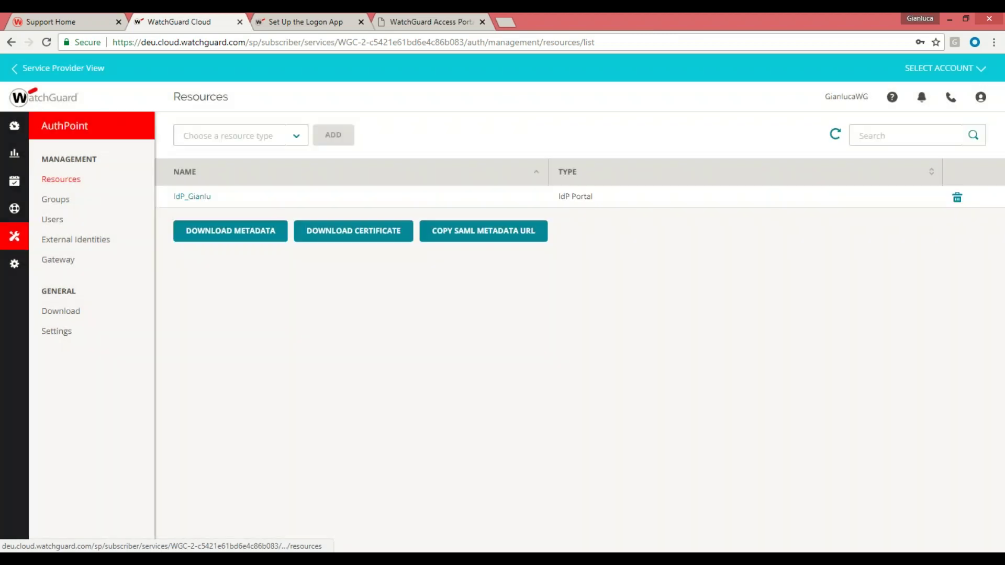
{"action": "left_click", "coordinate": [291, 138]}
{"action": "left_click", "coordinate": [251, 179]}
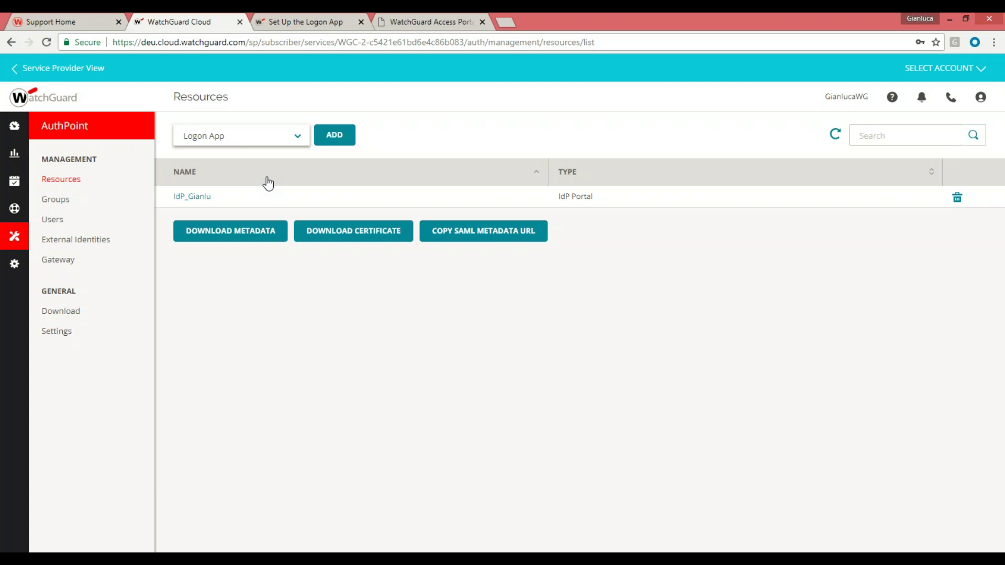
Preview a blank RADIUS Client resource form
{"action": "left_click", "coordinate": [299, 142]}
{"action": "left_click", "coordinate": [249, 207]}
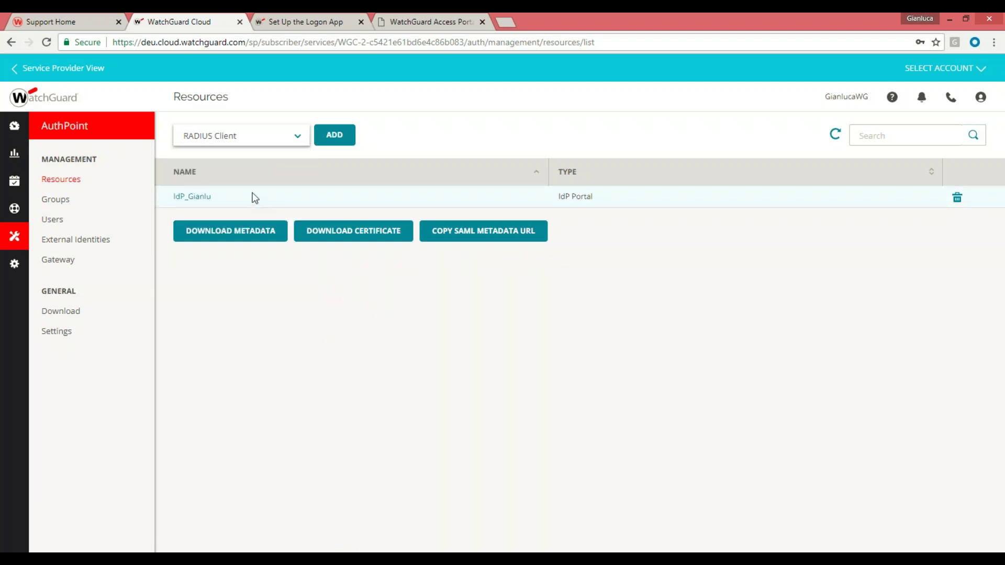
{"action": "left_click", "coordinate": [338, 140]}
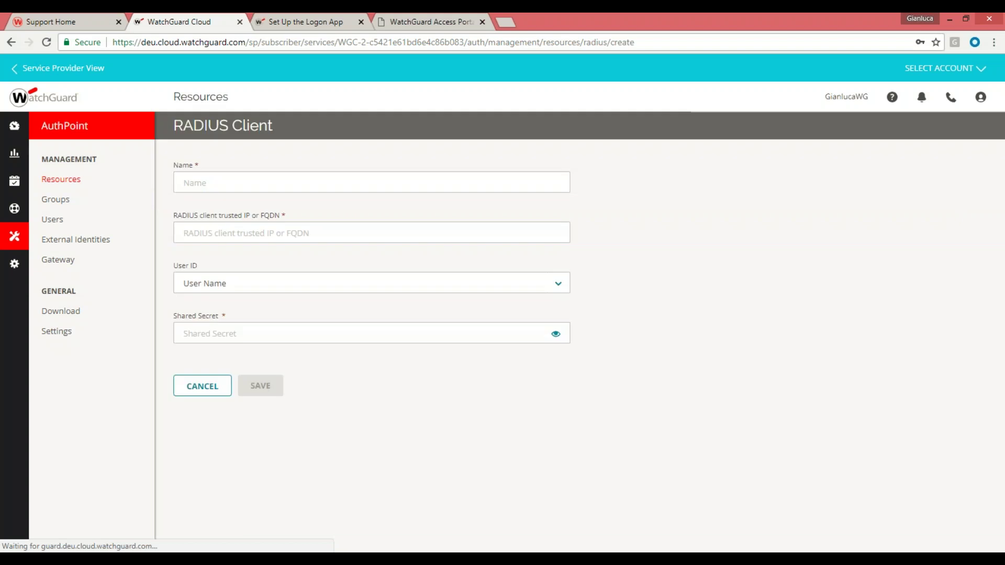
Return to Resources and preview a blank Logon App resource form
{"action": "left_click", "coordinate": [61, 180]}
{"action": "left_click", "coordinate": [295, 137]}
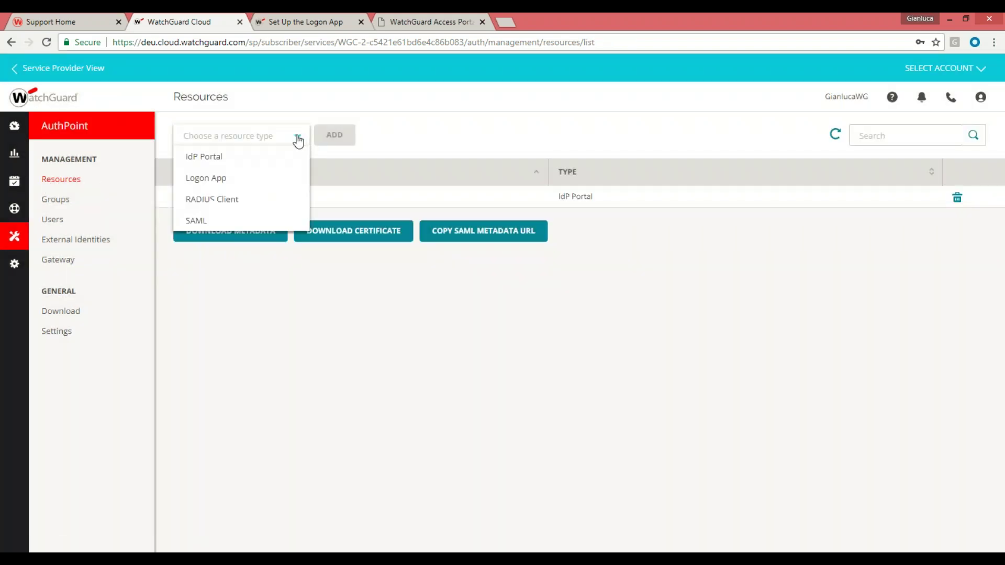
{"action": "left_click", "coordinate": [244, 179]}
{"action": "left_click", "coordinate": [327, 139]}
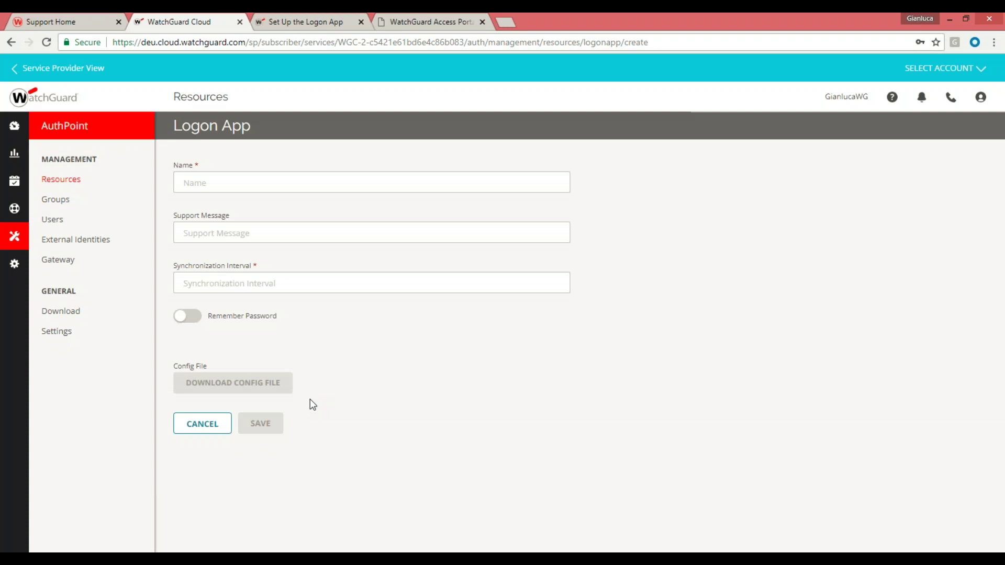
Return to Resources and open the new RADIUS Client form once more
{"action": "left_click", "coordinate": [53, 182]}
{"action": "left_click", "coordinate": [290, 140]}
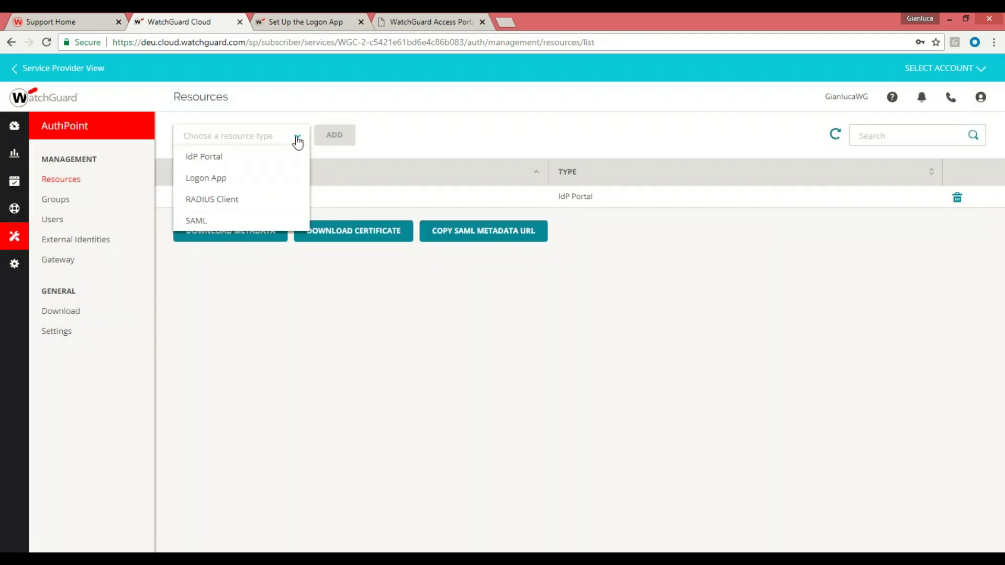
{"action": "left_click", "coordinate": [230, 200]}
{"action": "left_click", "coordinate": [332, 135]}
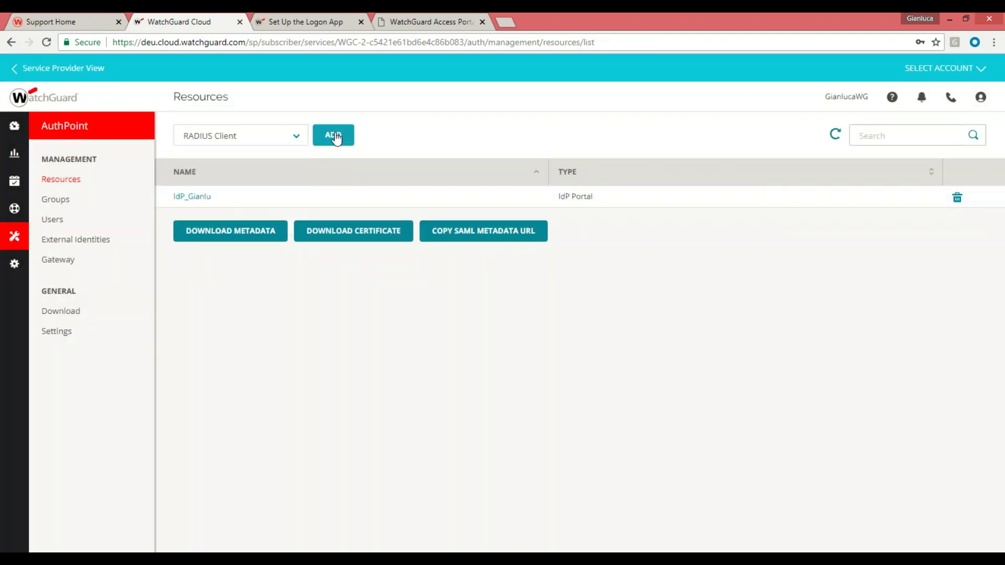
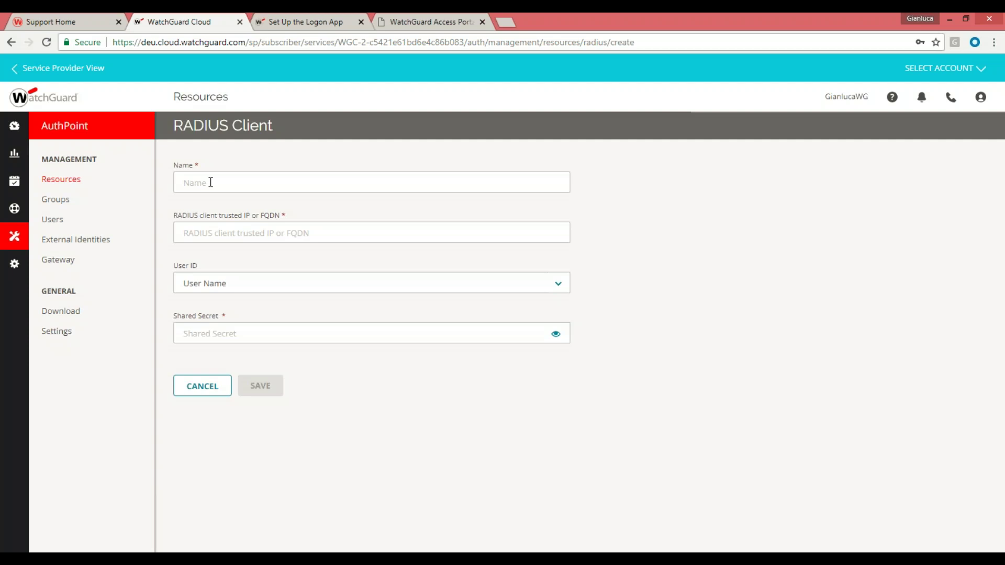
Name the RADIUS client radiusGianlu, set trusted IP 10.0.1.1, and enter a shared secret
{"action": "left_click", "coordinate": [210, 182]}
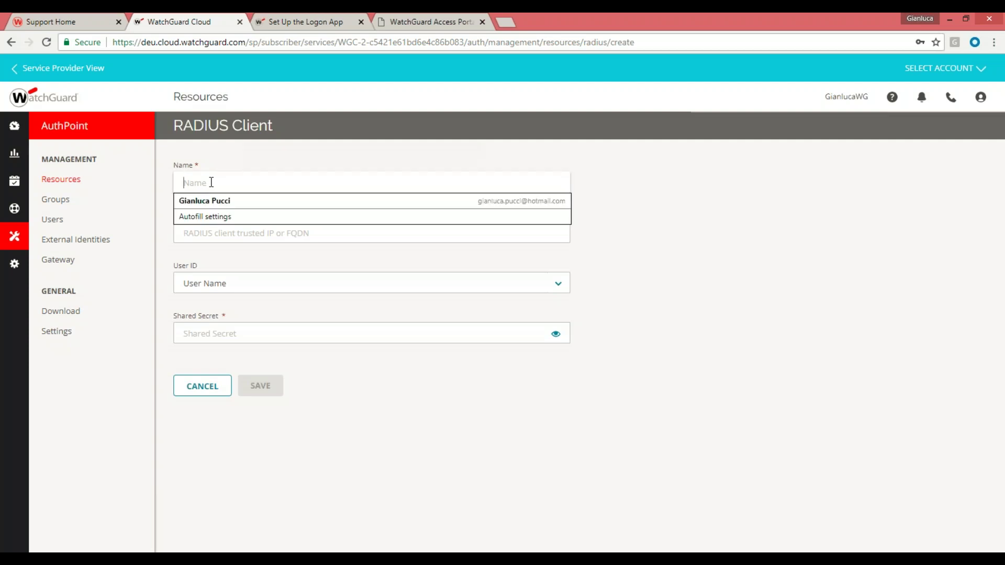
{"action": "type", "text": "radiu"}
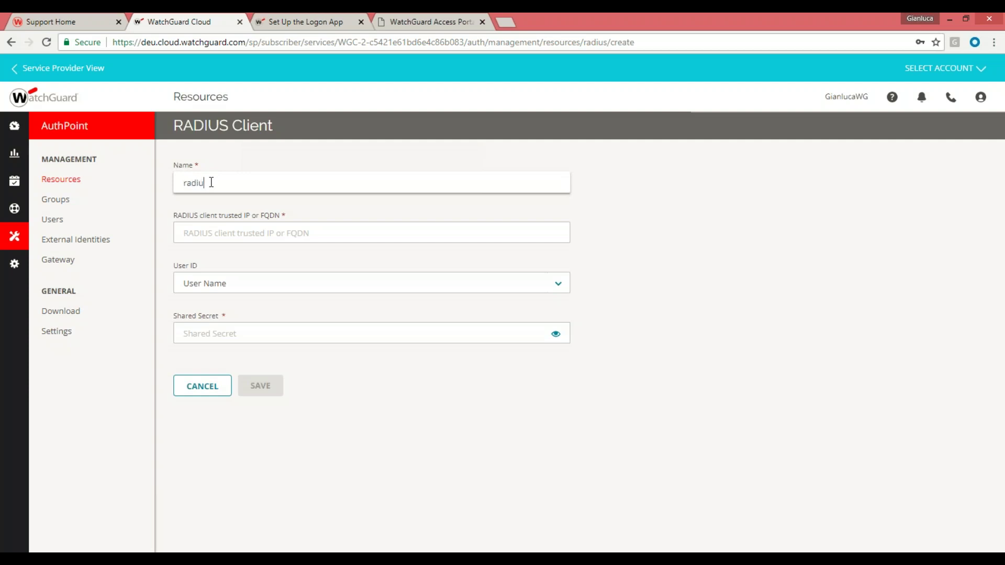
{"action": "type", "text": "sGianlu"}
{"action": "left_click", "coordinate": [219, 232]}
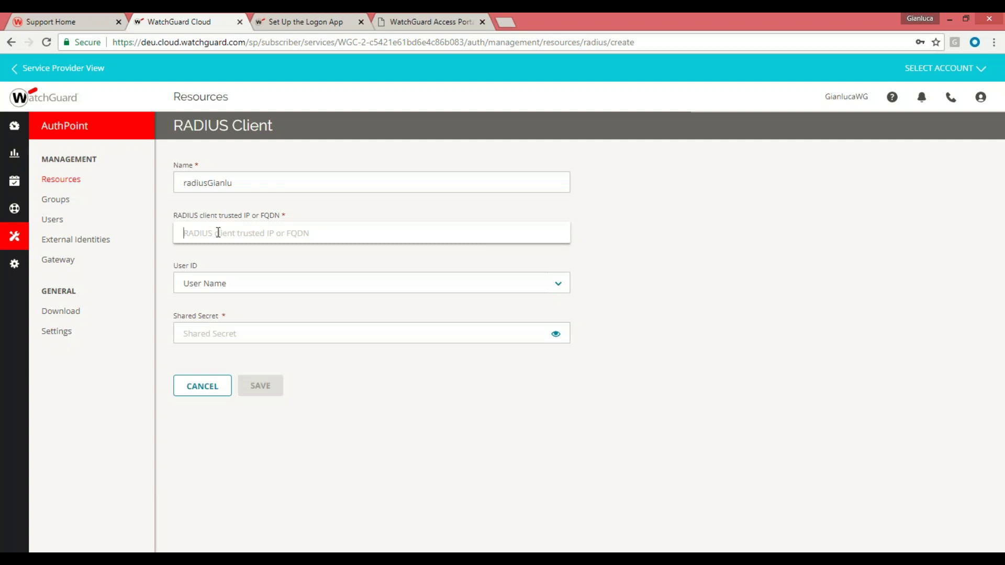
{"action": "type", "text": "10.0.1.1"}
{"action": "left_click", "coordinate": [187, 333]}
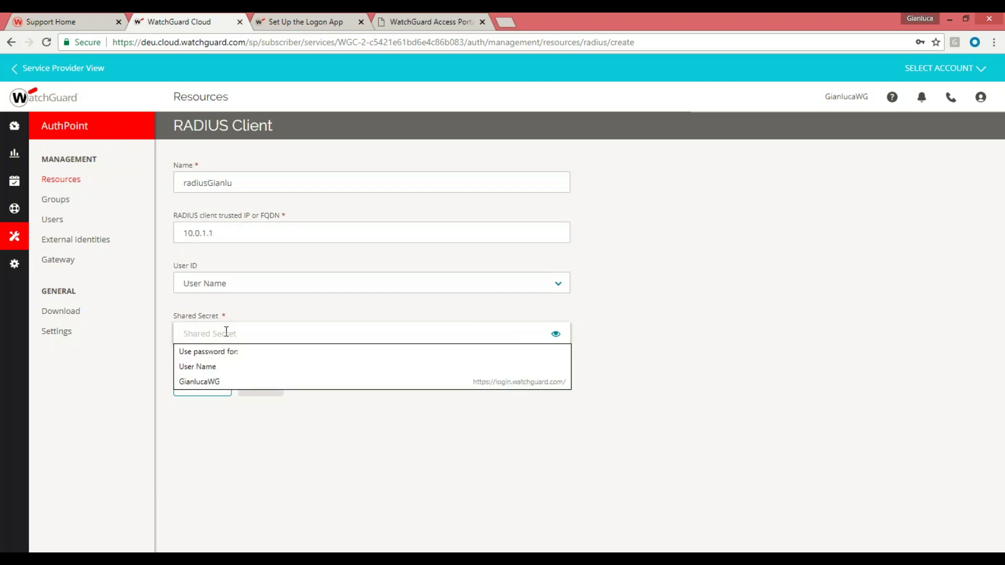
{"action": "type", "text": "abcdefghi"}
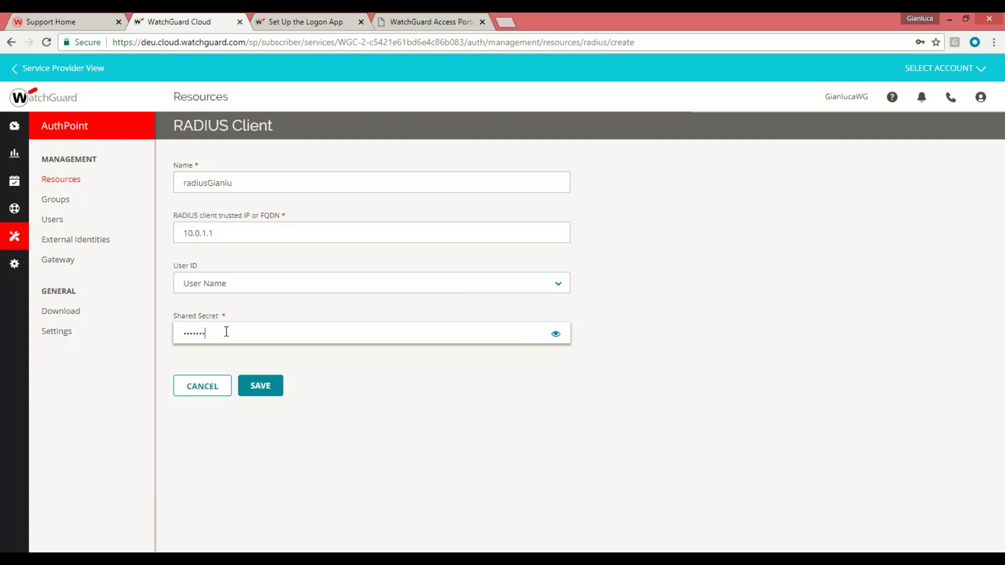
Save the radiusGianlu RADIUS client and open the resource type dropdown
{"action": "left_click", "coordinate": [260, 384]}
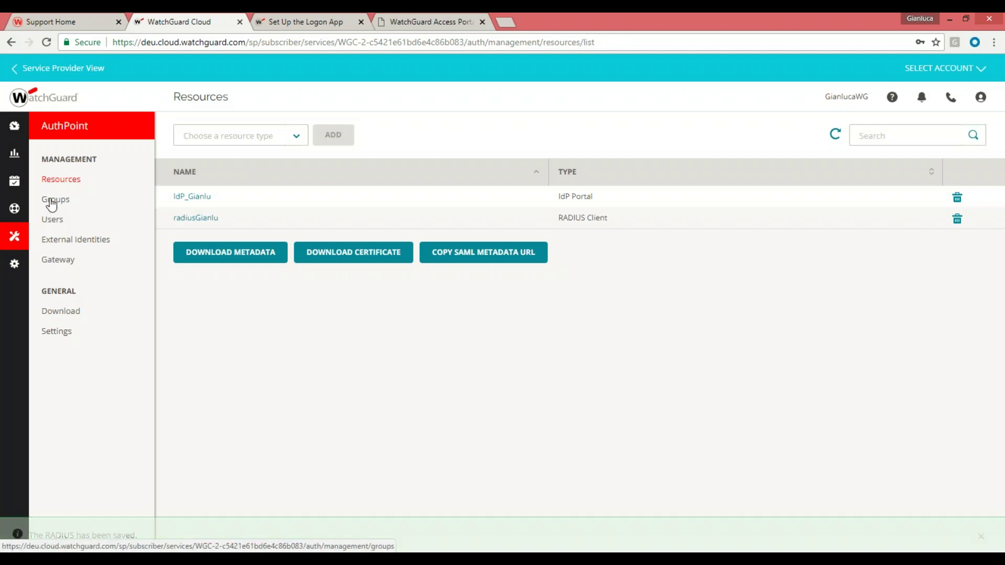
{"action": "left_click", "coordinate": [302, 142]}
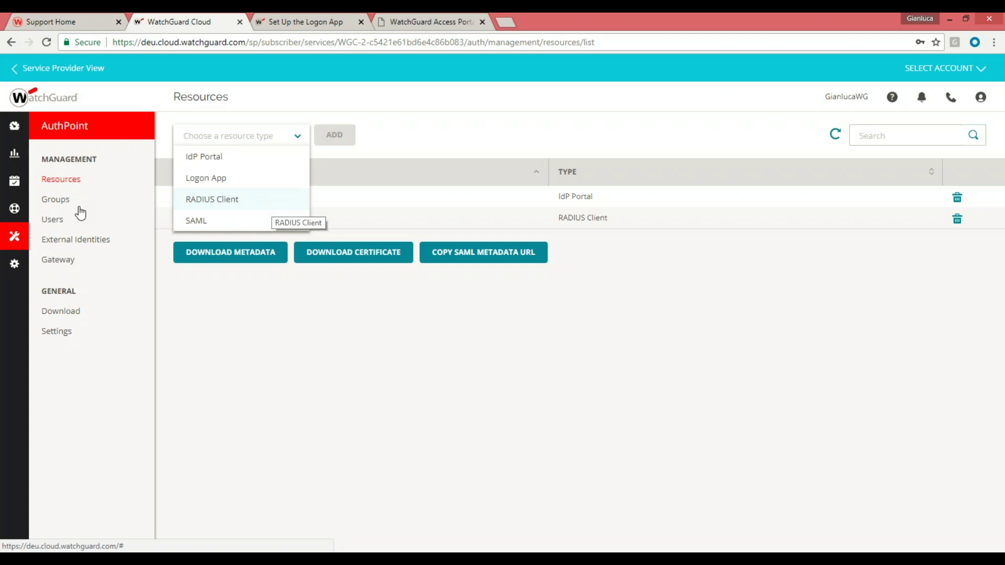
Open Gruppo_Gianlu from the Groups list for editing
{"action": "left_click", "coordinate": [56, 202]}
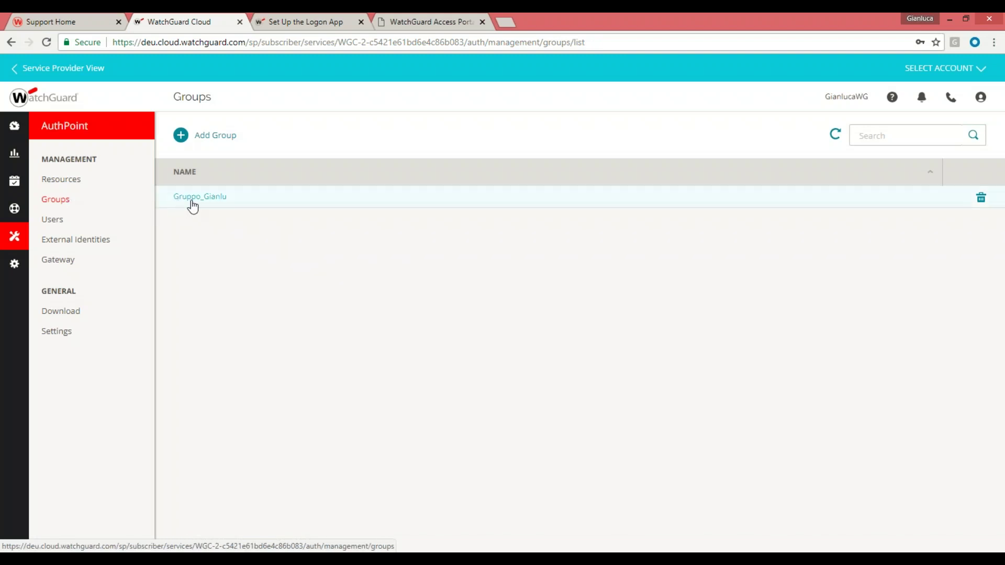
{"action": "left_click", "coordinate": [198, 201]}
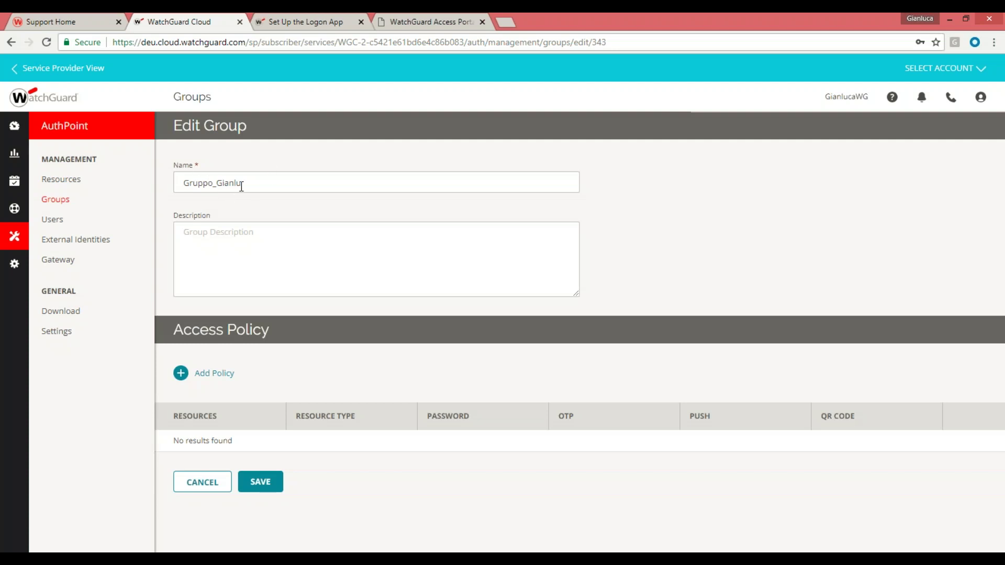
Add a radiusGianlu RADIUS Client policy to Gruppo_Gianlu requiring password and Push authentication
{"action": "left_click", "coordinate": [180, 373]}
{"action": "left_click", "coordinate": [418, 259]}
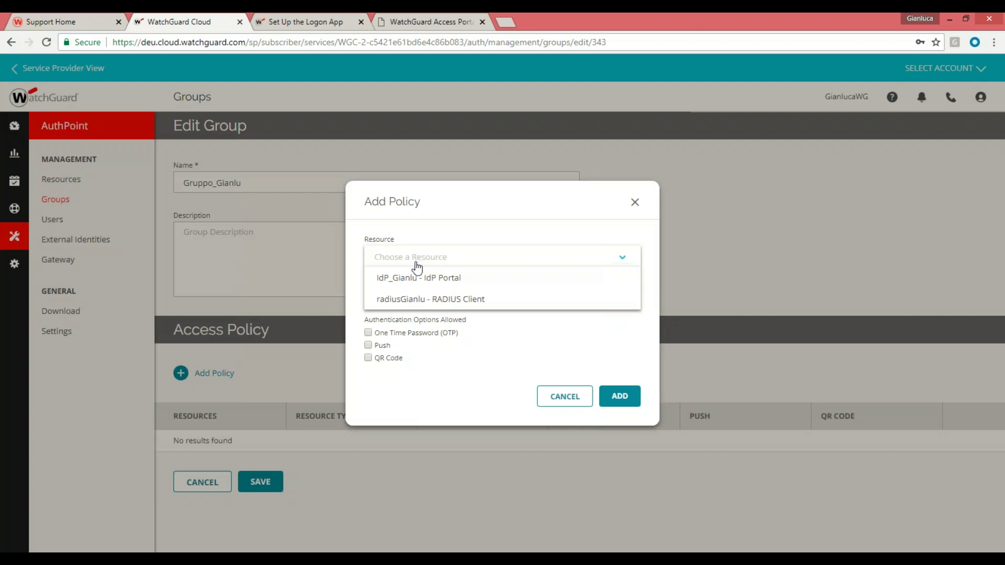
{"action": "left_click", "coordinate": [400, 302]}
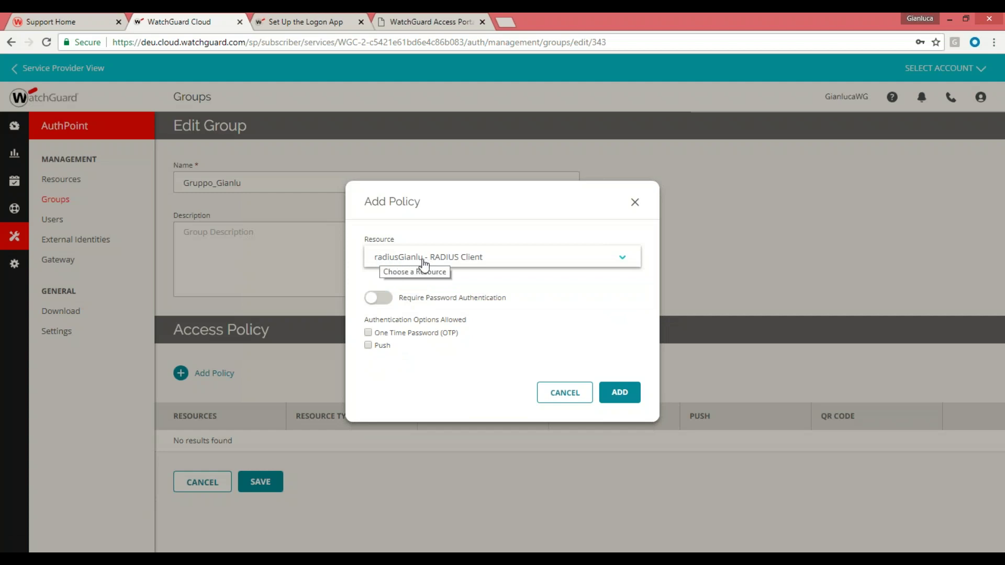
{"action": "left_click", "coordinate": [386, 300]}
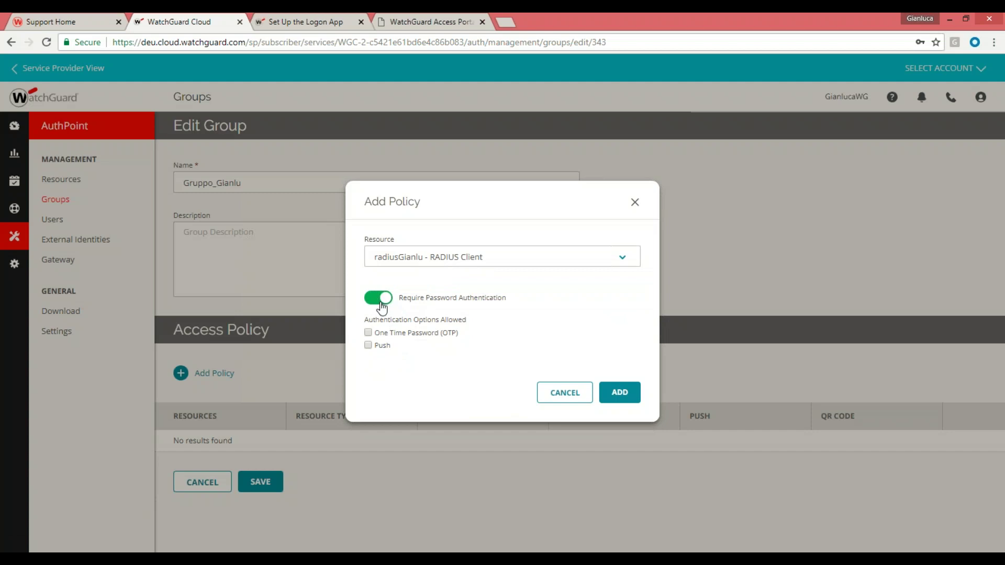
{"action": "left_click", "coordinate": [377, 302]}
{"action": "left_click", "coordinate": [385, 302]}
{"action": "left_click", "coordinate": [368, 345]}
{"action": "left_click", "coordinate": [368, 345]}
{"action": "left_click", "coordinate": [621, 398]}
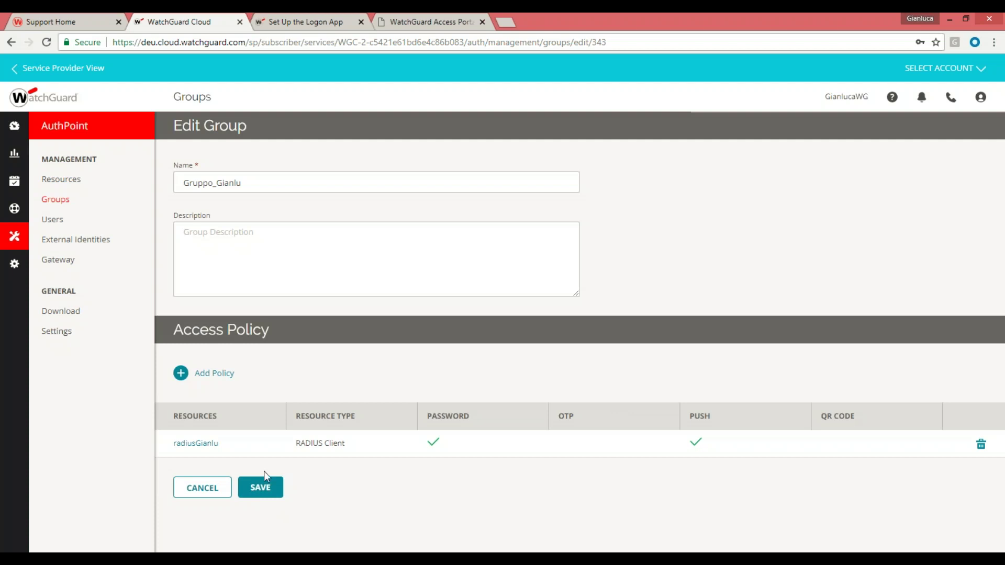
Save Gruppo_Gianlu with its new policy and go to the Users list
{"action": "left_click", "coordinate": [261, 493]}
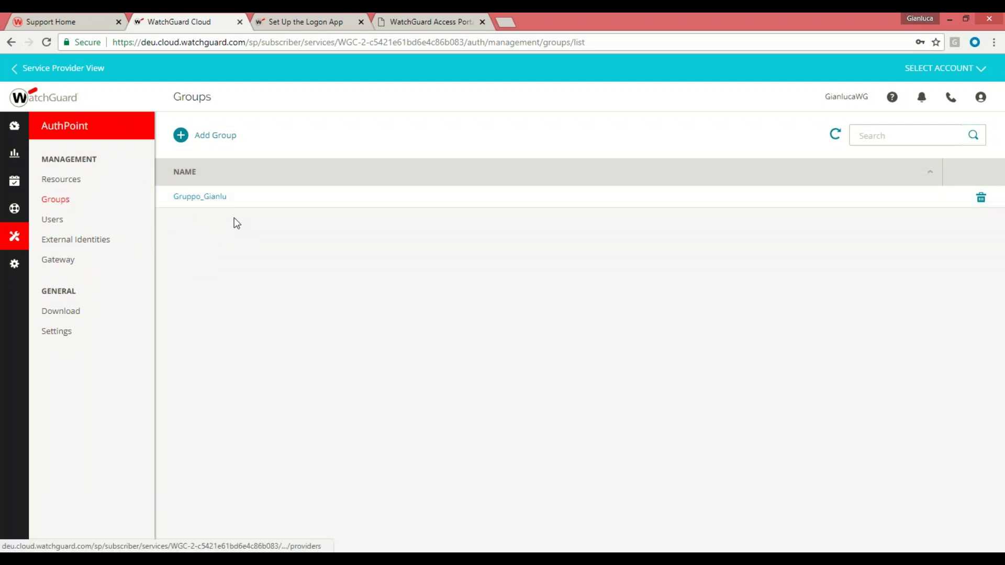
{"action": "left_click", "coordinate": [51, 220]}
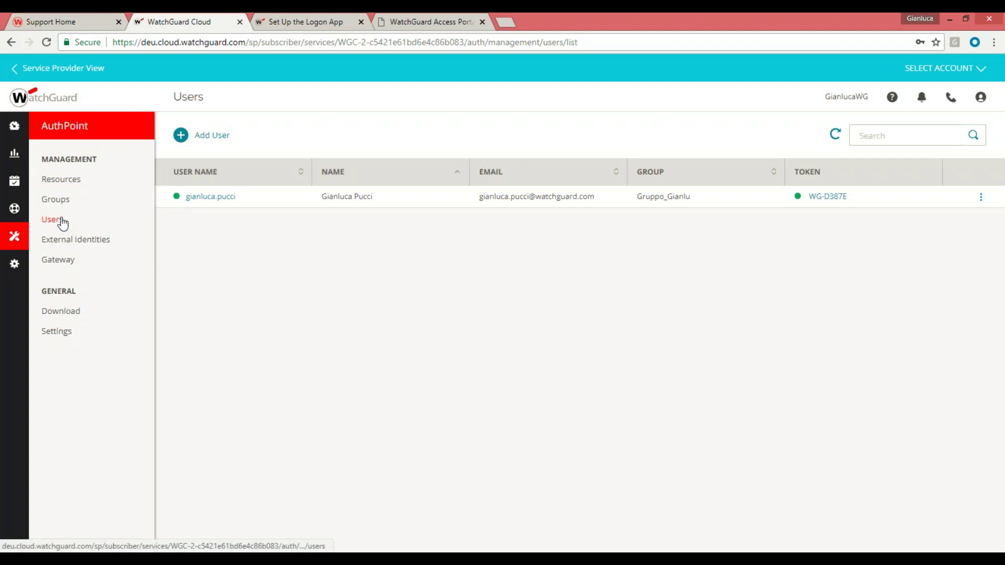
Open the New User form from the Users page
{"action": "left_click", "coordinate": [181, 135]}
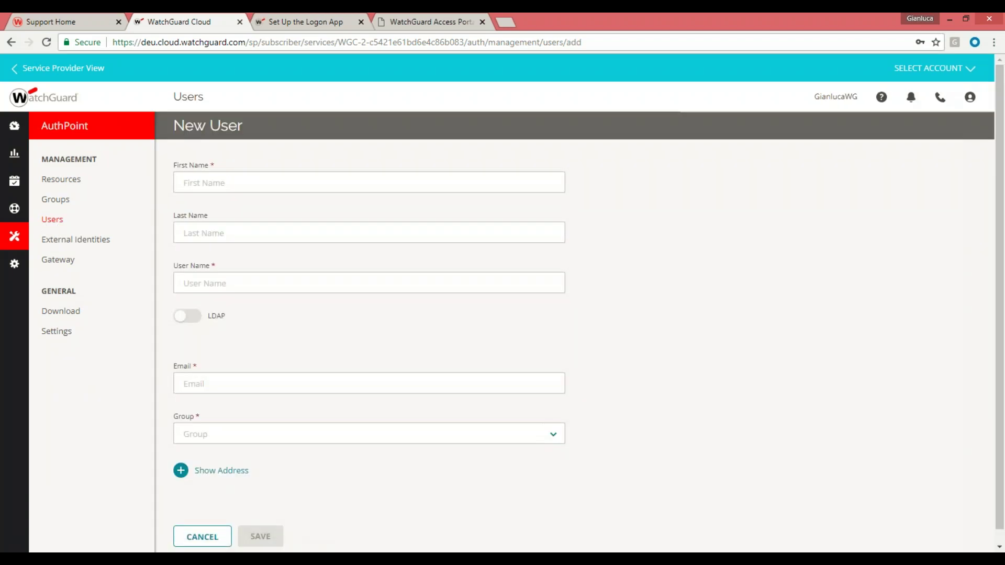
Leave the name, user name and email fields empty and set the user's group to Gruppo_Gianlu
{"action": "left_click", "coordinate": [196, 181]}
{"action": "left_click", "coordinate": [188, 239]}
{"action": "left_click", "coordinate": [169, 215]}
{"action": "left_click", "coordinate": [192, 282]}
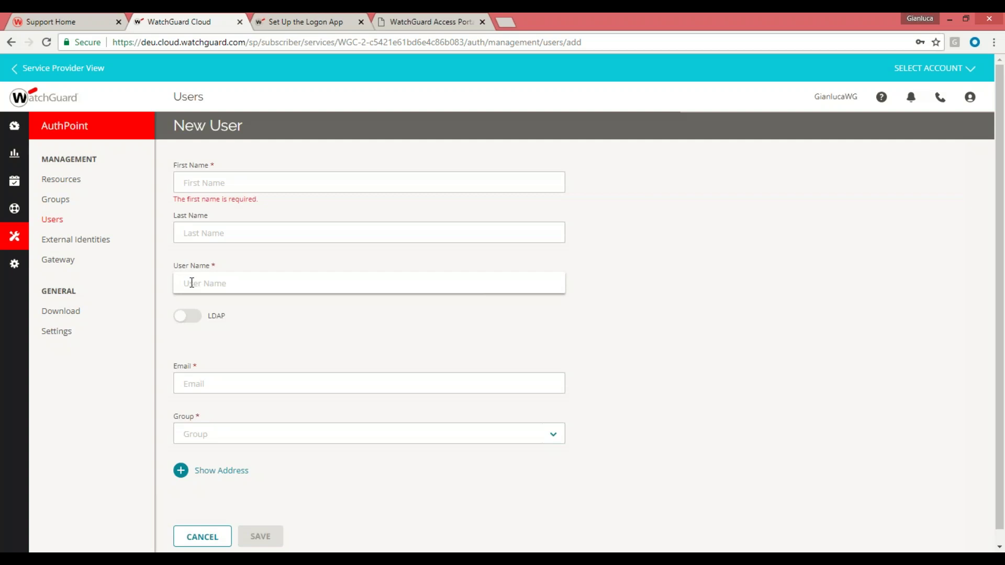
{"action": "left_click", "coordinate": [192, 386]}
{"action": "left_click", "coordinate": [214, 355]}
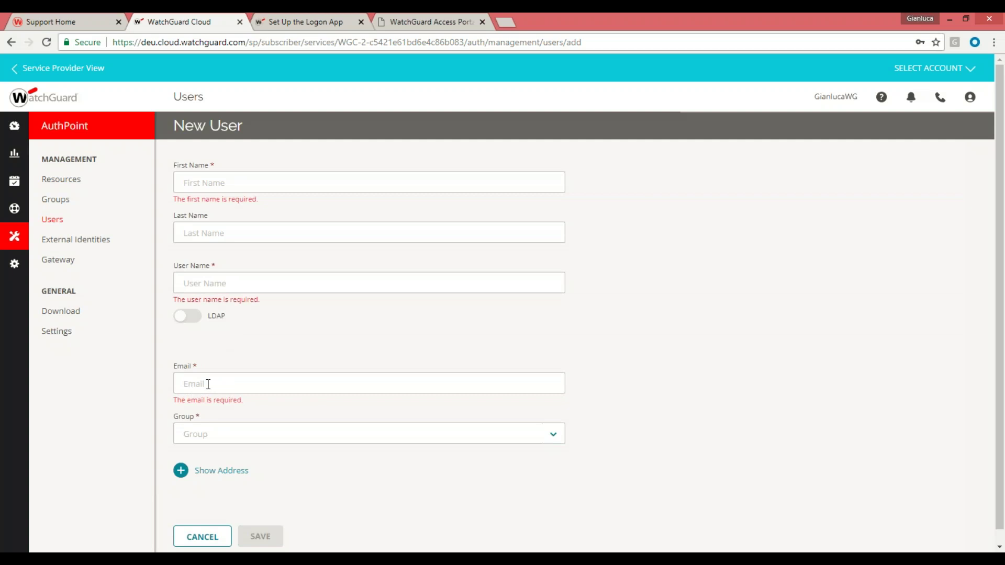
{"action": "left_click", "coordinate": [214, 434]}
{"action": "left_click", "coordinate": [223, 454]}
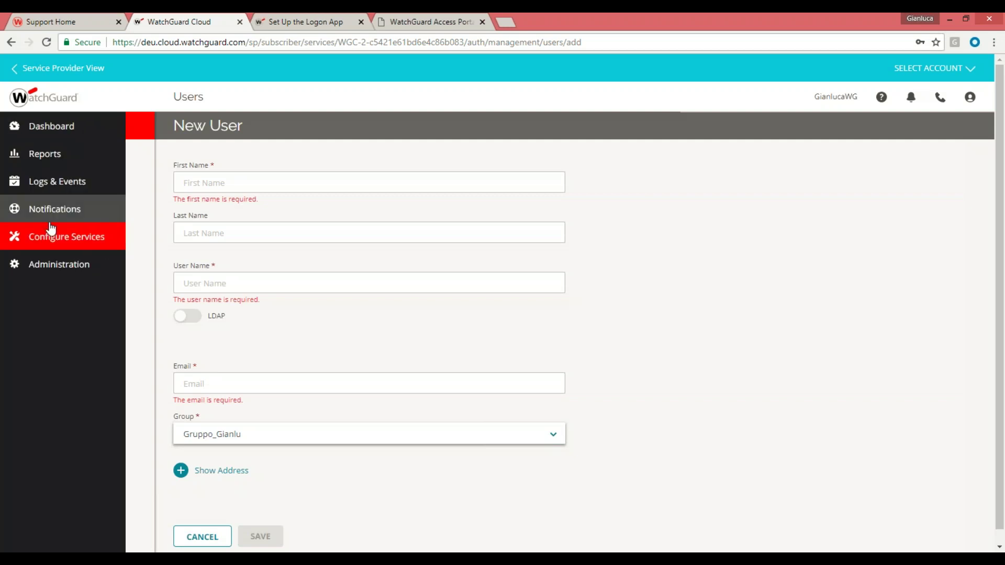
Return to the Users list and check the existing Gruppo_Gianlu user's actions menu
{"action": "left_click", "coordinate": [52, 219]}
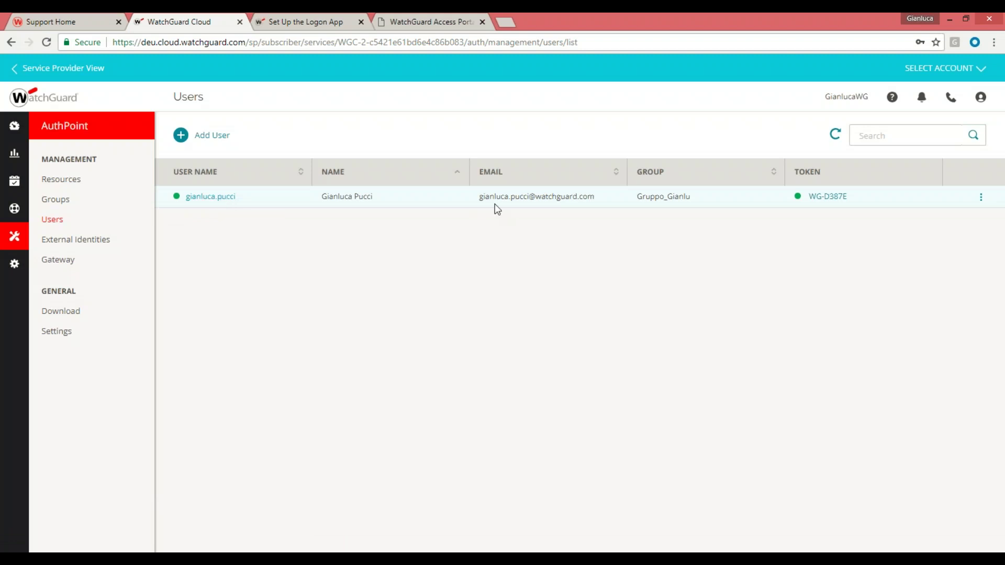
{"action": "mouse_move", "coordinate": [826, 205]}
{"action": "mouse_move", "coordinate": [1003, 37]}
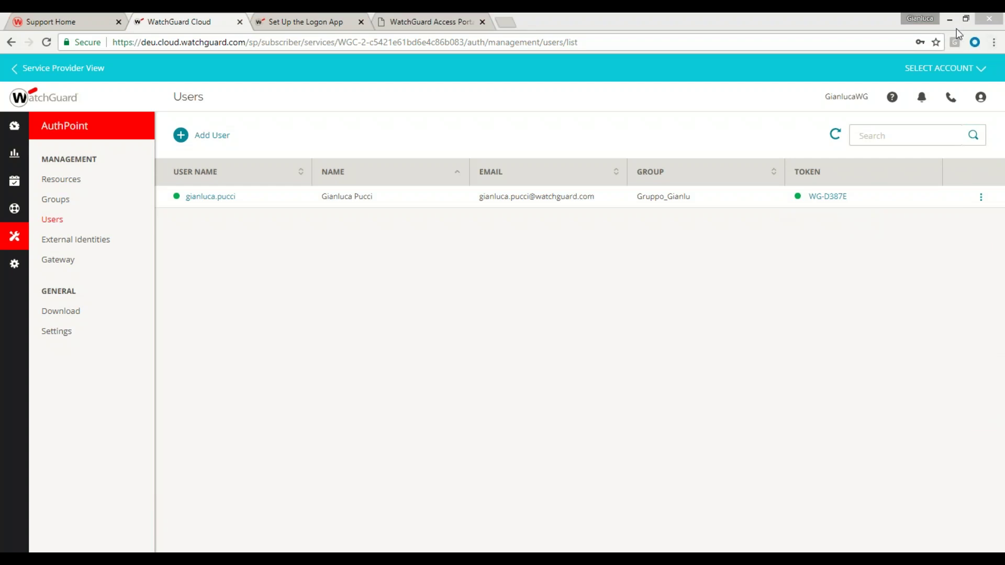
{"action": "left_click", "coordinate": [982, 198]}
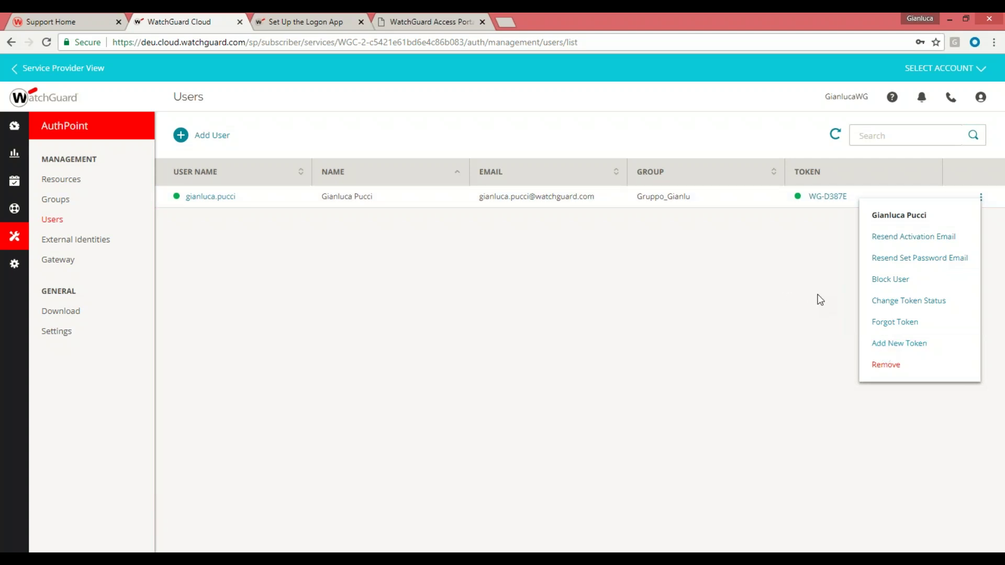
{"action": "left_click", "coordinate": [956, 449]}
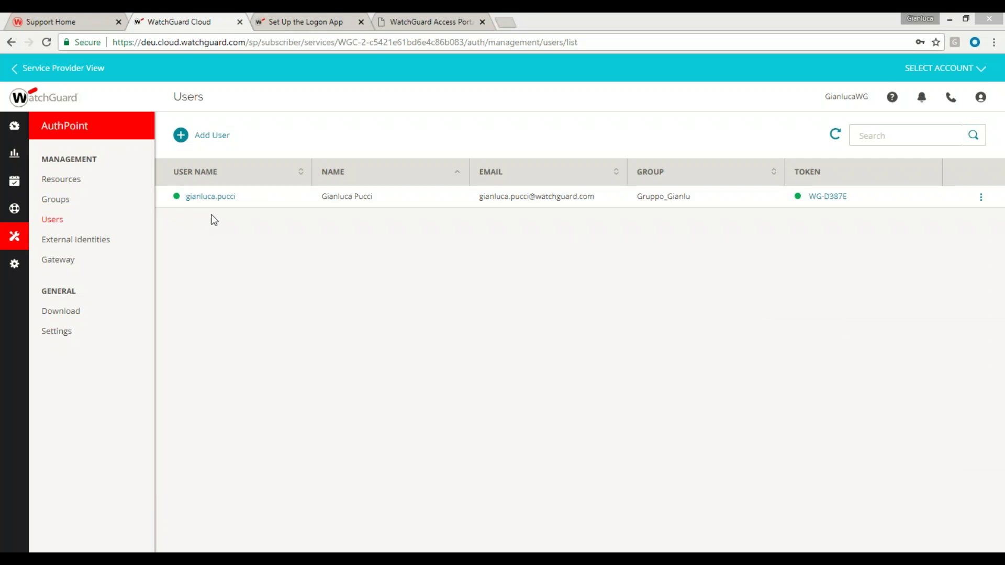
Start a new user form and dismiss the First Name autofill suggestions
{"action": "left_click", "coordinate": [181, 136]}
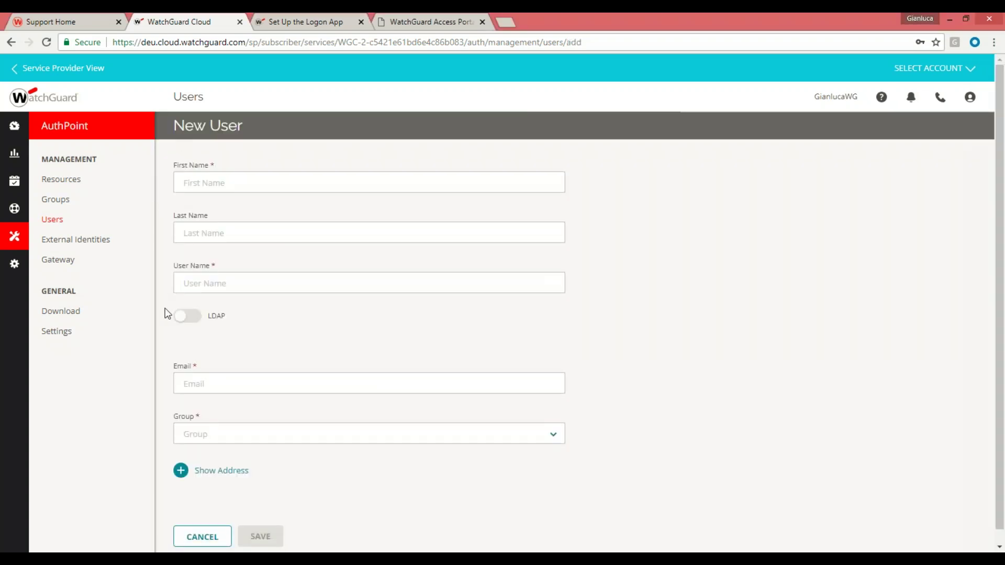
{"action": "left_click", "coordinate": [195, 178]}
{"action": "left_click", "coordinate": [190, 316]}
Under Gateway > External Identities, add a new LDAP external identity
{"action": "left_click", "coordinate": [52, 263]}
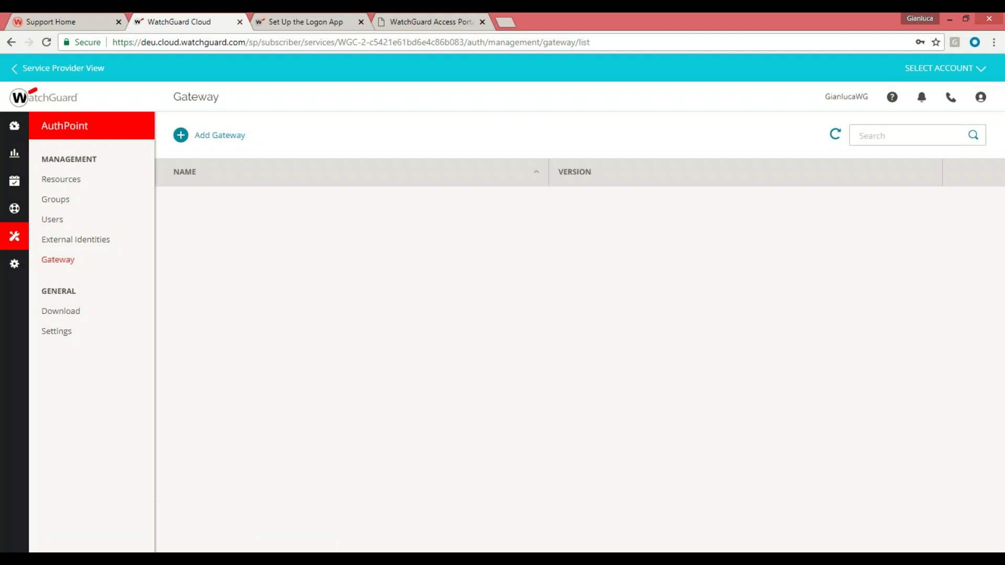
{"action": "left_click", "coordinate": [81, 244]}
{"action": "left_click", "coordinate": [330, 139]}
{"action": "left_click", "coordinate": [303, 156]}
{"action": "left_click", "coordinate": [373, 136]}
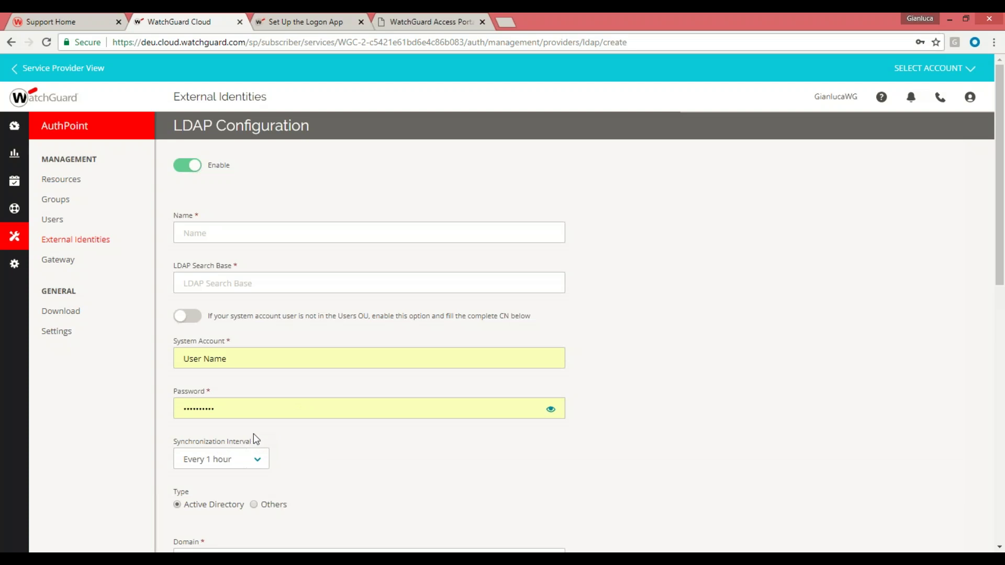
Close the LDAP form and go back to the Users page, which lists the one Gruppo_Gianlu user
{"action": "left_click", "coordinate": [50, 220]}
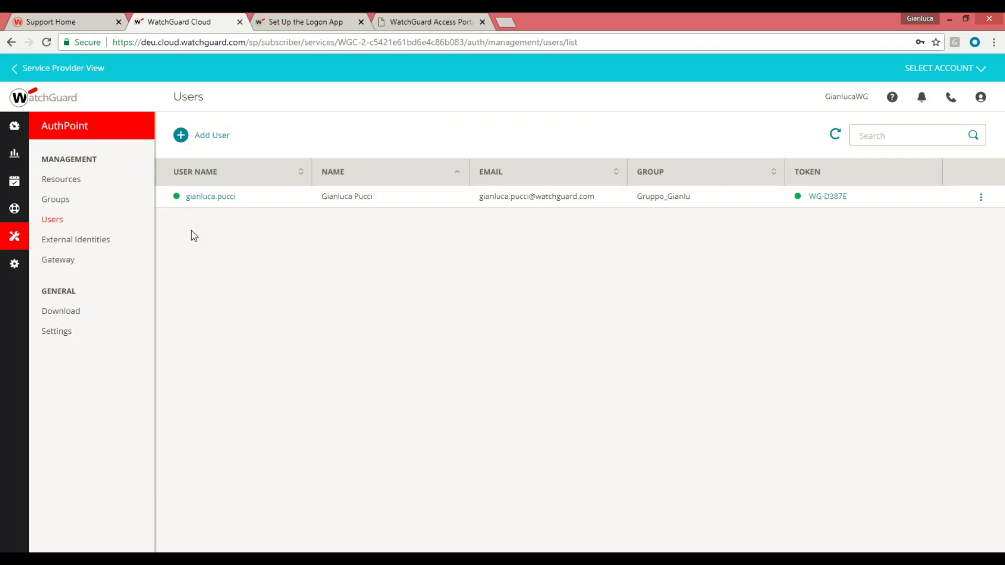
{"action": "left_click", "coordinate": [50, 203]}
{"action": "left_click", "coordinate": [194, 198]}
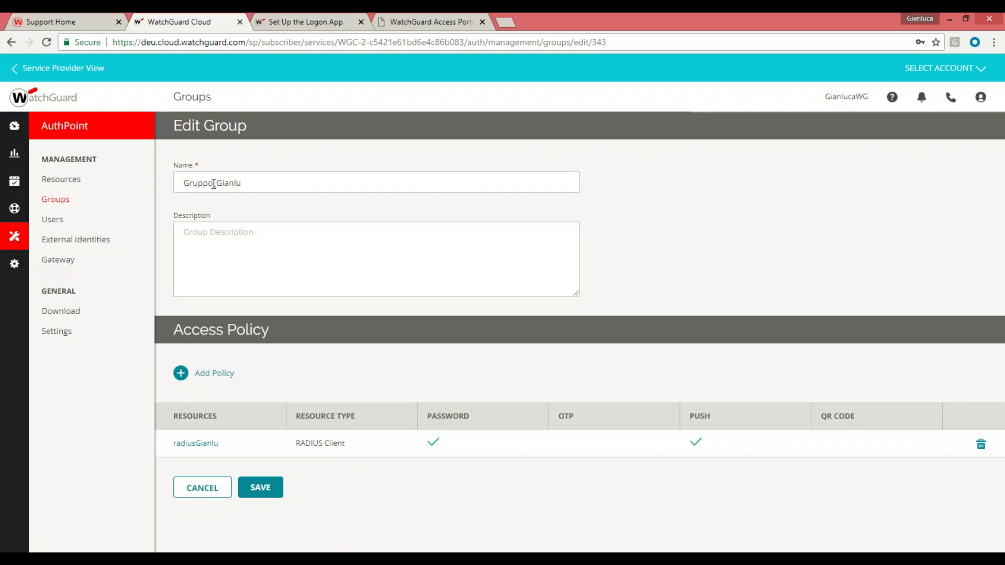
{"action": "left_click", "coordinate": [51, 225]}
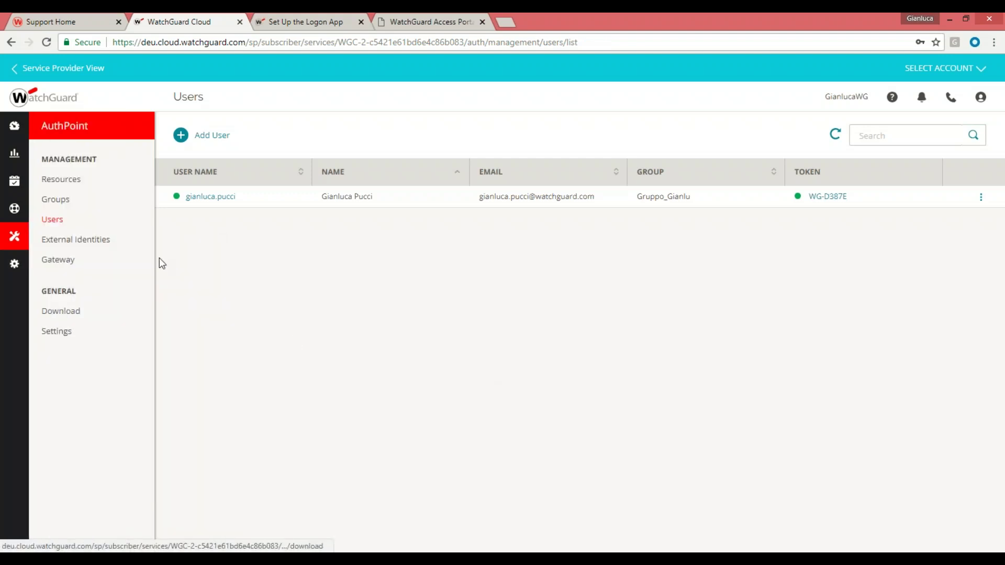
Look at the Add Gateway form, then return to the empty Gateway list without saving
{"action": "left_click", "coordinate": [61, 261]}
{"action": "left_click", "coordinate": [181, 139]}
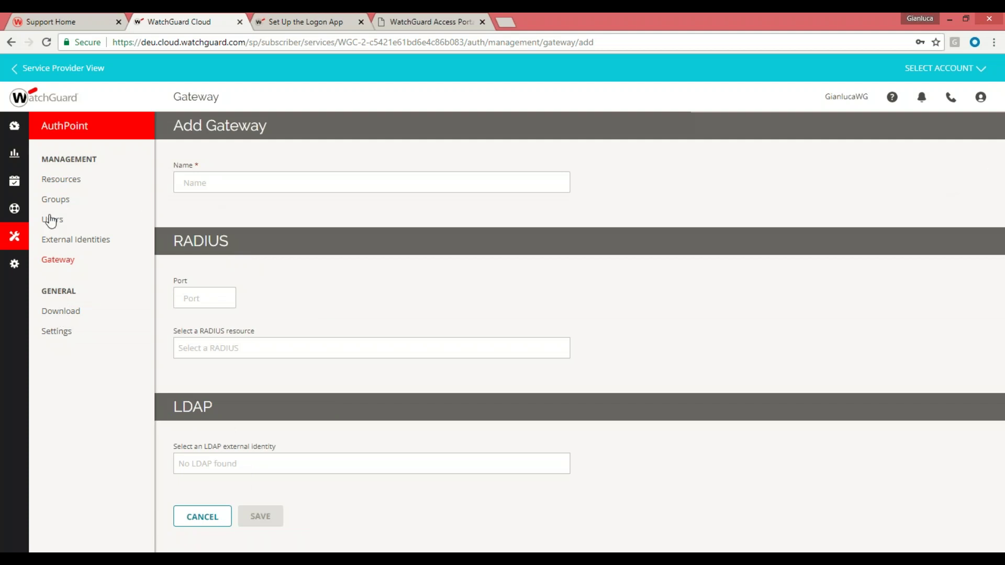
{"action": "left_click", "coordinate": [60, 266]}
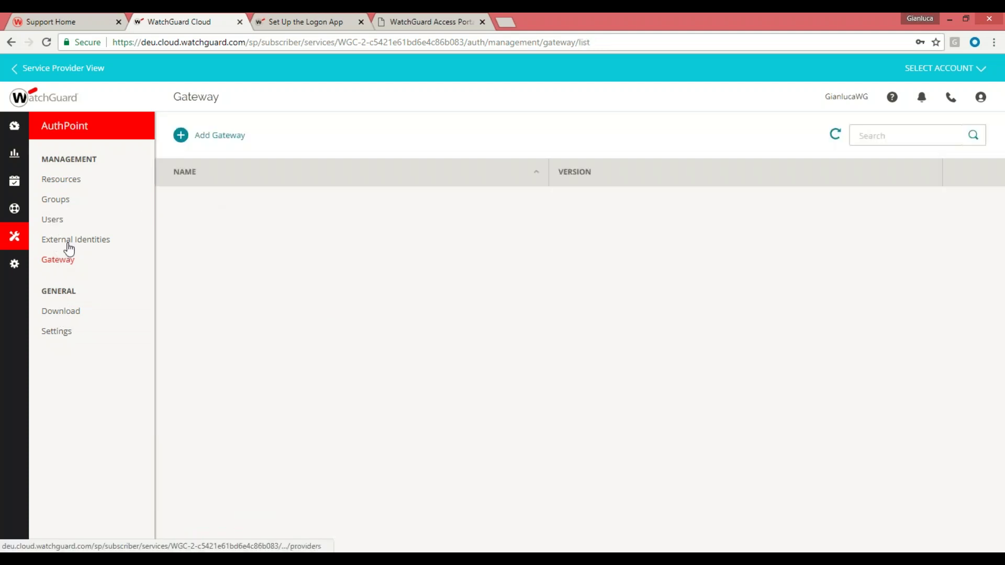
Browse the Download page's Logon App installers for Windows 64-bit and 32-bit
{"action": "left_click", "coordinate": [62, 312]}
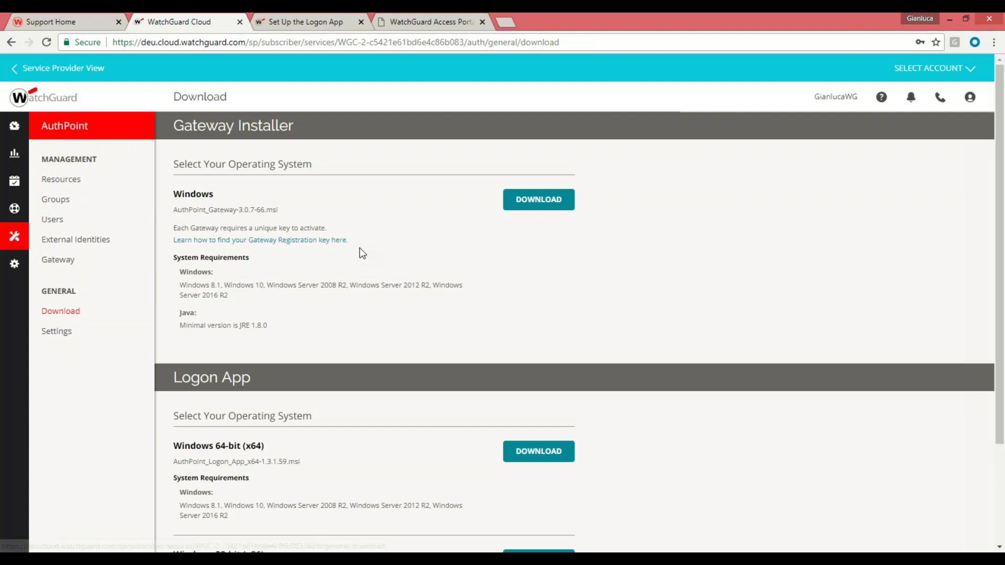
{"action": "scroll", "coordinate": [359, 249], "scroll_direction": "down", "scroll_amount": 1}
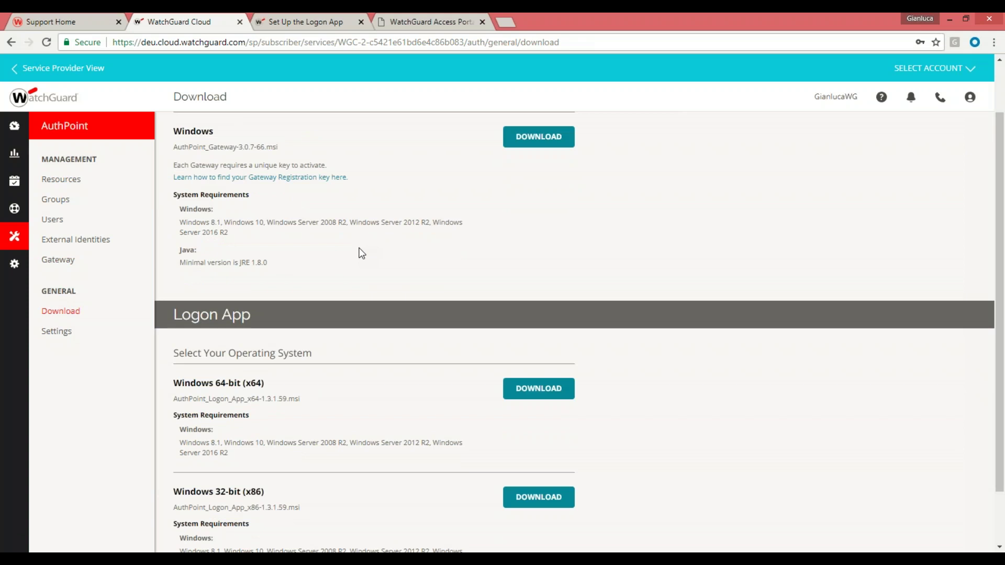
{"action": "scroll", "coordinate": [359, 253], "scroll_direction": "up", "scroll_amount": 1}
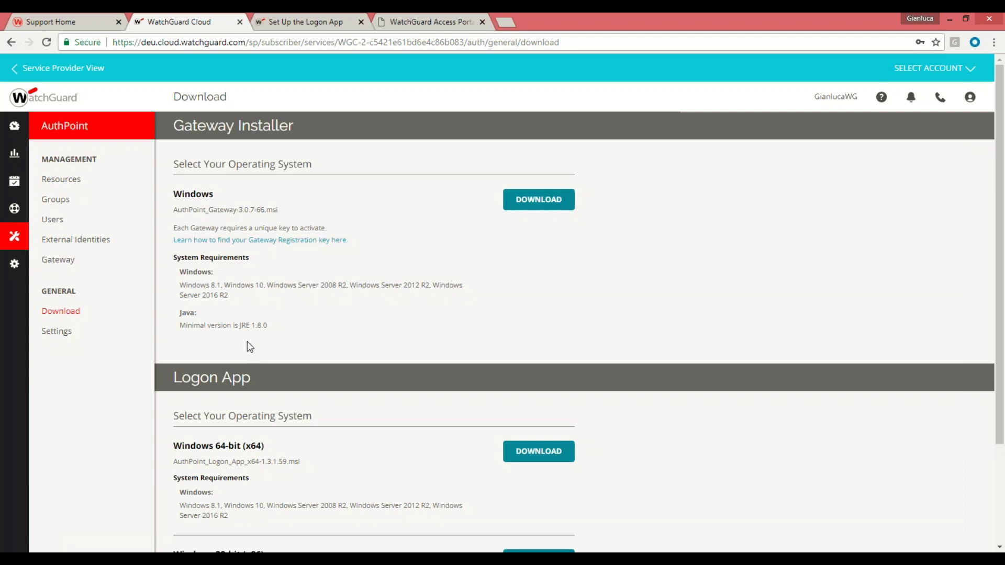
{"action": "mouse_move", "coordinate": [5, 261]}
{"action": "scroll", "coordinate": [225, 299], "scroll_direction": "down", "scroll_amount": 2}
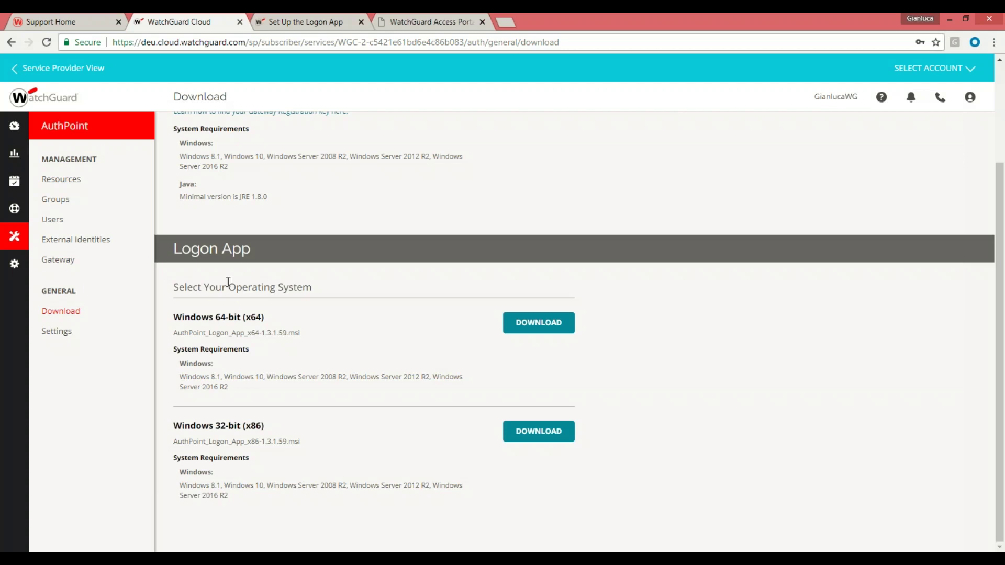
Choose Logon App as the resource type on Resources and start a new, blank resource
{"action": "left_click", "coordinate": [64, 180]}
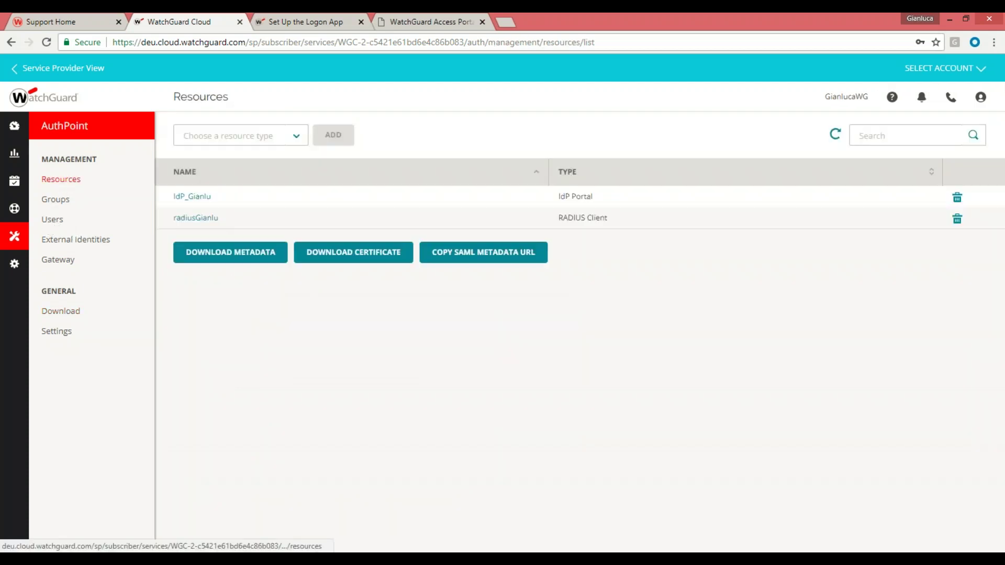
{"action": "left_click", "coordinate": [297, 140]}
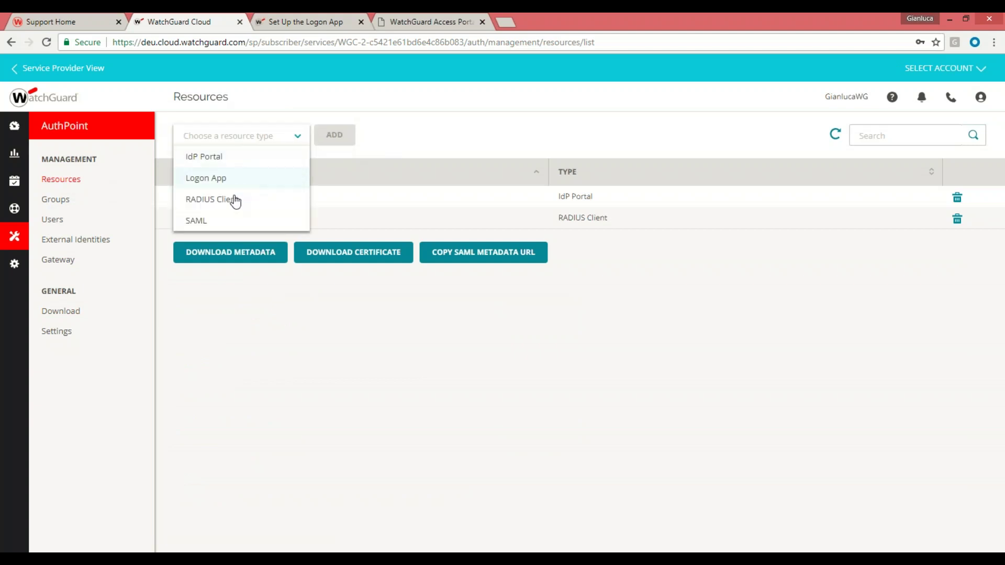
{"action": "left_click", "coordinate": [229, 179]}
{"action": "left_click", "coordinate": [337, 143]}
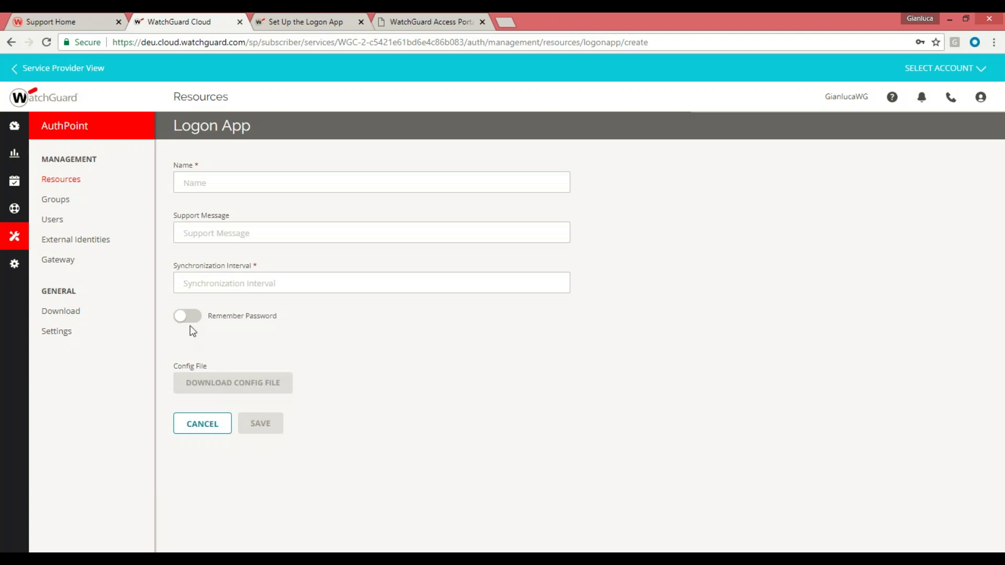
{"action": "mouse_move", "coordinate": [3, 238]}
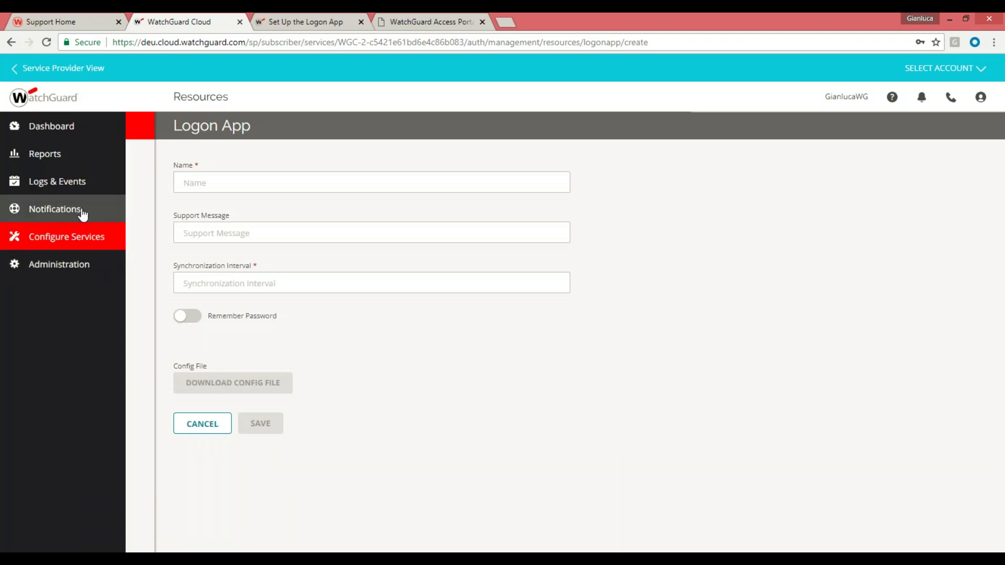
View Settings: 10 login attempts, 3 authentication attempts, 600-second window, 30-second Push timeout
{"action": "left_click", "coordinate": [56, 331]}
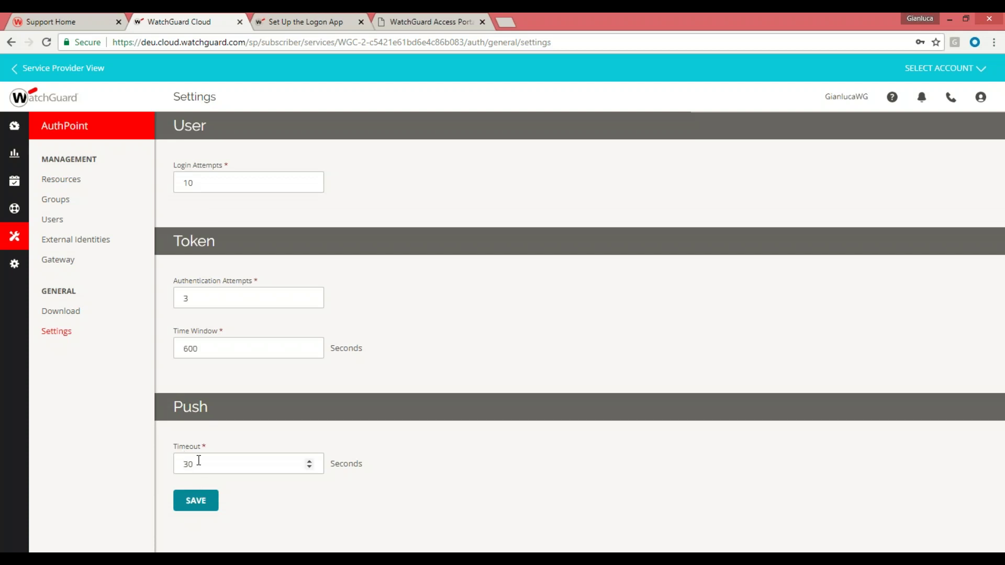
{"action": "mouse_move", "coordinate": [13, 183]}
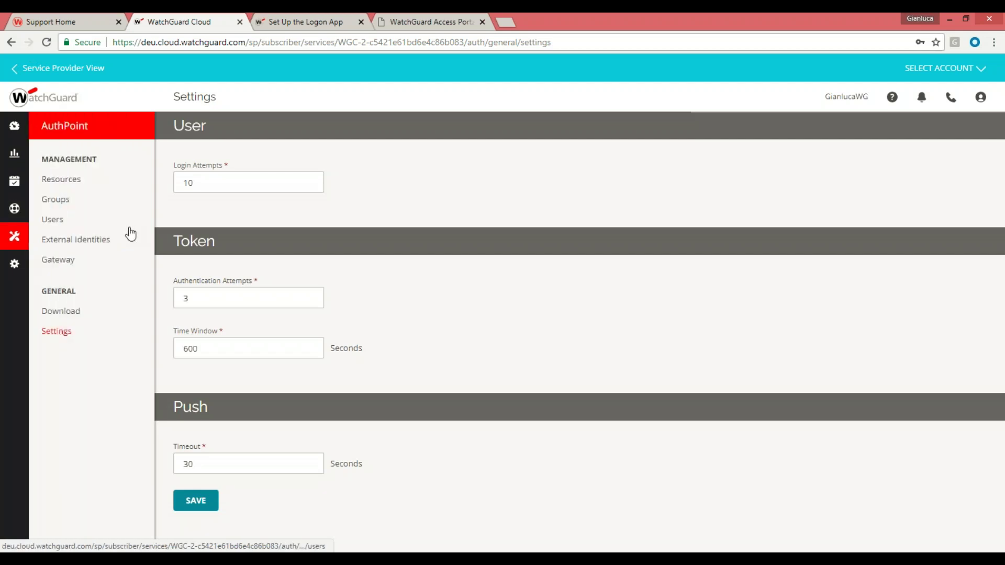
Check the Users list, Resources list and resource types, then view Groups showing Gruppo_Gianlu
{"action": "left_click", "coordinate": [52, 222]}
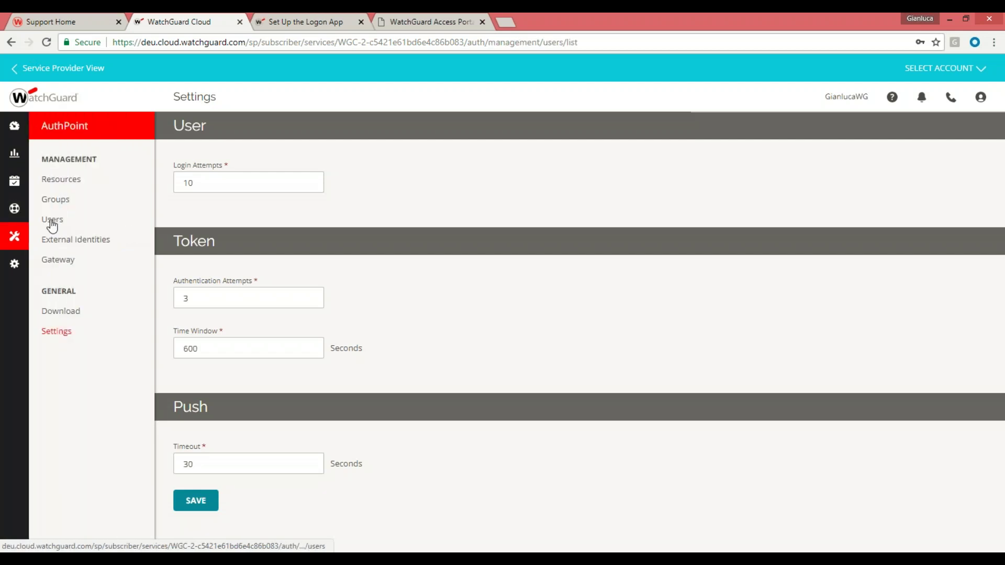
{"action": "left_click", "coordinate": [60, 181]}
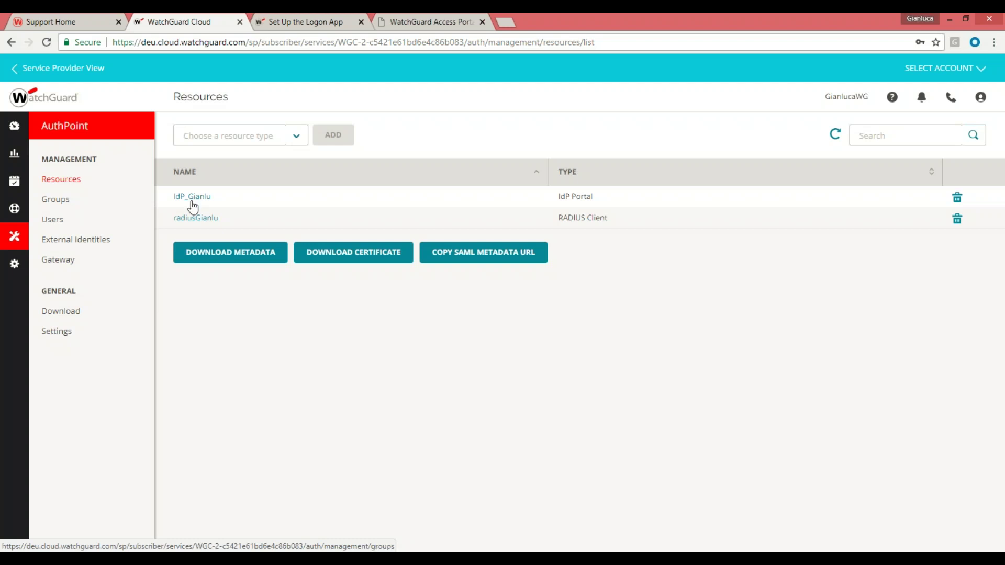
{"action": "left_click", "coordinate": [297, 137]}
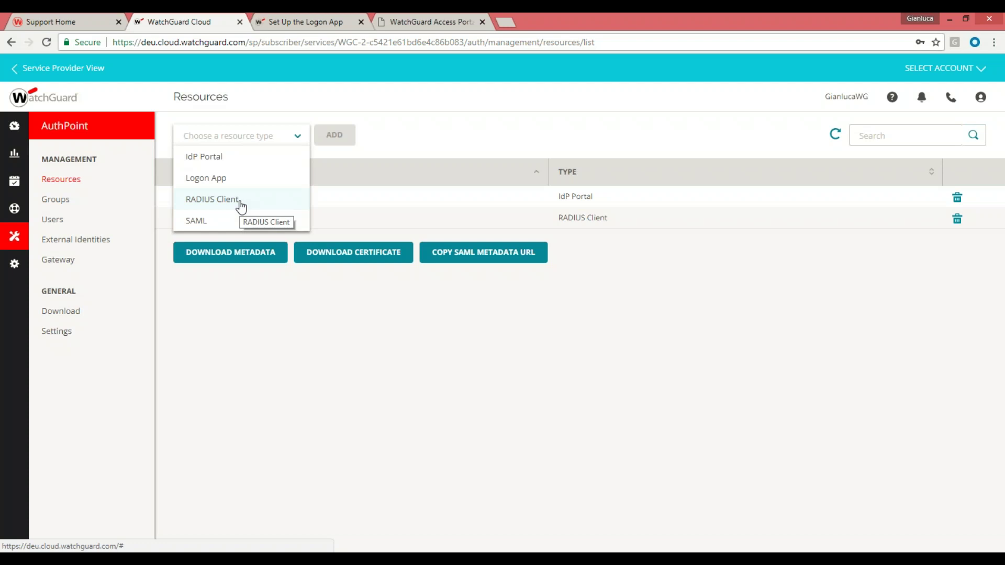
{"action": "left_click", "coordinate": [56, 201]}
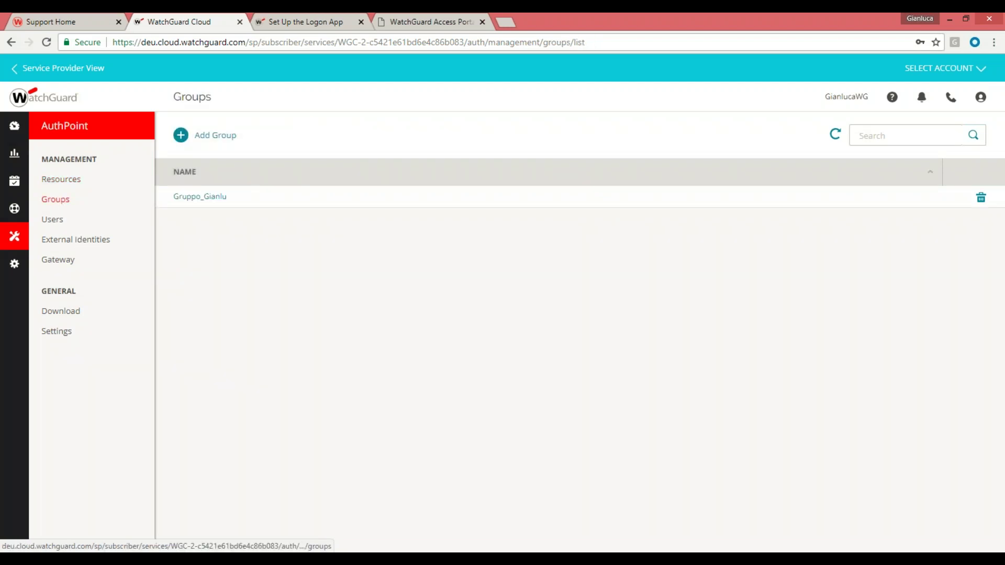
Add an IdP_Gianlu - IdP Portal policy to Gruppo_Gianlu requiring password, allowing OTP, Push, QR Code
{"action": "left_click", "coordinate": [193, 198]}
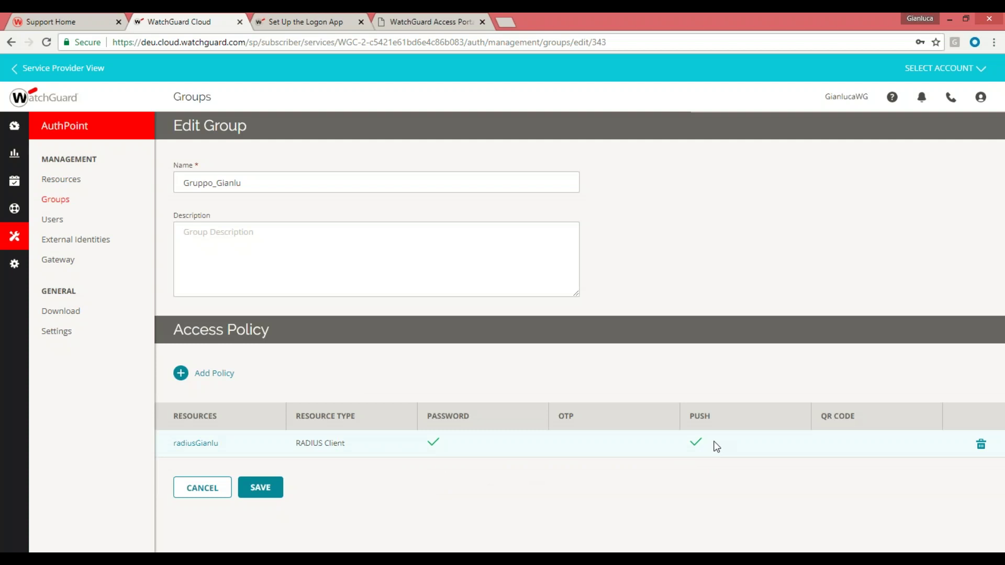
{"action": "left_click", "coordinate": [181, 373]}
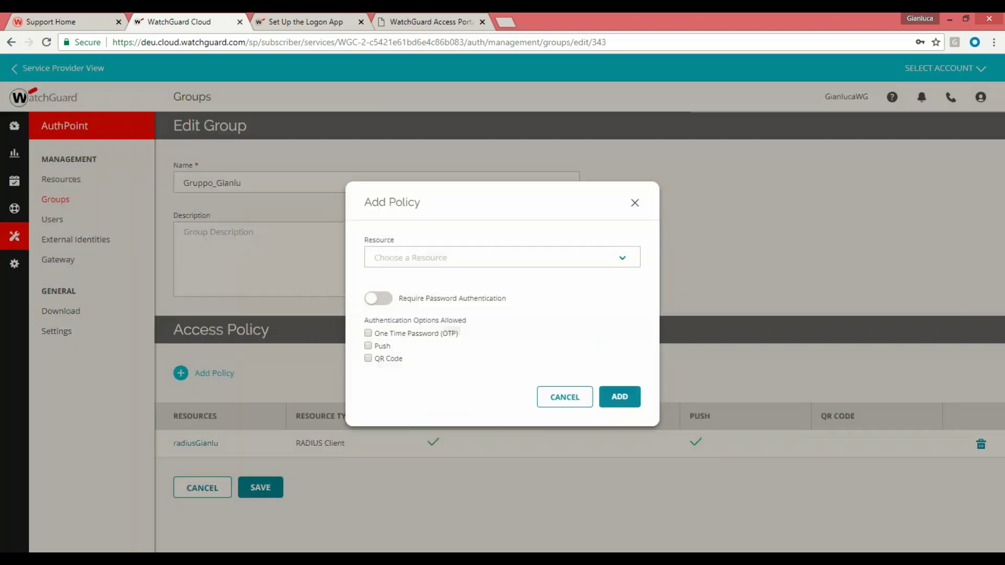
{"action": "left_click", "coordinate": [469, 260]}
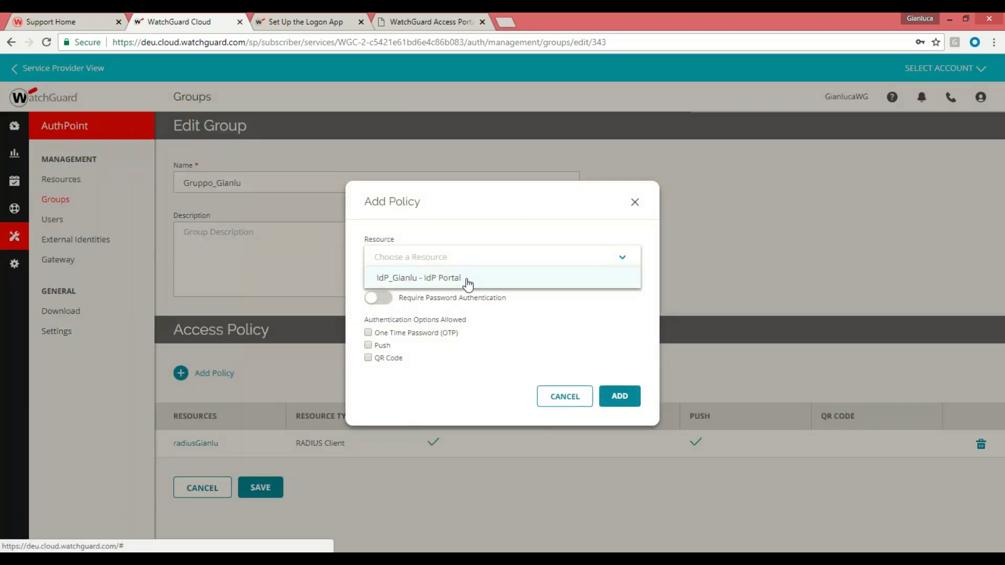
{"action": "left_click", "coordinate": [468, 278]}
{"action": "left_click", "coordinate": [379, 297]}
{"action": "left_click", "coordinate": [368, 332]}
{"action": "left_click", "coordinate": [368, 345]}
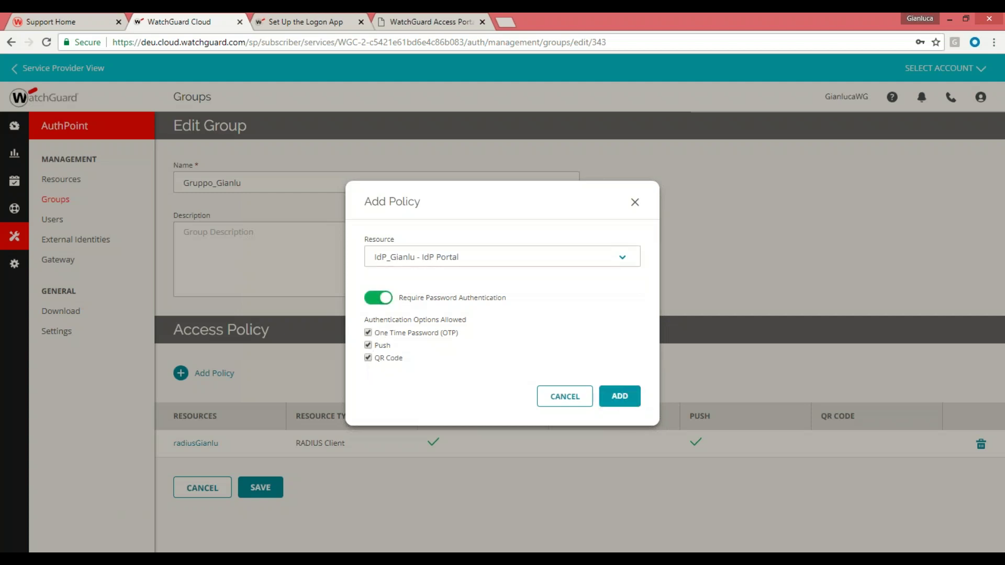
{"action": "left_click", "coordinate": [628, 400]}
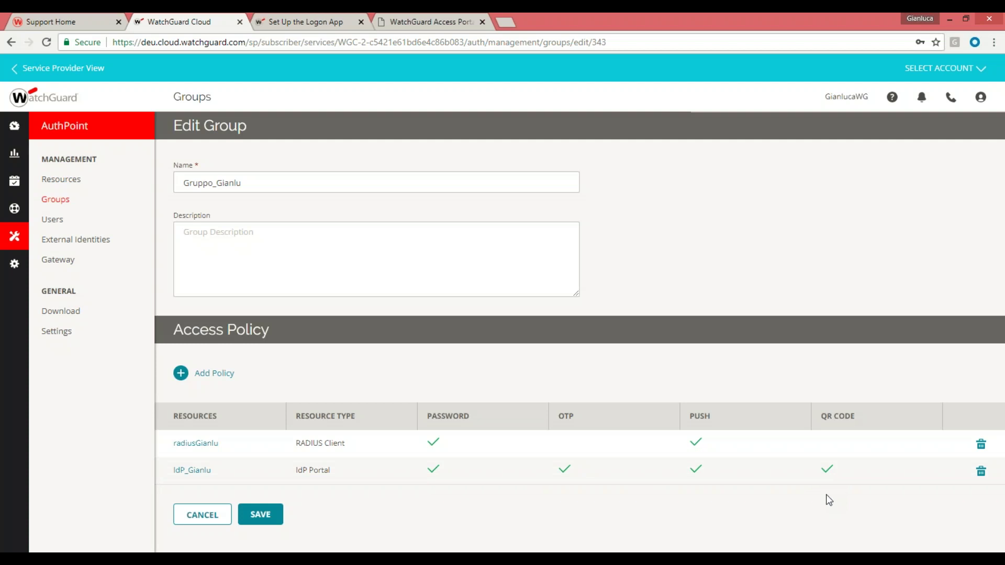
Open the existing user's Edit User page to confirm the group Gruppo_Gianlu
{"action": "left_click", "coordinate": [49, 224]}
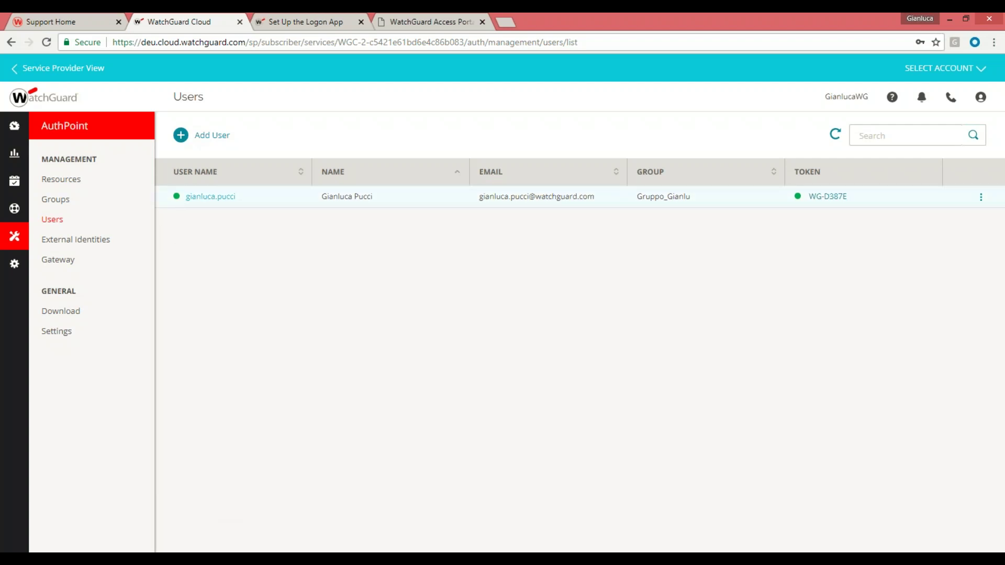
{"action": "left_click", "coordinate": [209, 199]}
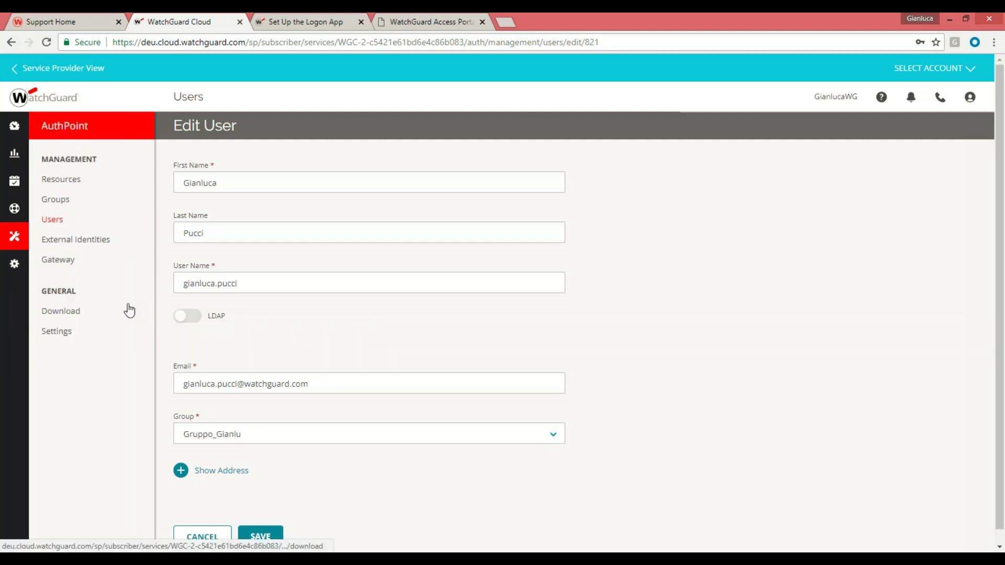
{"action": "left_click", "coordinate": [85, 242]}
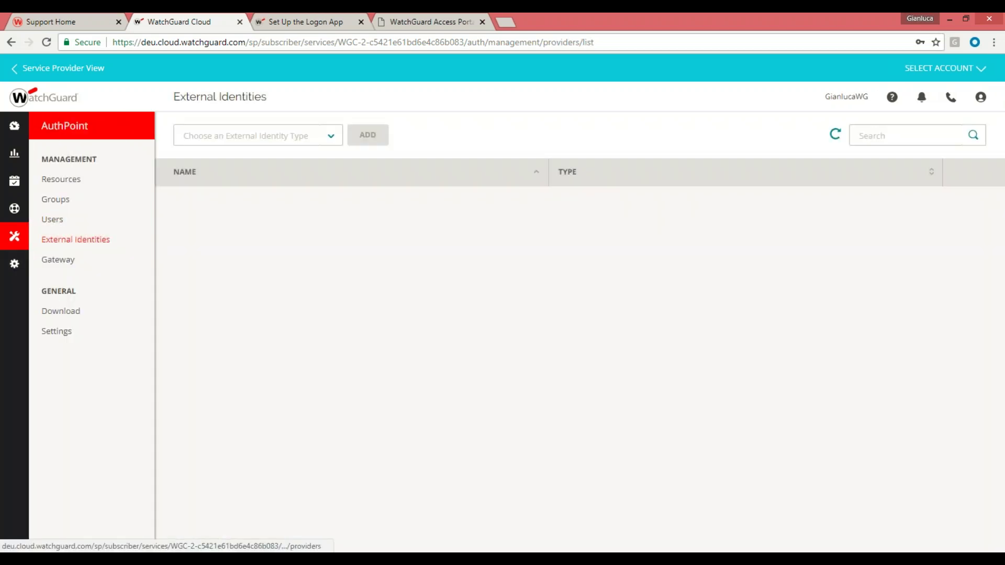
{"action": "left_click", "coordinate": [322, 148]}
{"action": "left_click", "coordinate": [299, 157]}
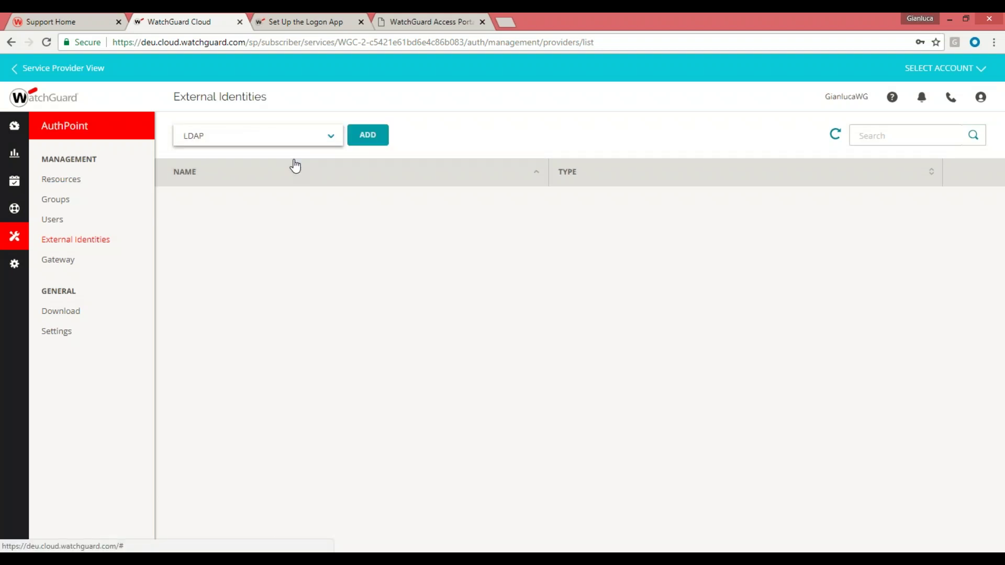
{"action": "left_click", "coordinate": [368, 135]}
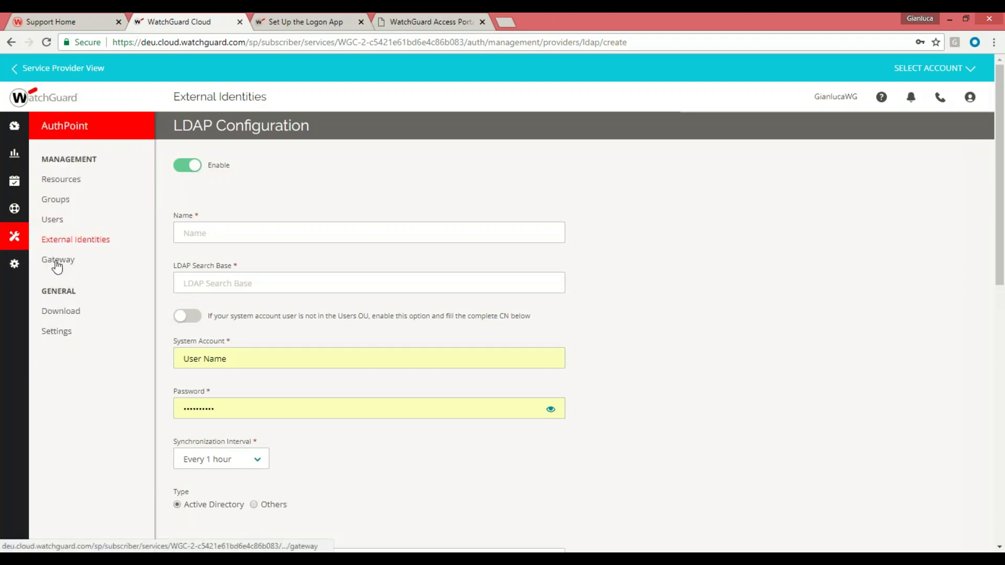
{"action": "left_click", "coordinate": [56, 261]}
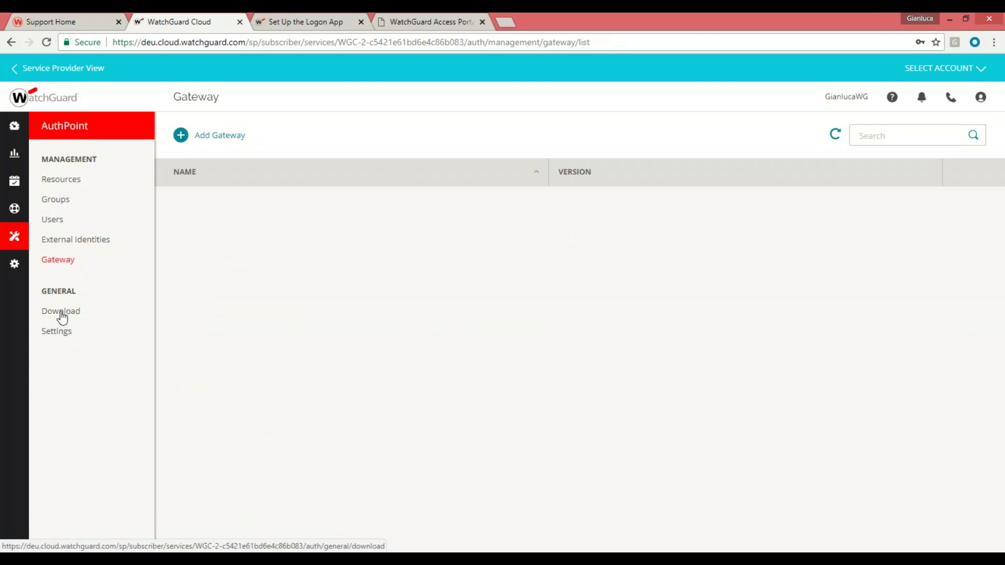
Browse the Download page's Gateway installer AuthPoint_Gateway-3.0.7-66.msi and the Logon App installers
{"action": "left_click", "coordinate": [60, 312]}
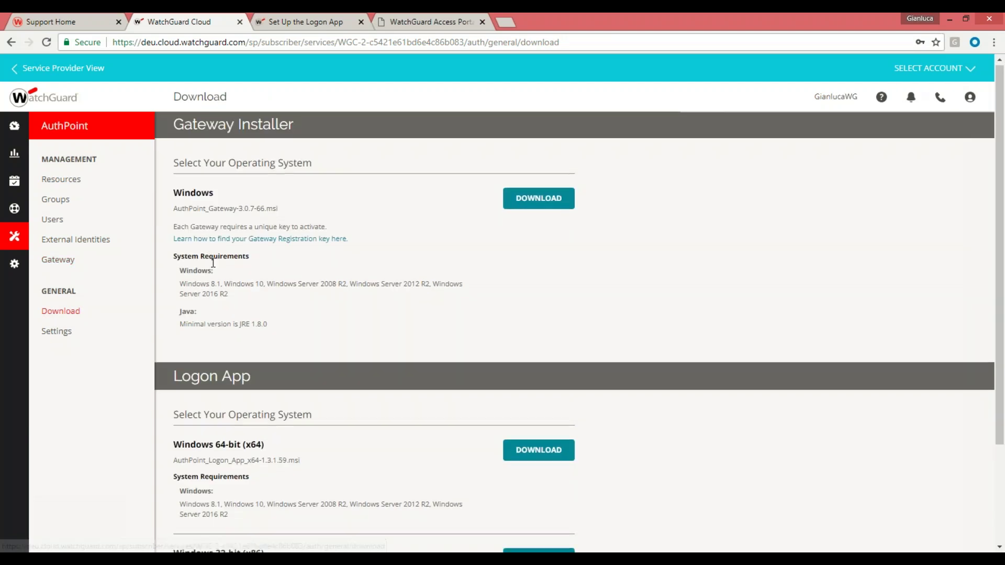
{"action": "scroll", "coordinate": [226, 258], "scroll_direction": "down", "scroll_amount": 2}
{"action": "scroll", "coordinate": [270, 317], "scroll_direction": "up", "scroll_amount": 2}
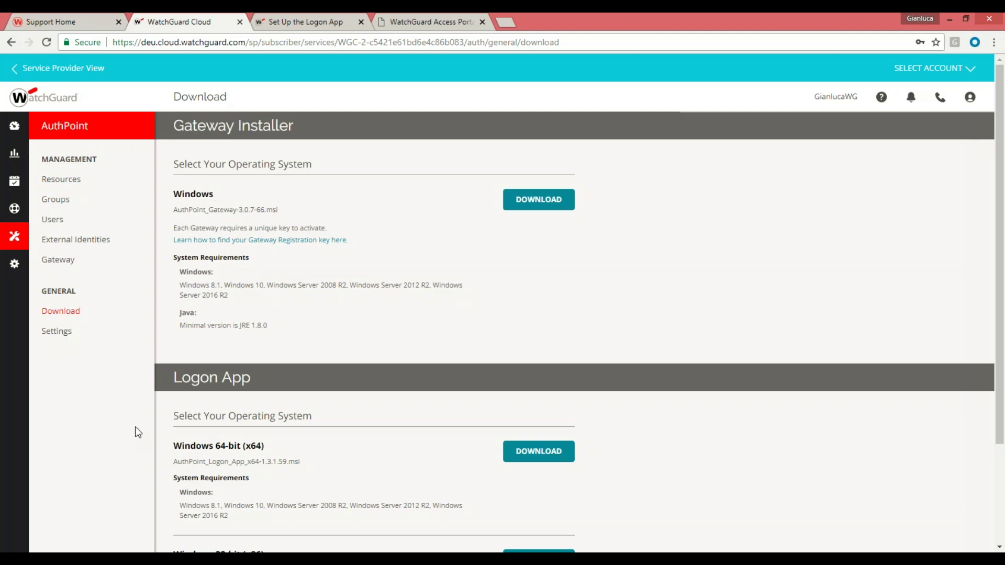
{"action": "scroll", "coordinate": [303, 406], "scroll_direction": "down", "scroll_amount": 2}
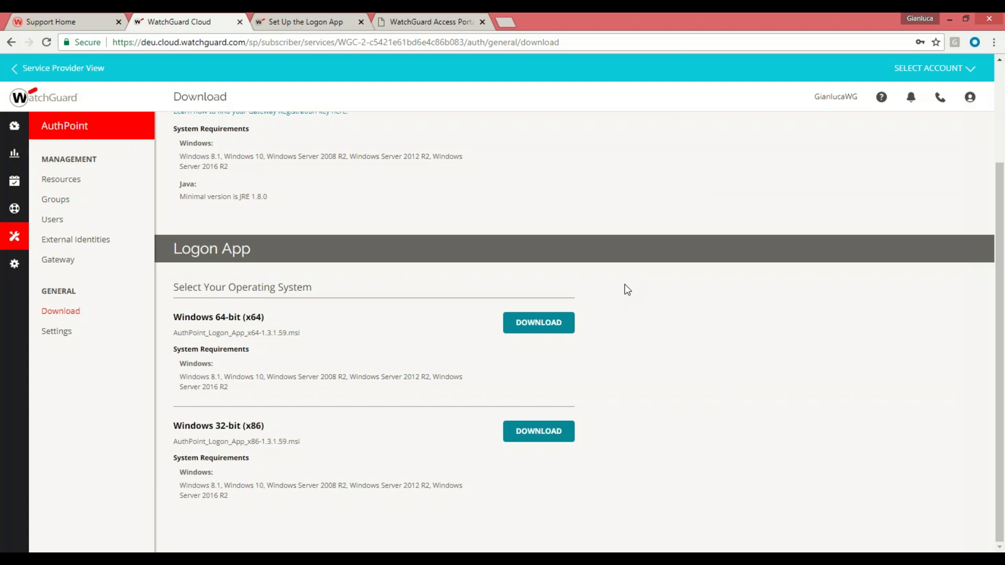
Go from the Set Up the Logon App article via Help Center home to AuthPoint Help (Beta)
{"action": "left_click", "coordinate": [295, 21]}
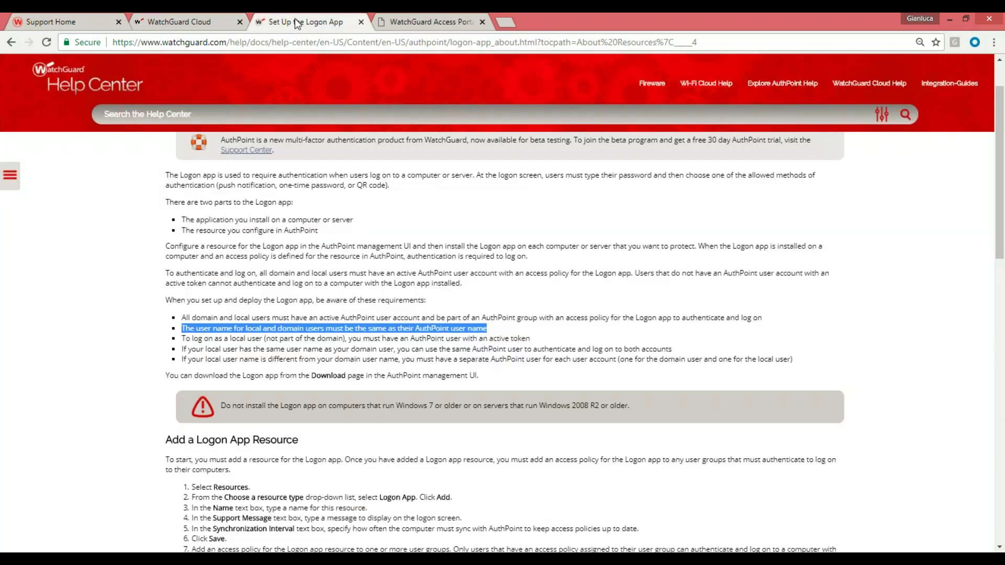
{"action": "left_click", "coordinate": [61, 90]}
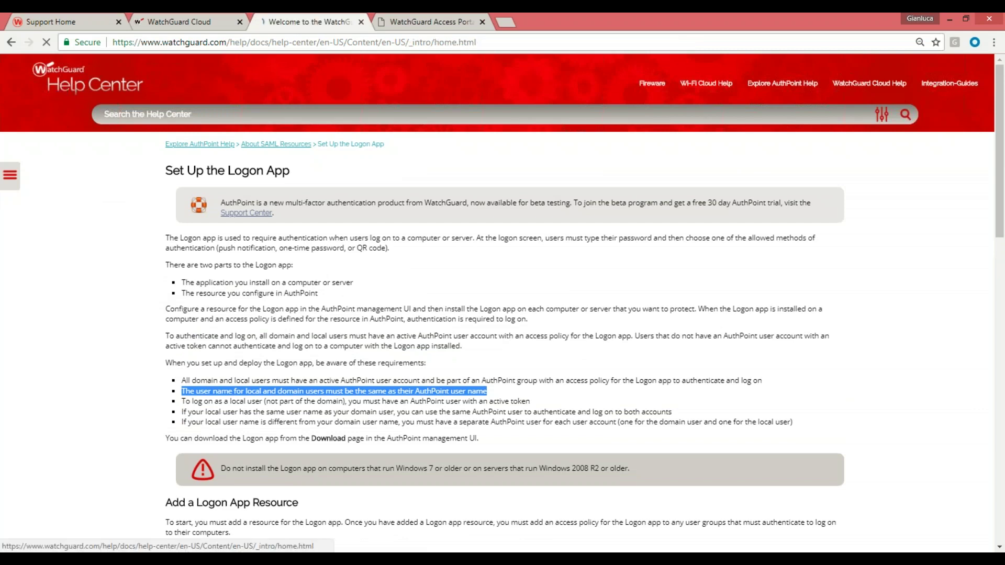
{"action": "scroll", "coordinate": [532, 335], "scroll_direction": "down", "scroll_amount": 2}
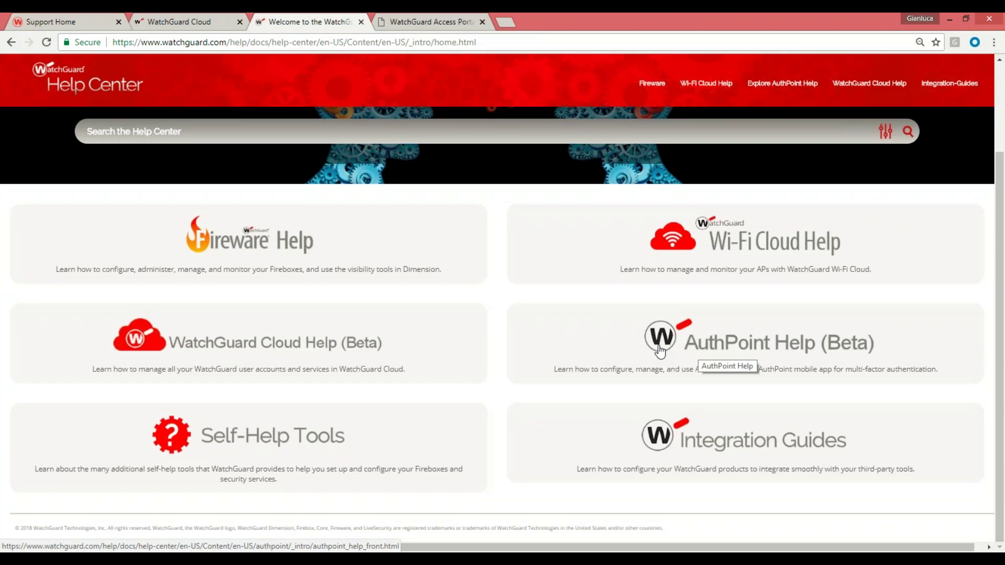
{"action": "left_click", "coordinate": [659, 351]}
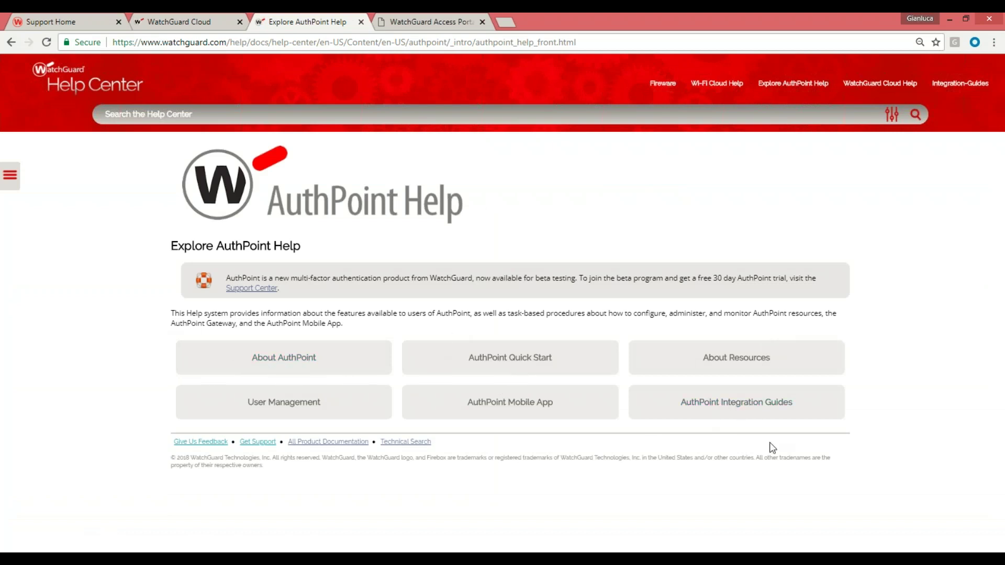
Open the AuthPoint Integration Guides and browse the guides, from Akamai and Amazon Web Services to Oracle Identity Cloud Service
{"action": "left_click", "coordinate": [747, 411]}
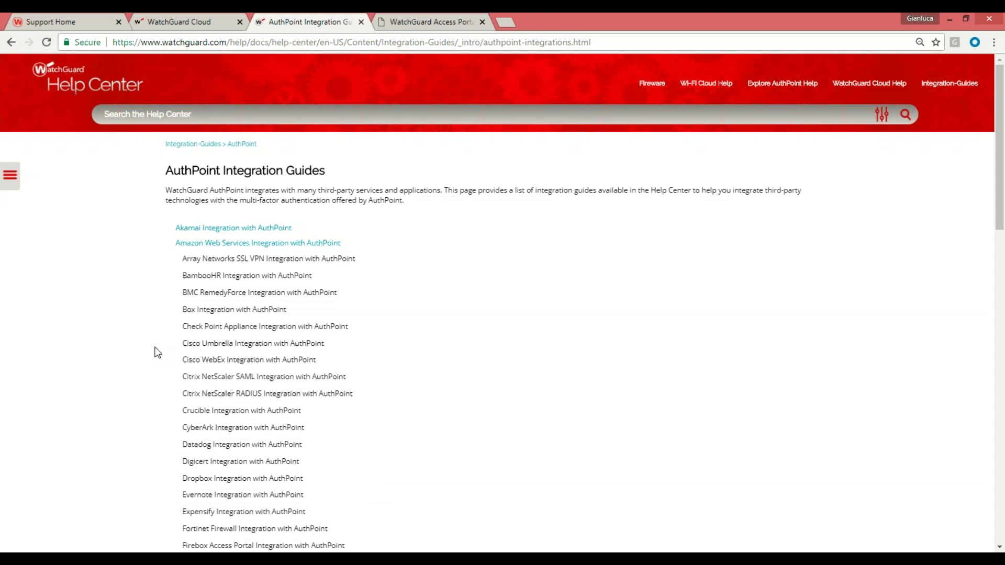
{"action": "scroll", "coordinate": [230, 428], "scroll_direction": "down", "scroll_amount": 6}
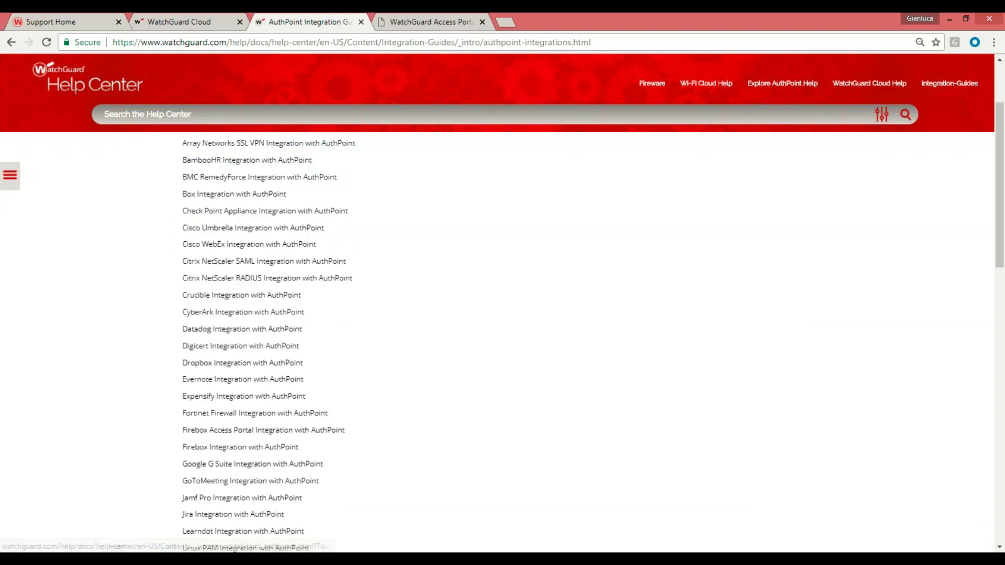
{"action": "scroll", "coordinate": [227, 353], "scroll_direction": "down", "scroll_amount": 4}
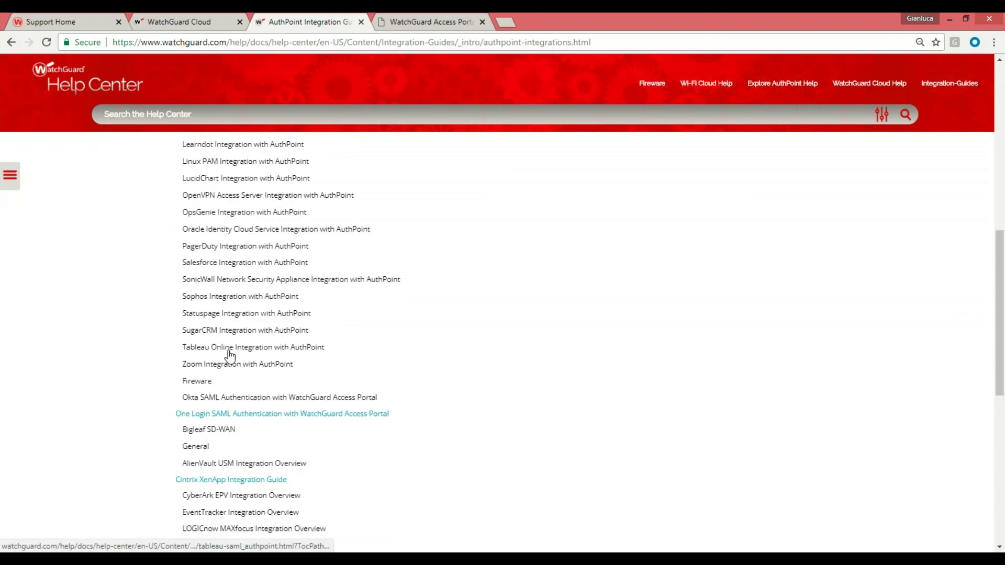
{"action": "scroll", "coordinate": [233, 375], "scroll_direction": "up", "scroll_amount": 2}
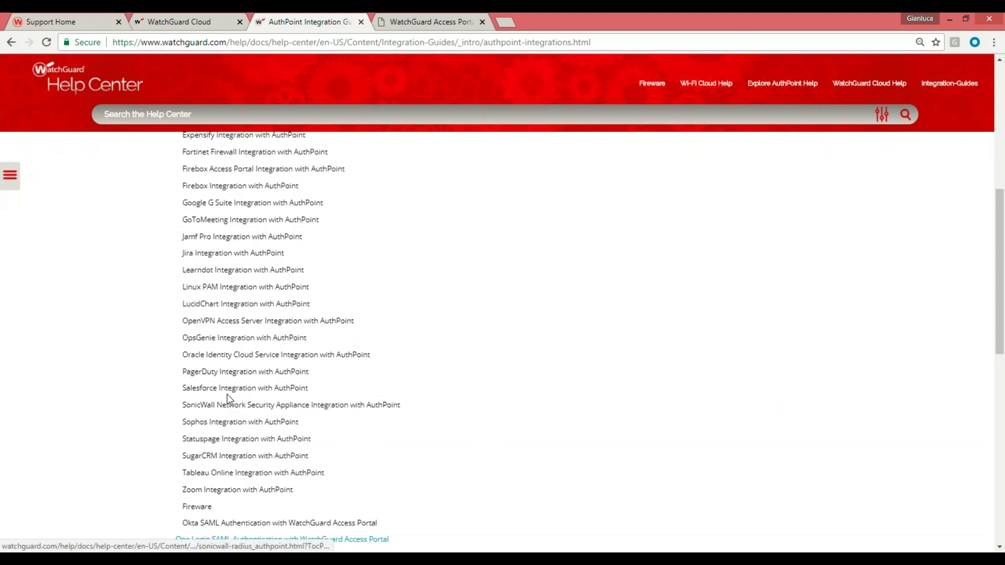
{"action": "scroll", "coordinate": [477, 438], "scroll_direction": "up", "scroll_amount": 5}
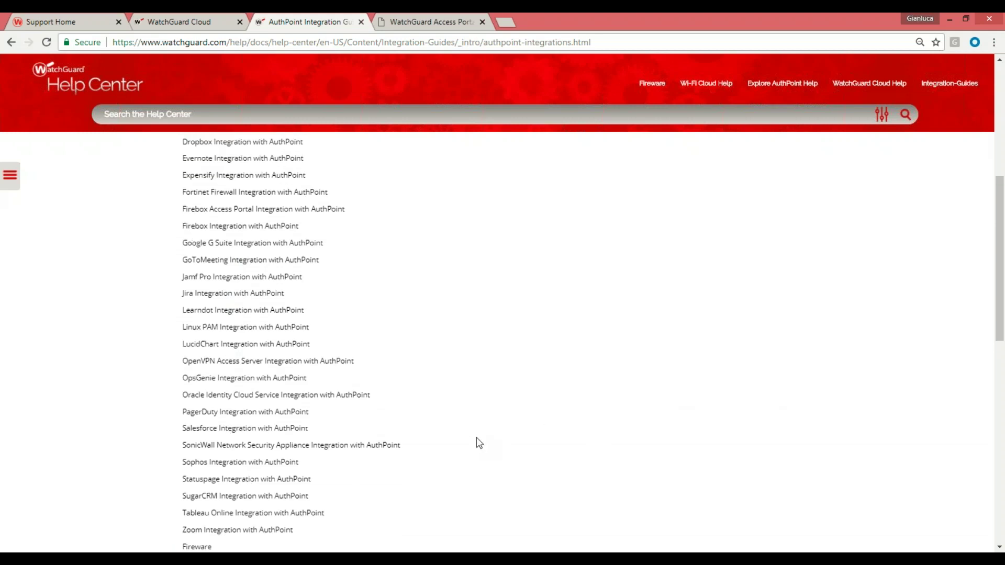
{"action": "scroll", "coordinate": [305, 265], "scroll_direction": "up", "scroll_amount": 3}
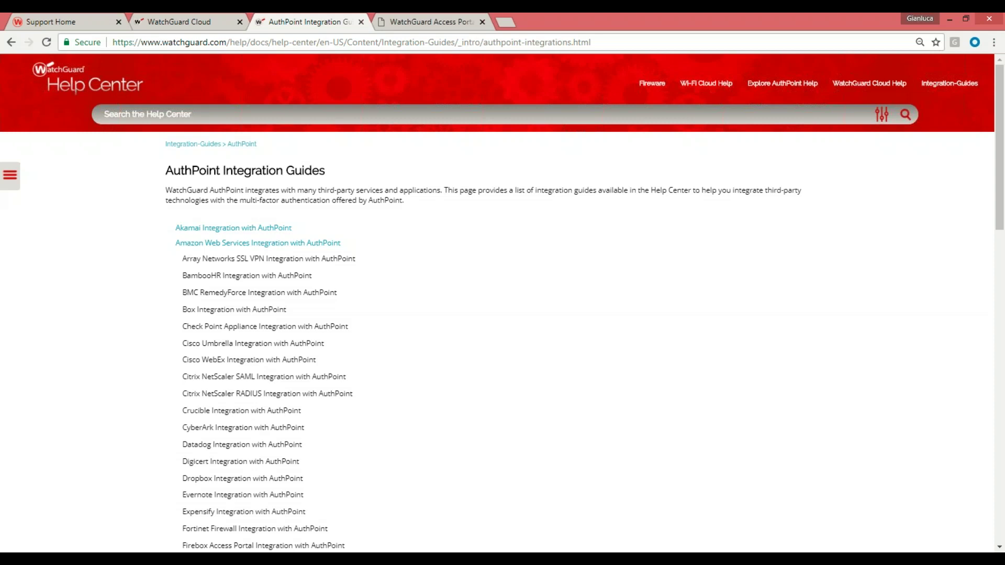
{"action": "scroll", "coordinate": [432, 394], "scroll_direction": "down", "scroll_amount": 3}
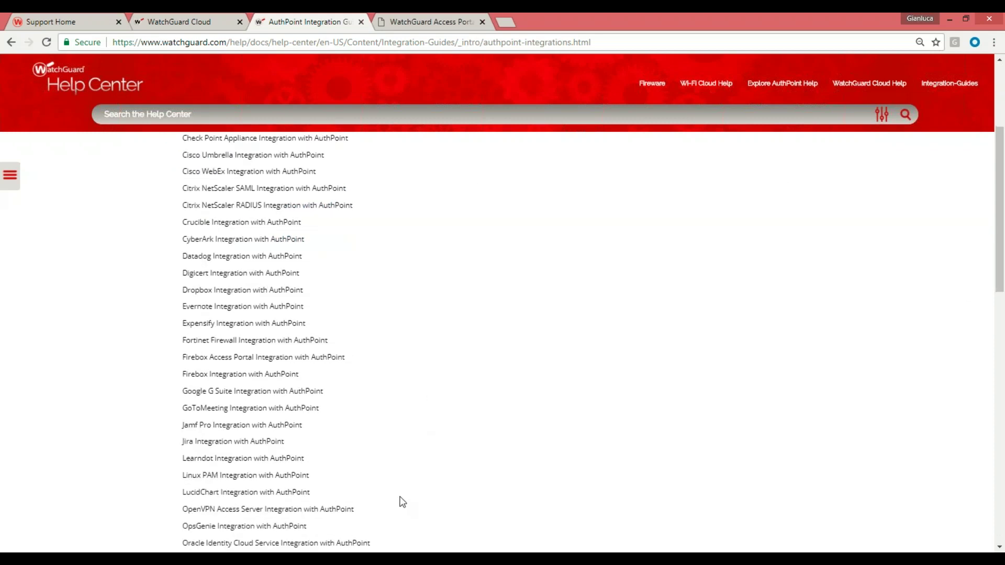
{"action": "scroll", "coordinate": [417, 478], "scroll_direction": "up", "scroll_amount": 2}
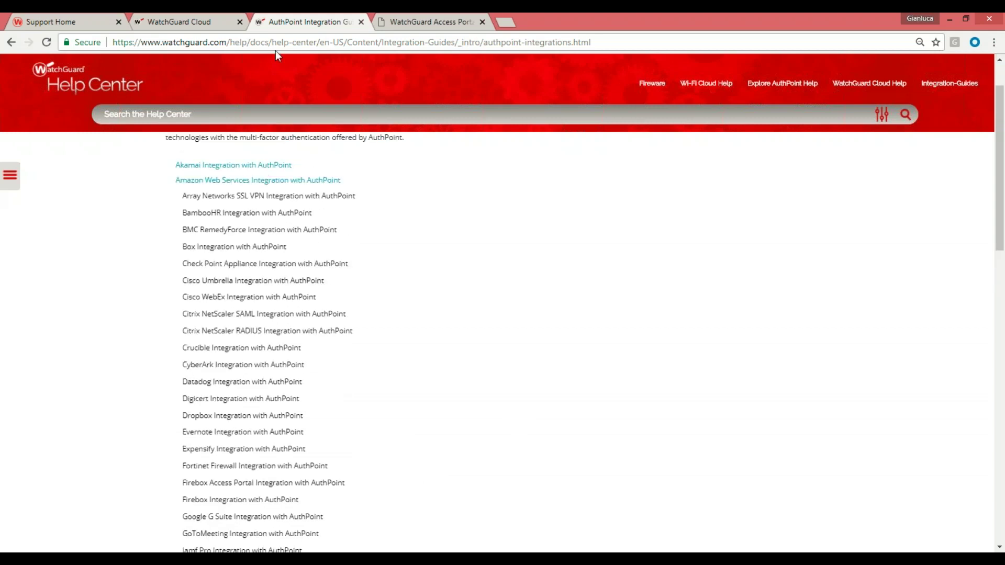